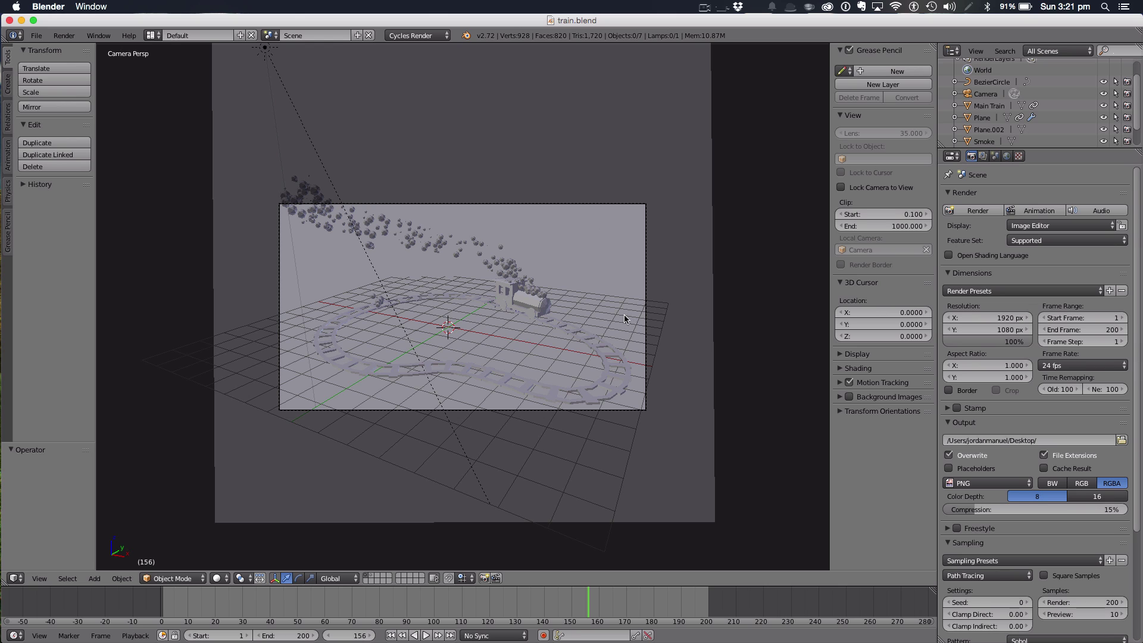
Zoom the camera view and scrub the timeline playhead back to frame 0
scroll(621, 315, "up", 2)
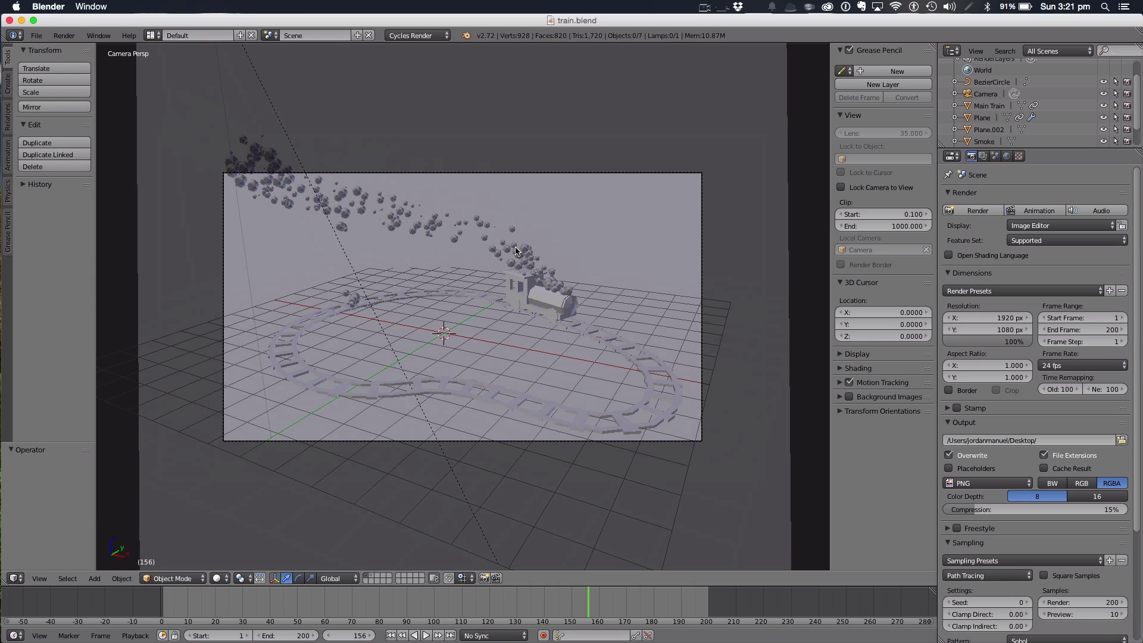
scroll(549, 316, "up", 3)
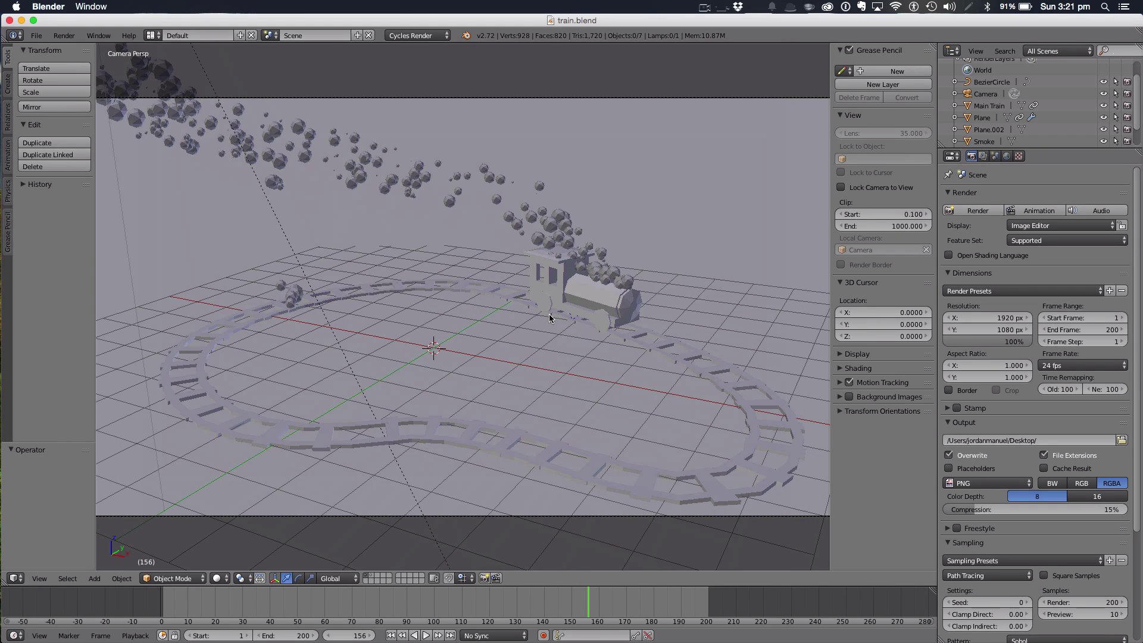
scroll(580, 284, "down", 2)
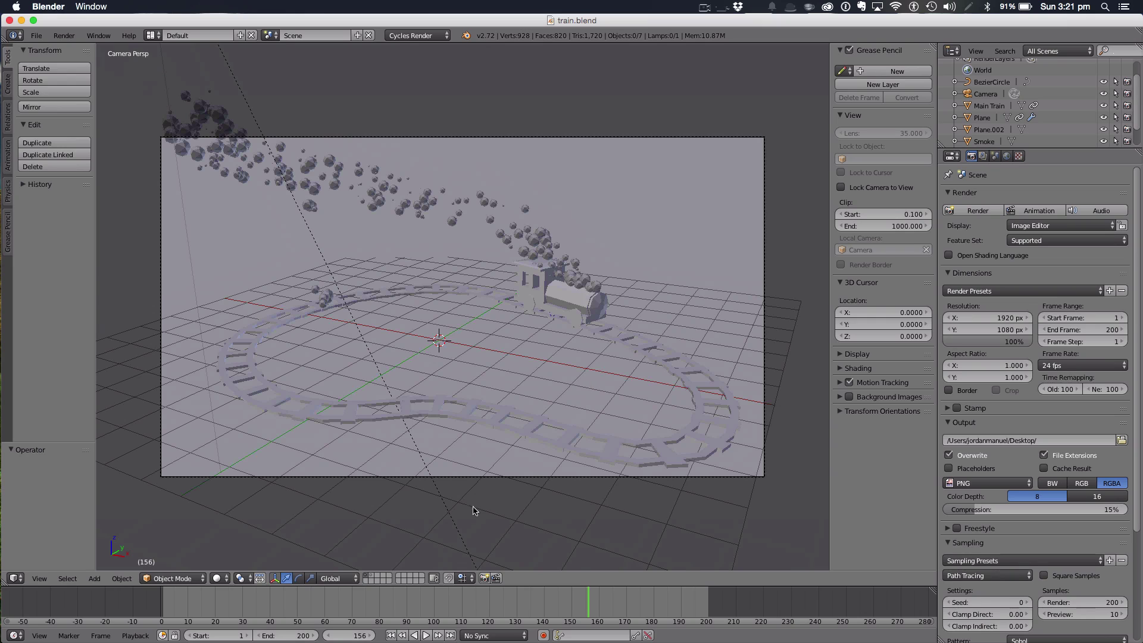
left_click_drag(416, 602, 159, 599)
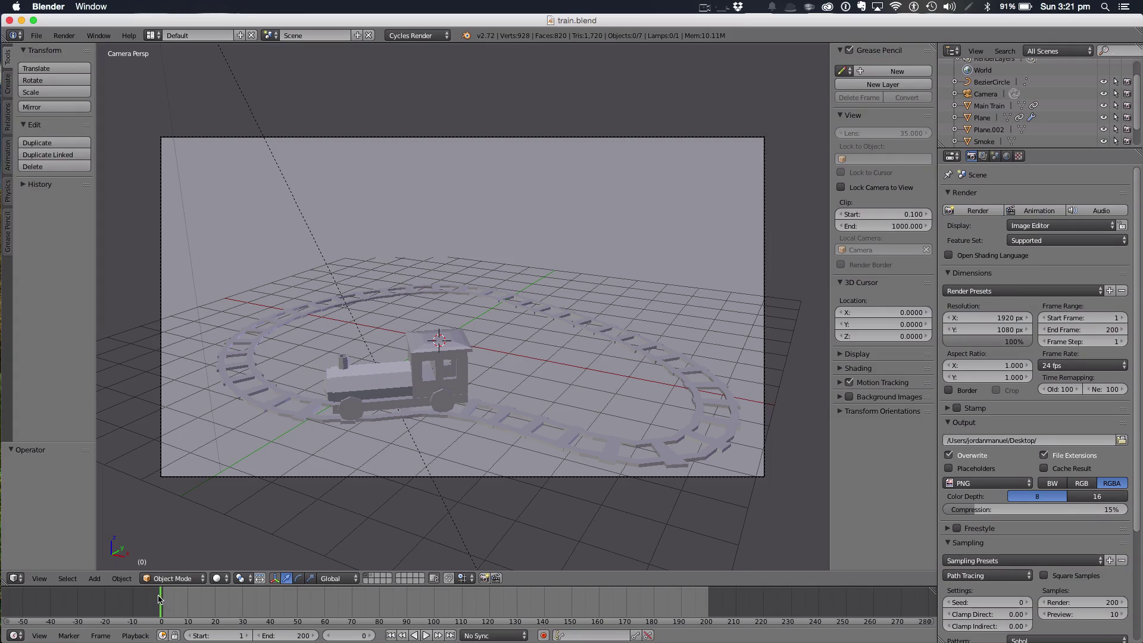
Play the train-and-smoke animation, then stop it partway through
left_click(427, 636)
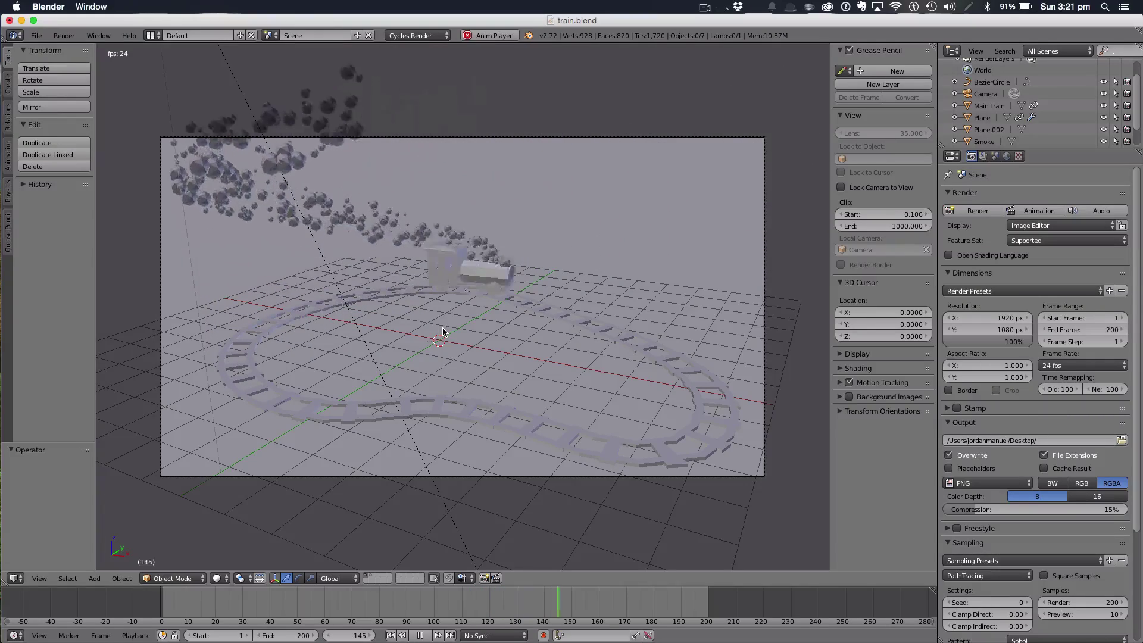
left_click(420, 635)
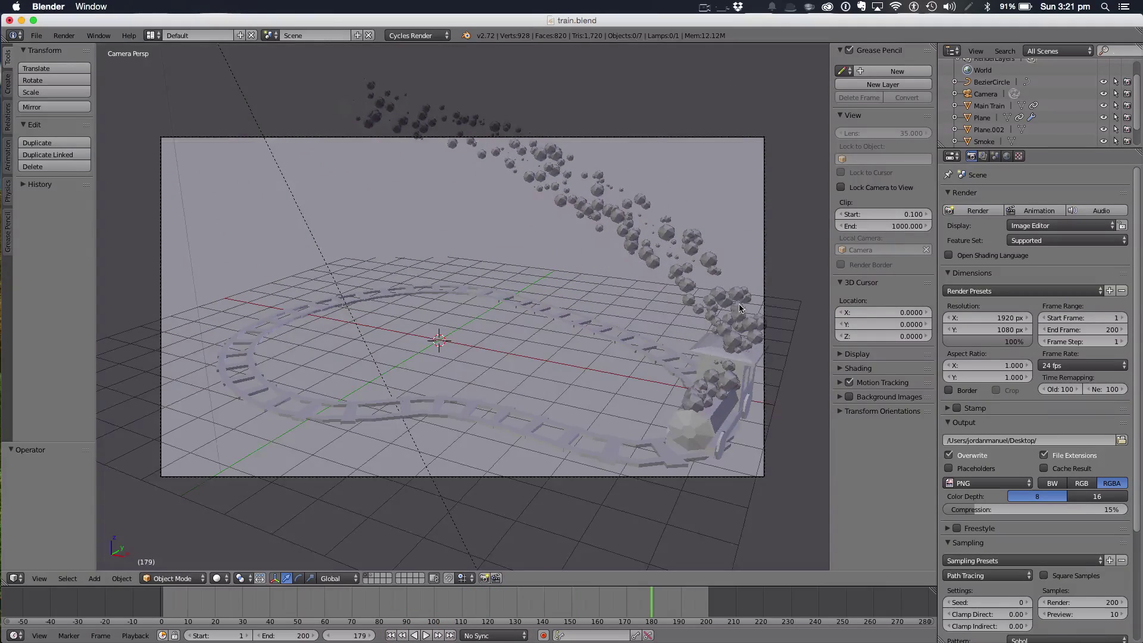
scroll(740, 309, "down", 4)
scroll(744, 305, "up", 6)
scroll(745, 301, "down", 3)
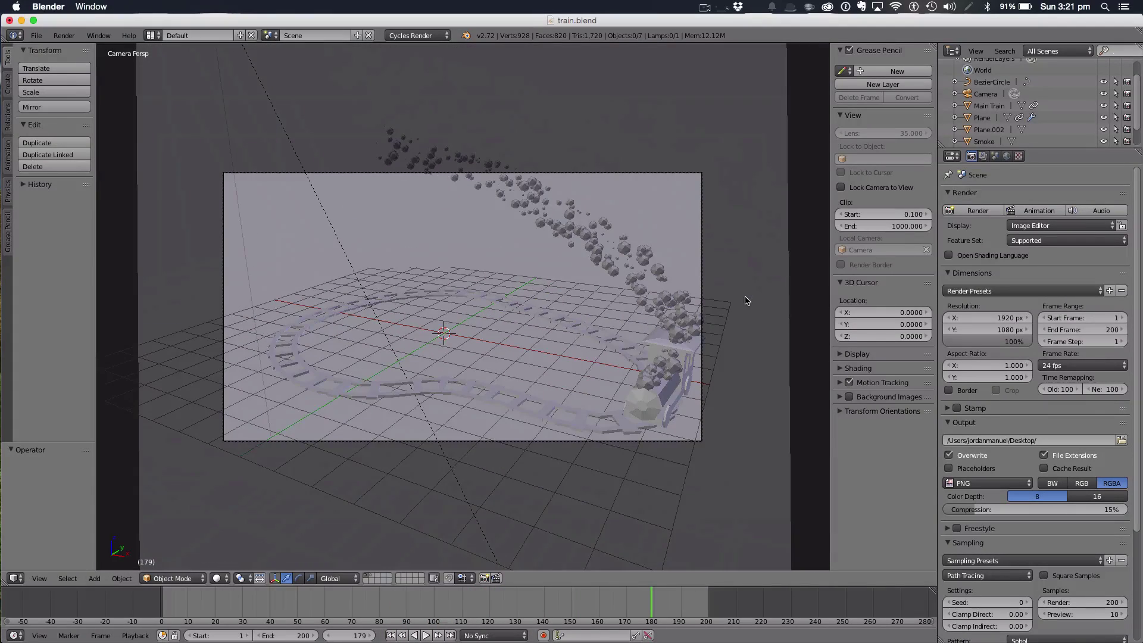
Select the track, then the main train, fit the camera view, and step to frame 107
right_click(580, 408)
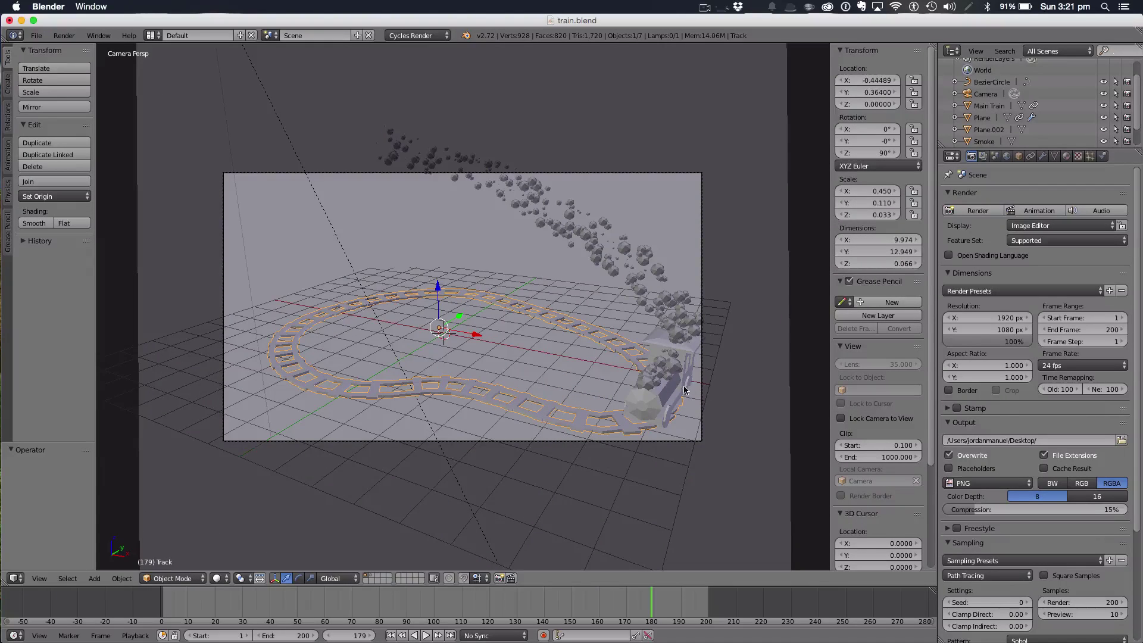
right_click(643, 391)
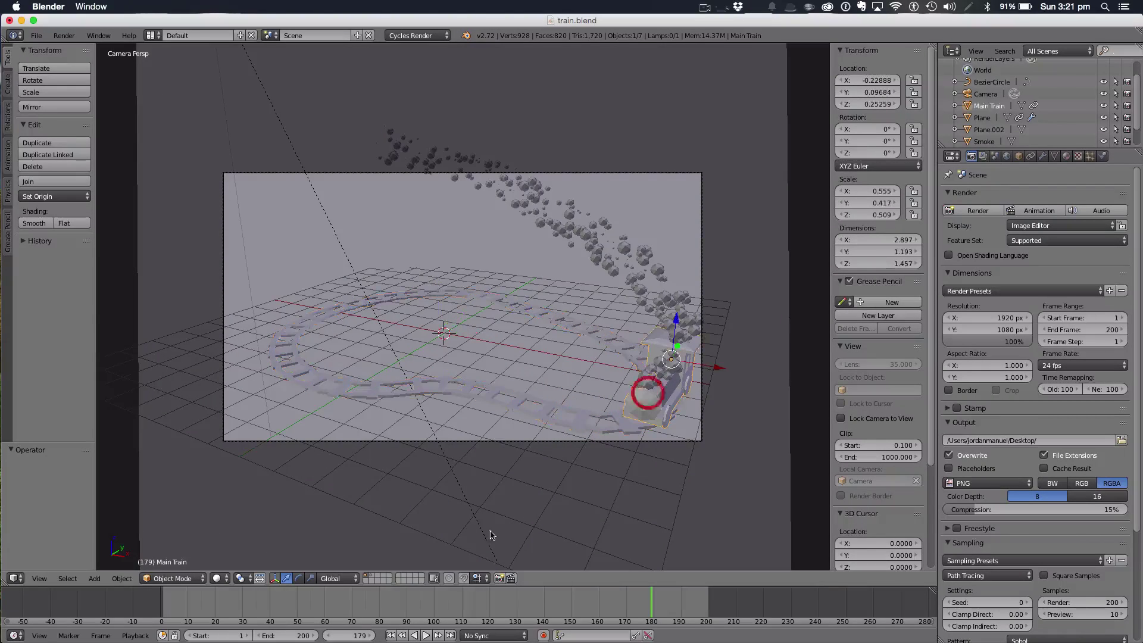
left_click(441, 611)
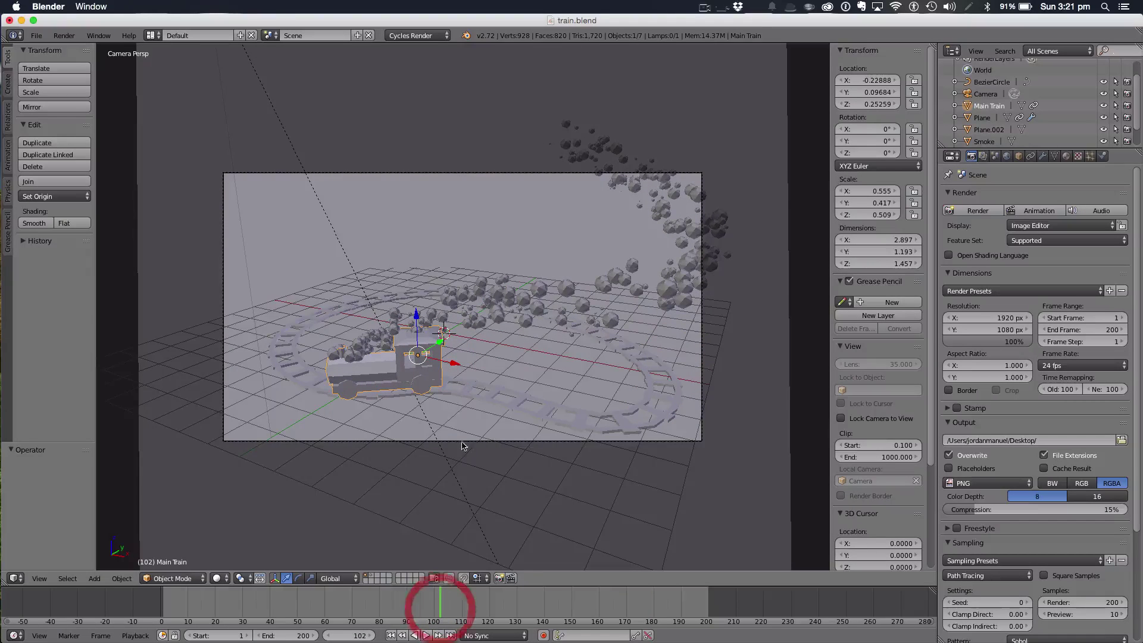
key("Home")
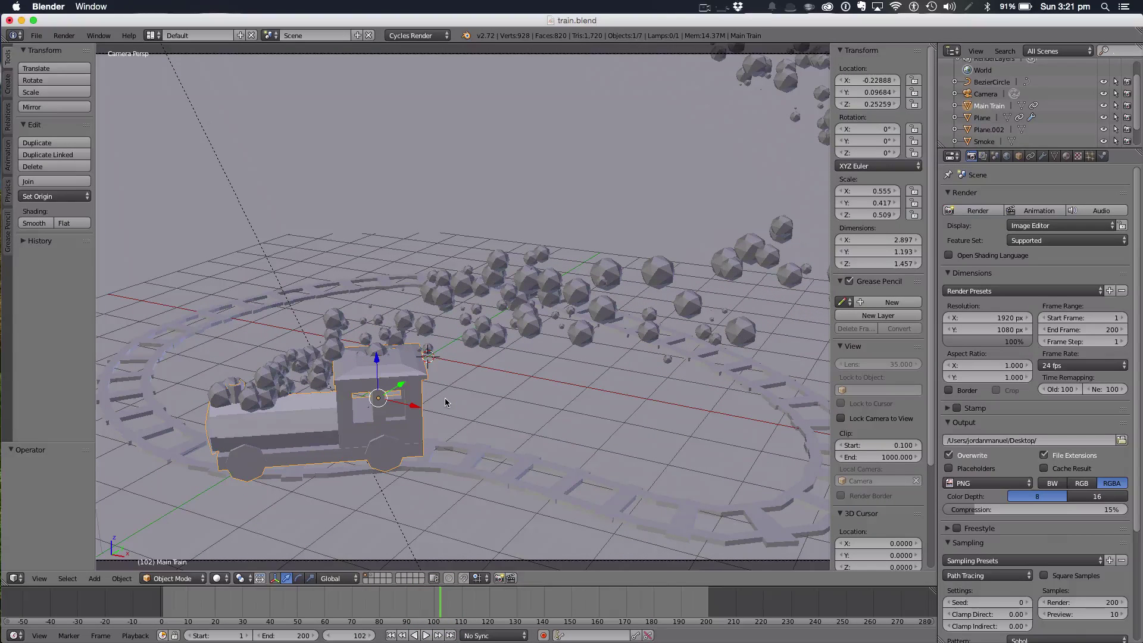
scroll(444, 398, "down", 6)
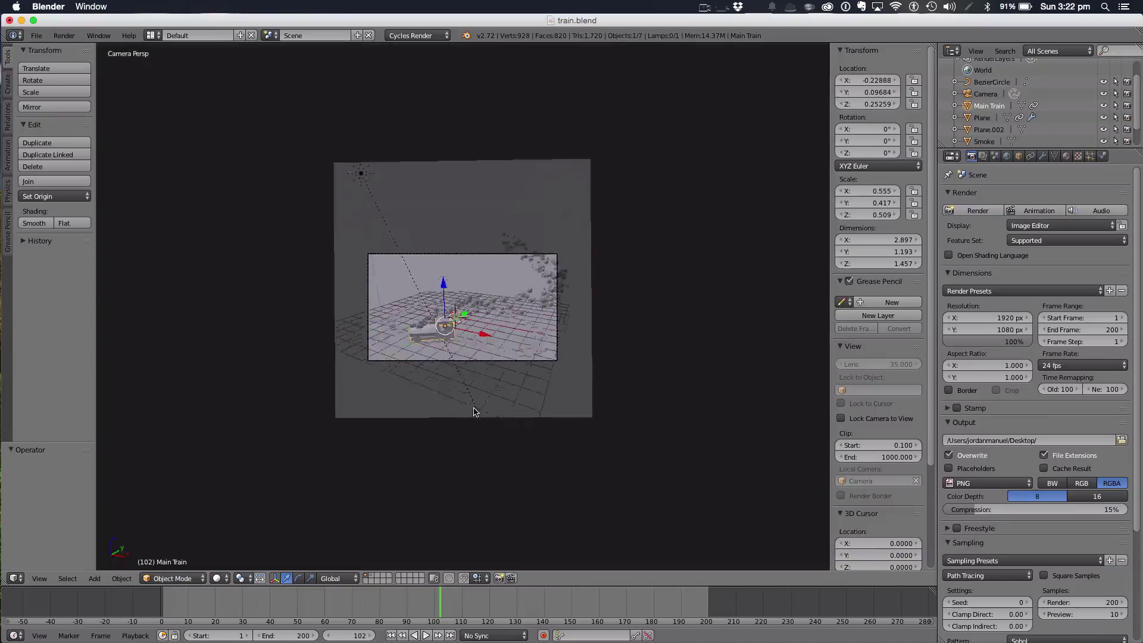
key("Home")
left_click_drag(443, 589, 371, 617)
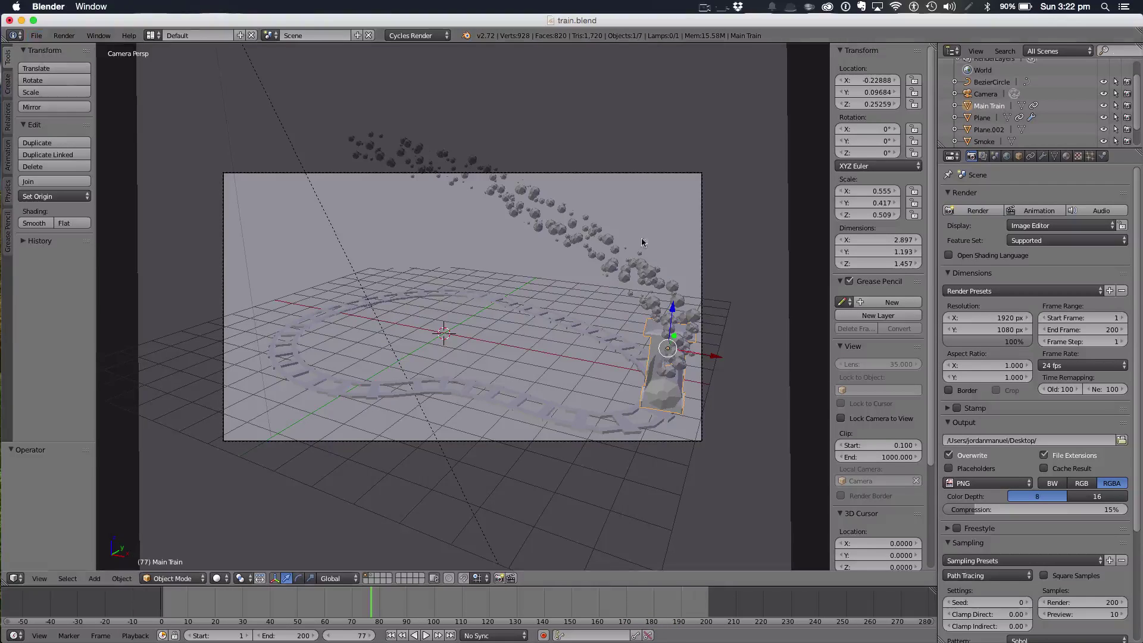
Start a new file by reloading the default start-up scene
left_click(36, 35)
left_click(44, 49)
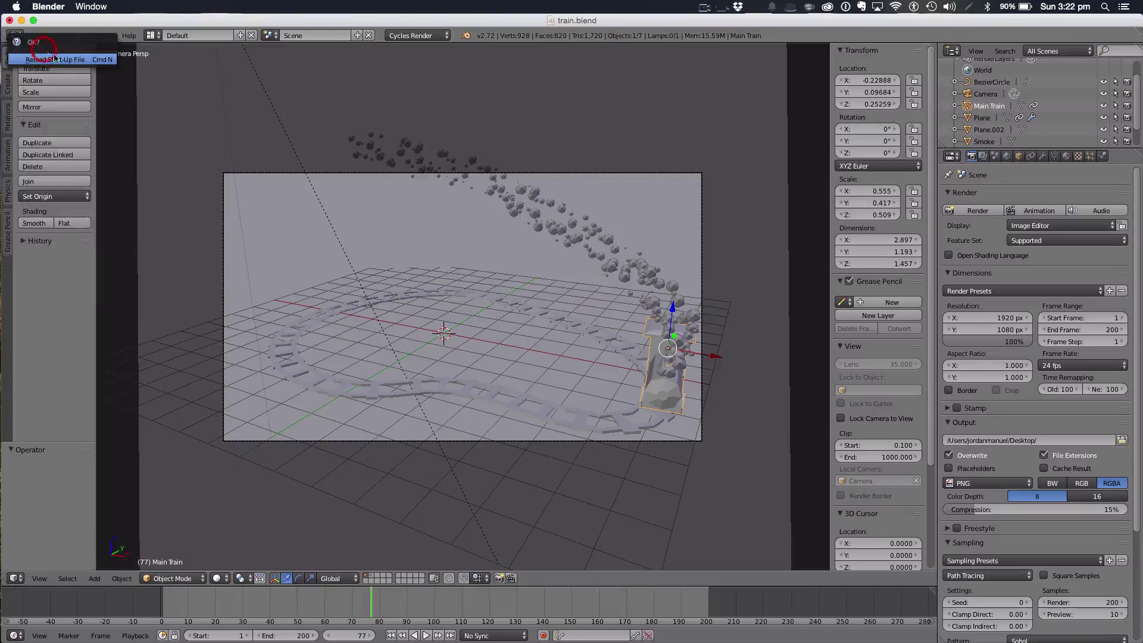
left_click(90, 62)
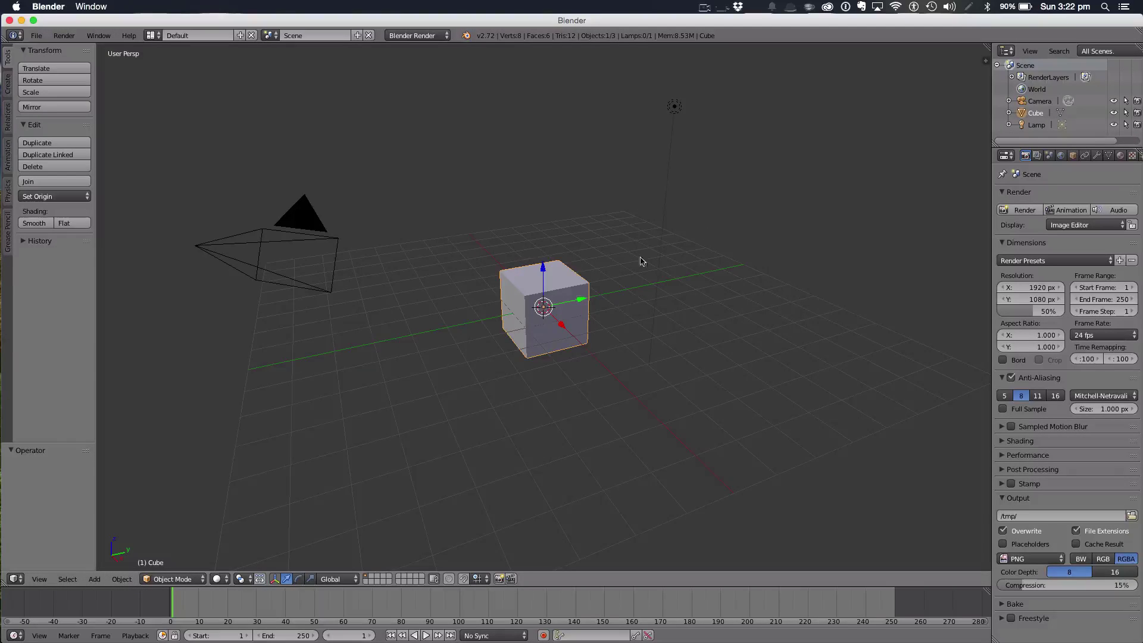
Delete the lamp and select the camera
key("x")
left_click(667, 106)
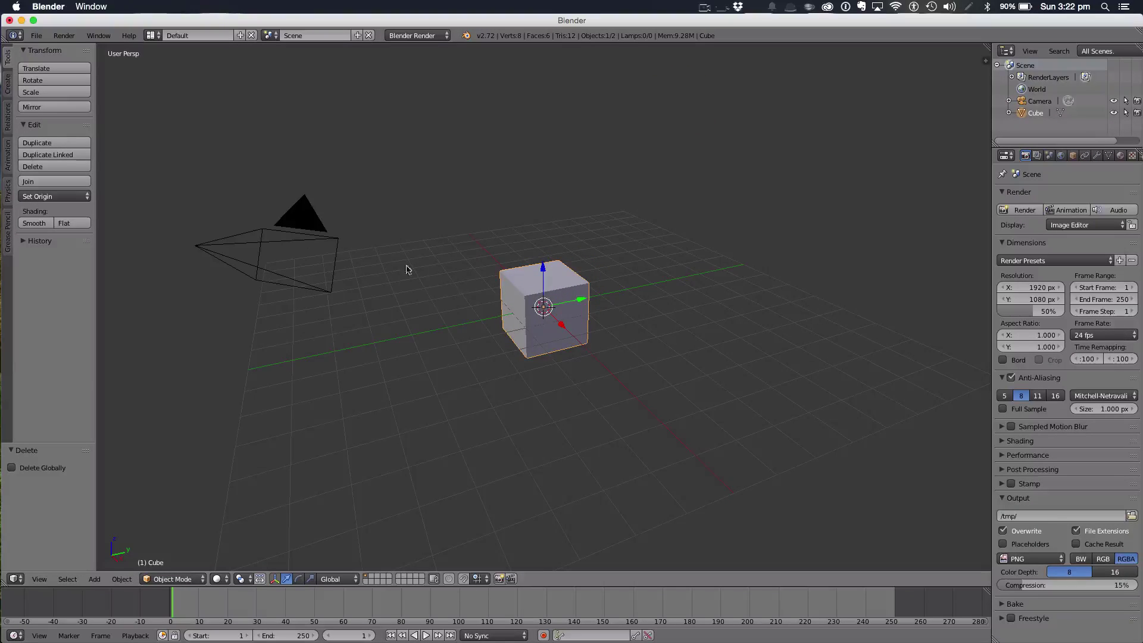
right_click(226, 247)
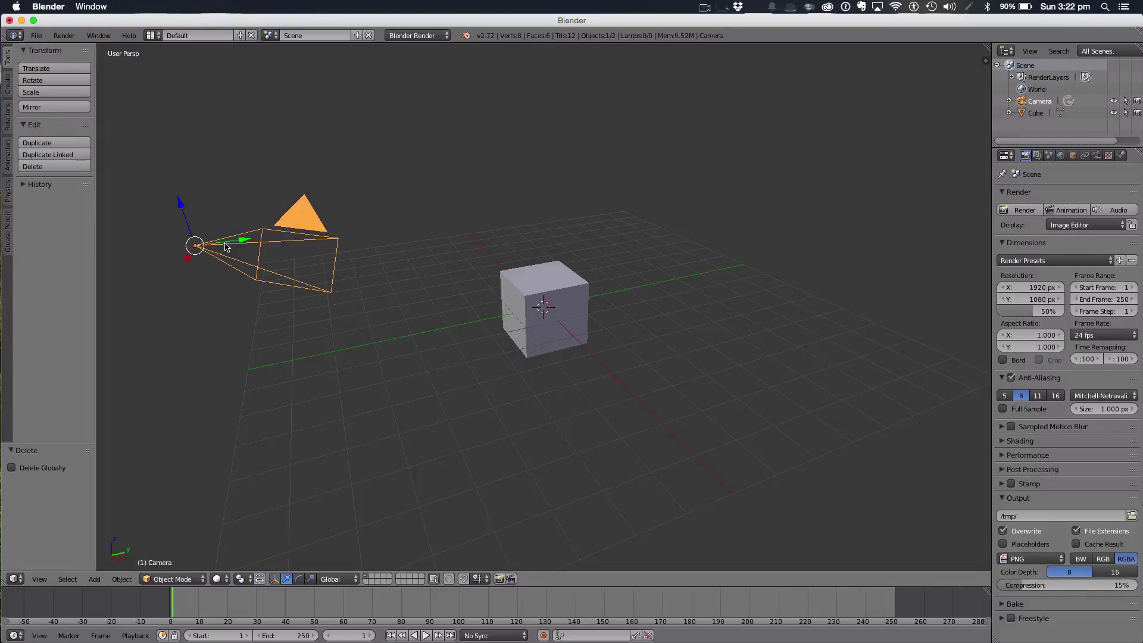
In top view, stretch the cube along X and resize it along Y into a long box
right_click(532, 313)
scroll(664, 275, "down", 3)
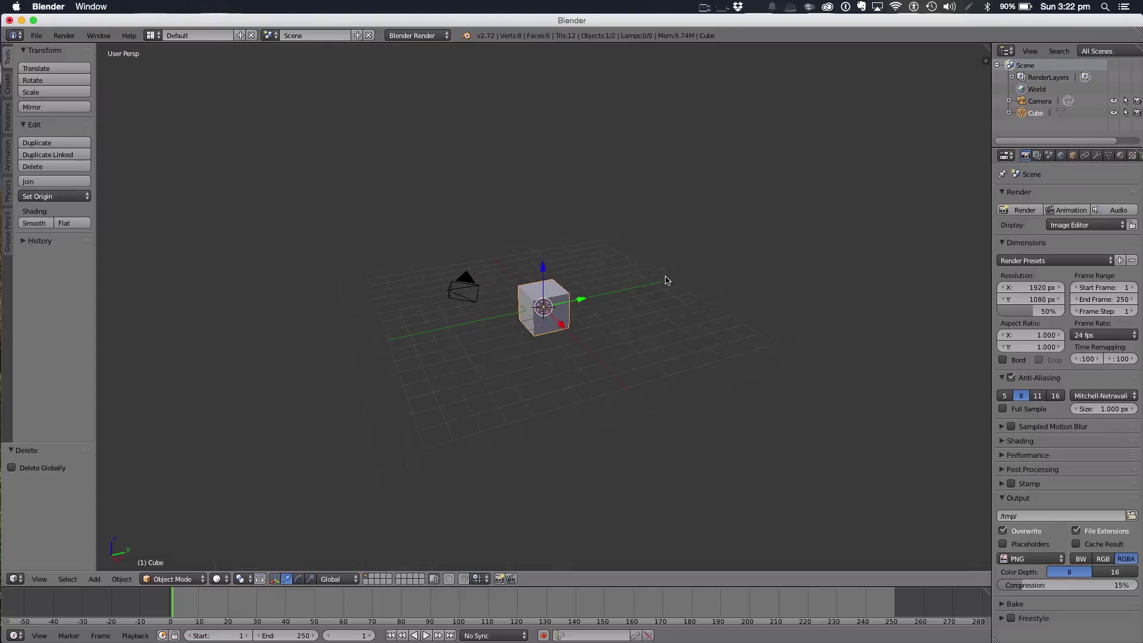
key("7")
key("s")
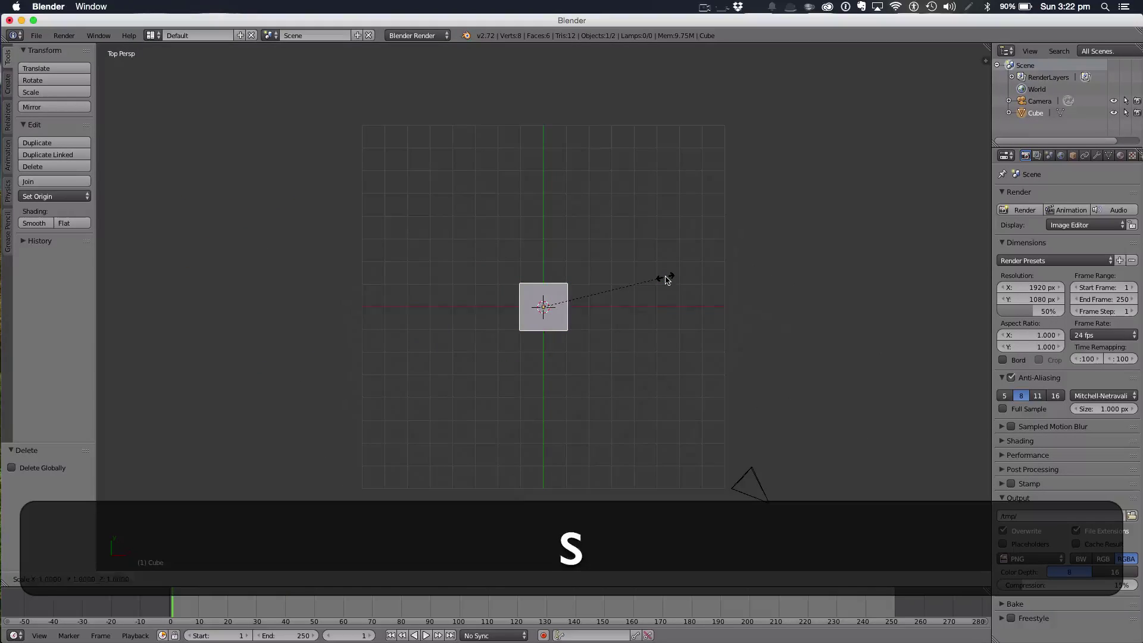
key("x")
left_click(818, 298)
key("s")
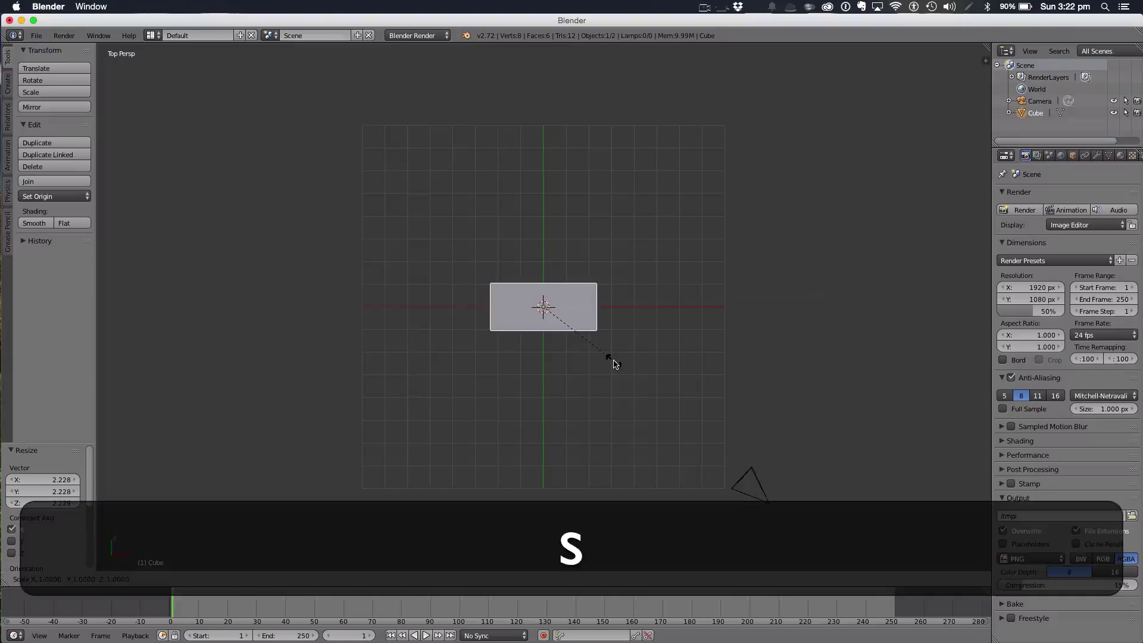
key("y")
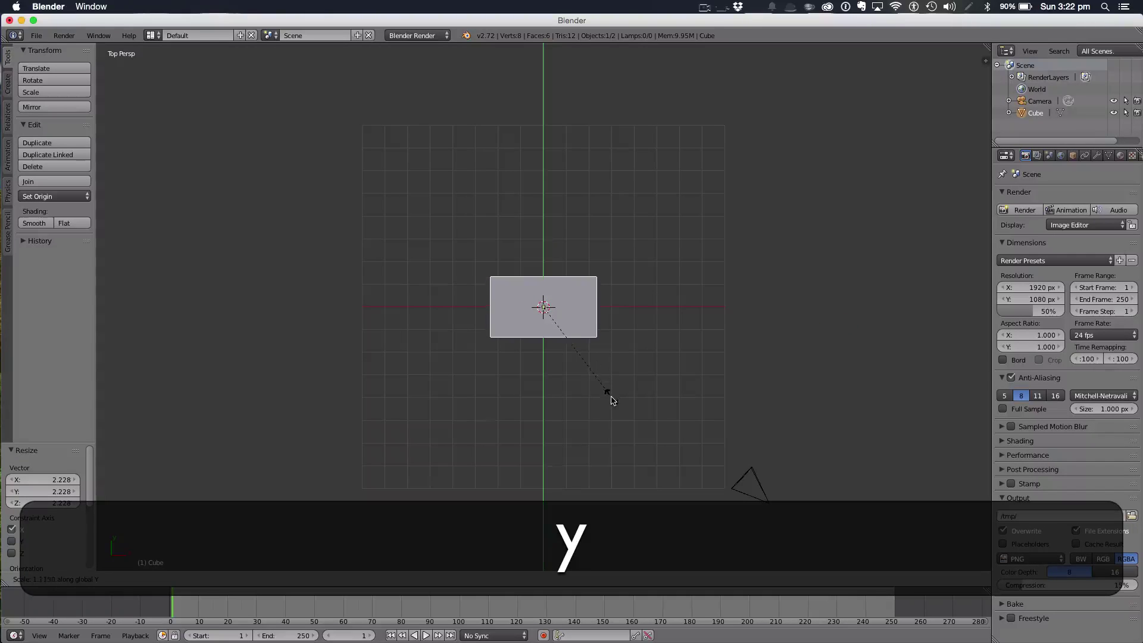
left_click(609, 386)
From the front view, raise the long box along Z
key("1")
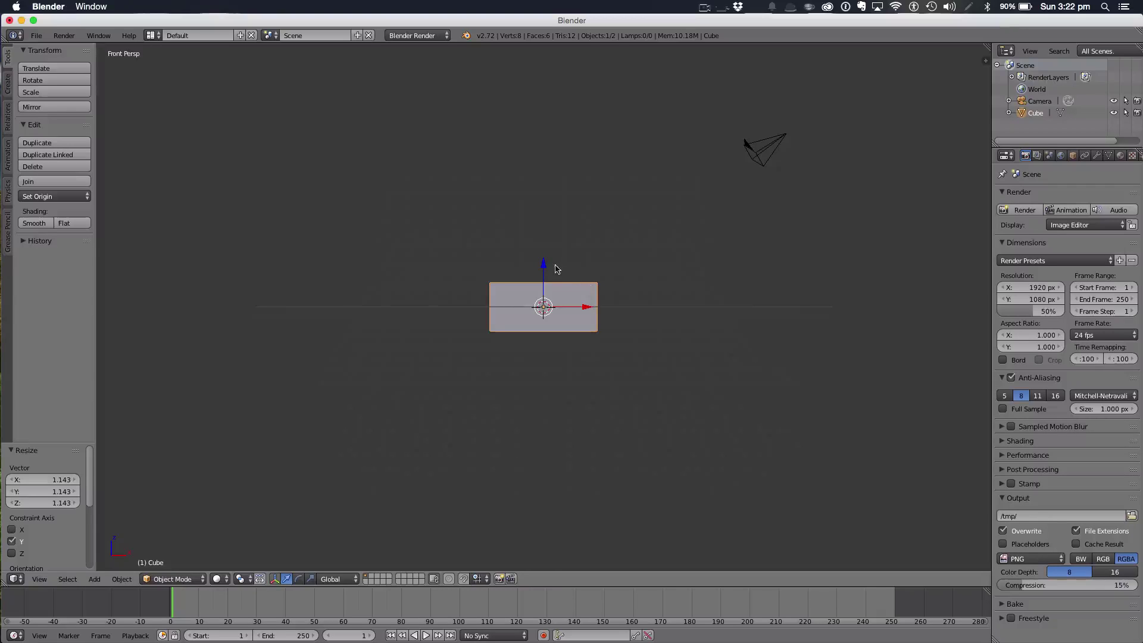
key("g")
key("z")
left_click(548, 235)
middle_click_drag(612, 234, 599, 276)
Duplicate the box in place and raise the copy upward
key("shift+d")
right_click(577, 272)
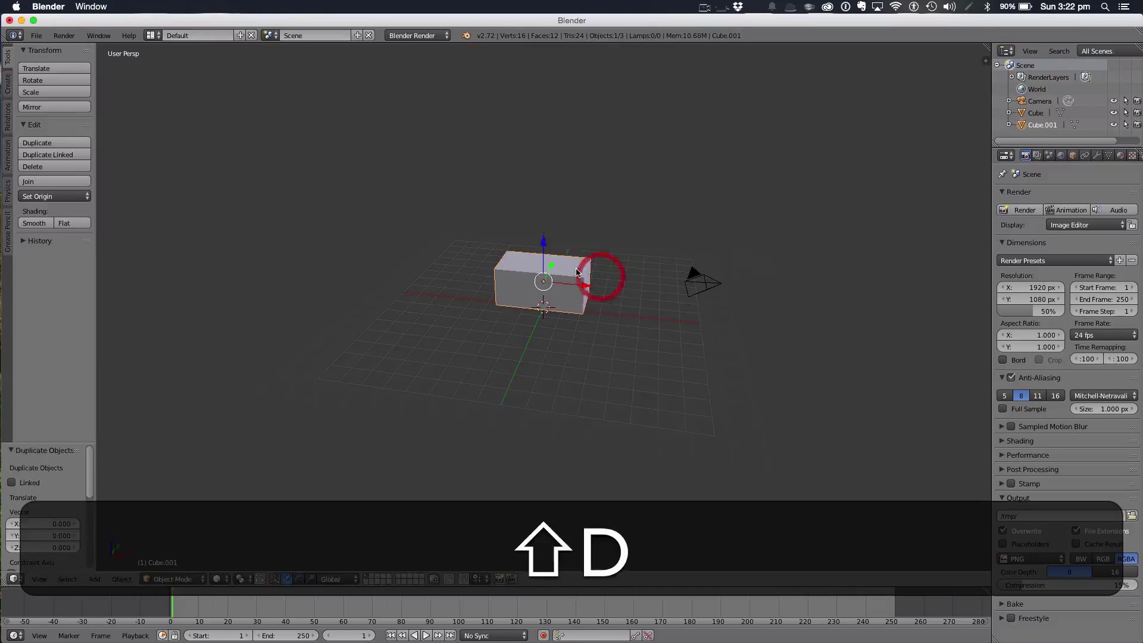
left_click_drag(546, 244, 542, 226)
key("s")
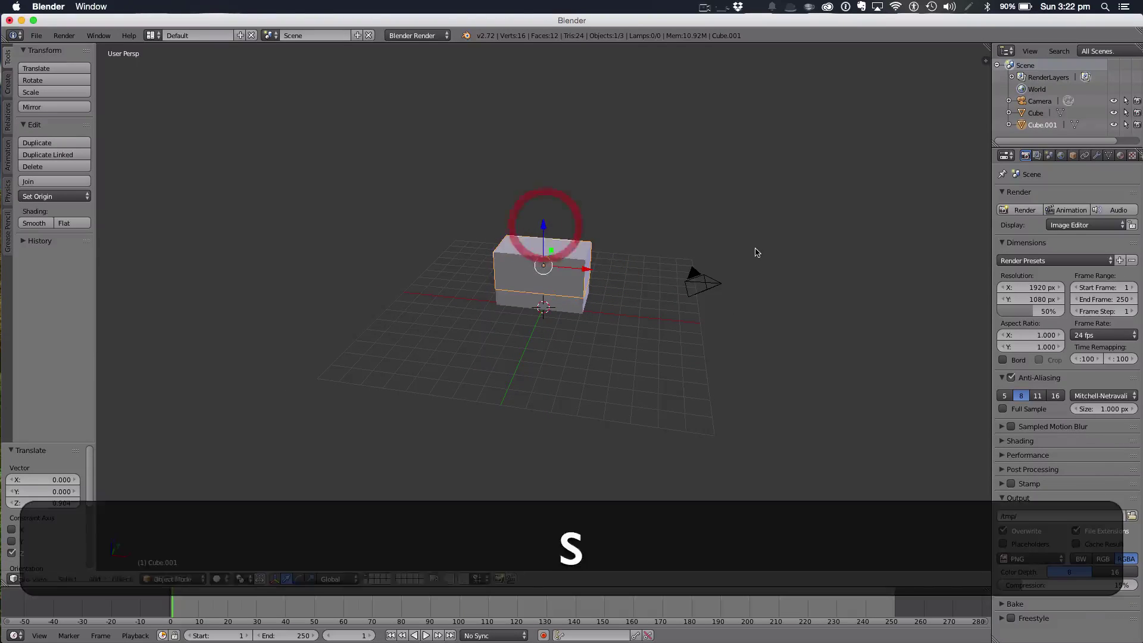
key("x")
right_click(595, 259)
Shrink the duplicate along Z, Y and X and slide it into a small block on top
key("s")
key("z")
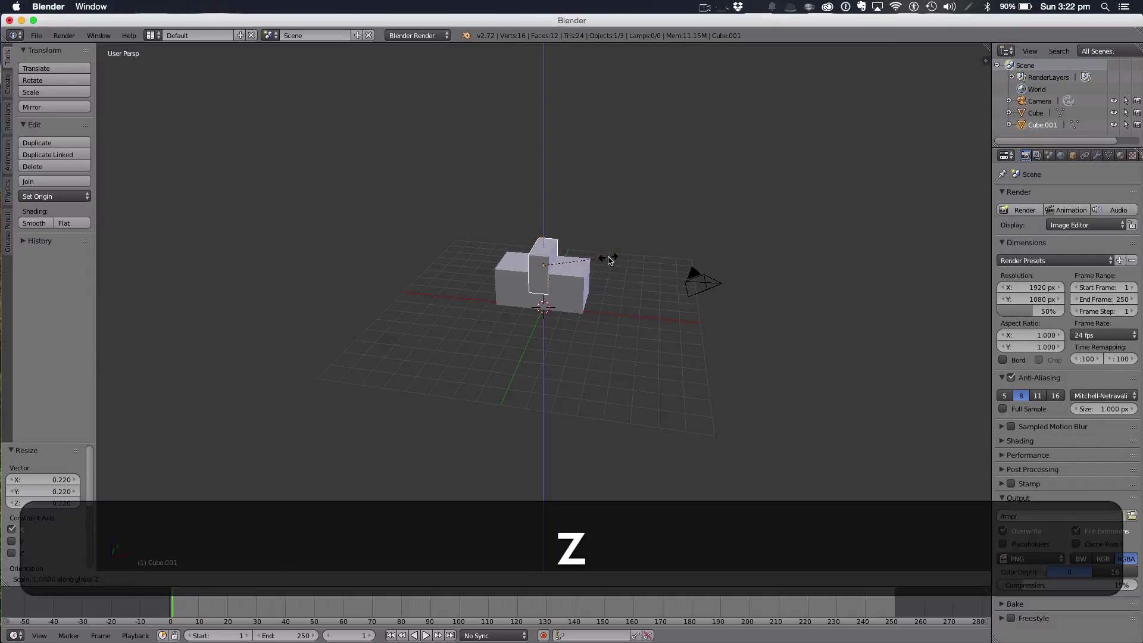
left_click(582, 260)
key("s")
key("y")
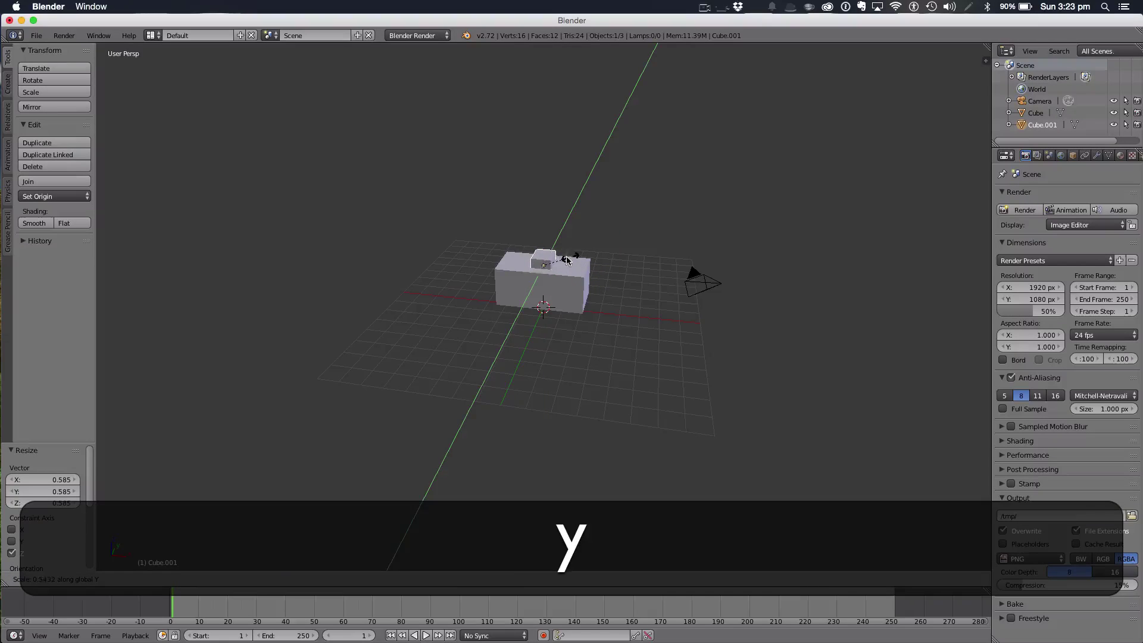
left_click(548, 256)
left_click_drag(584, 266, 556, 263)
key("s")
key("x")
left_click(554, 262)
In face mode, extrude the small block's top face, scale it, and extrude it up again
key("Tab")
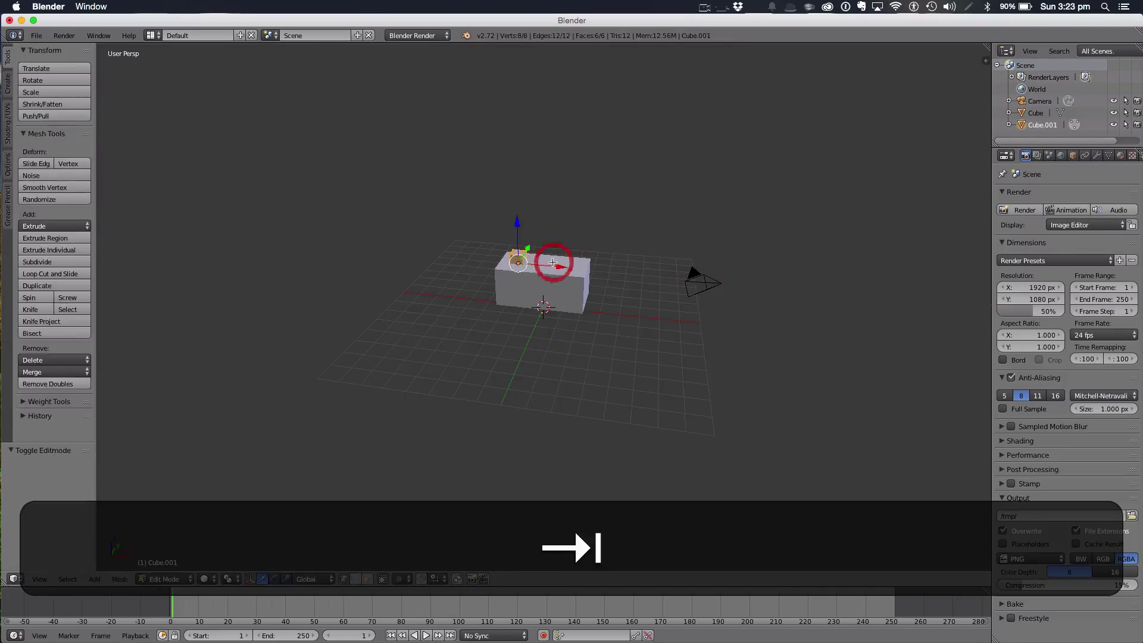
scroll(553, 262, "up", 7)
left_click(369, 579)
middle_click_drag(453, 333, 452, 461, "shift")
right_click(476, 234)
key("e")
key("s")
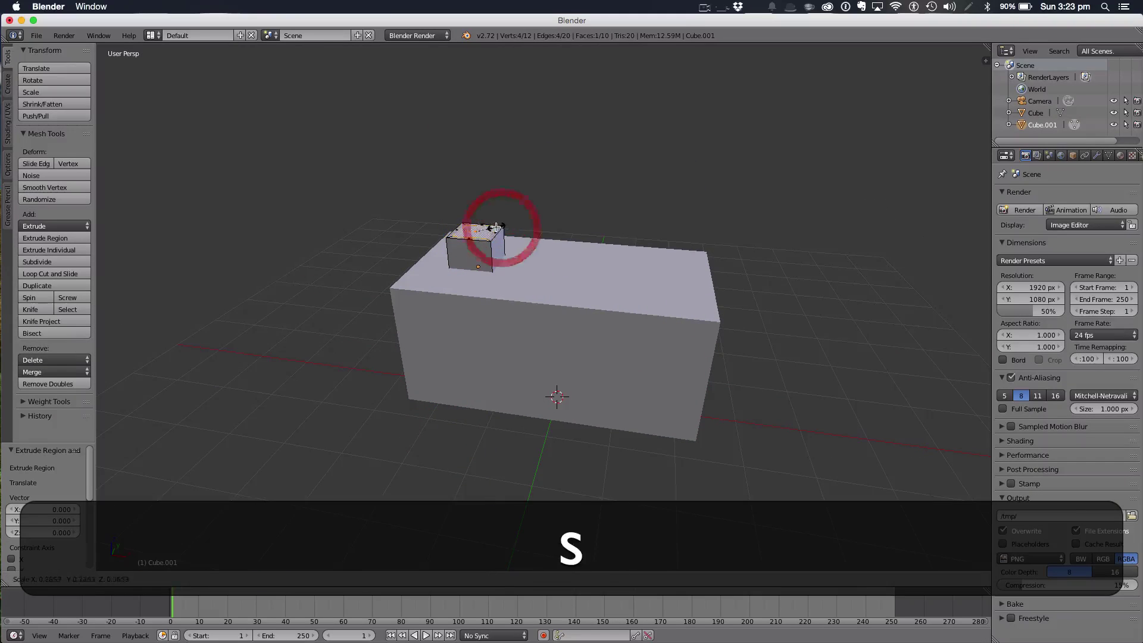
left_click(497, 233)
key("e")
left_click(492, 243)
Return to Object Mode, view the whole scene, and deselect everything
key("Tab")
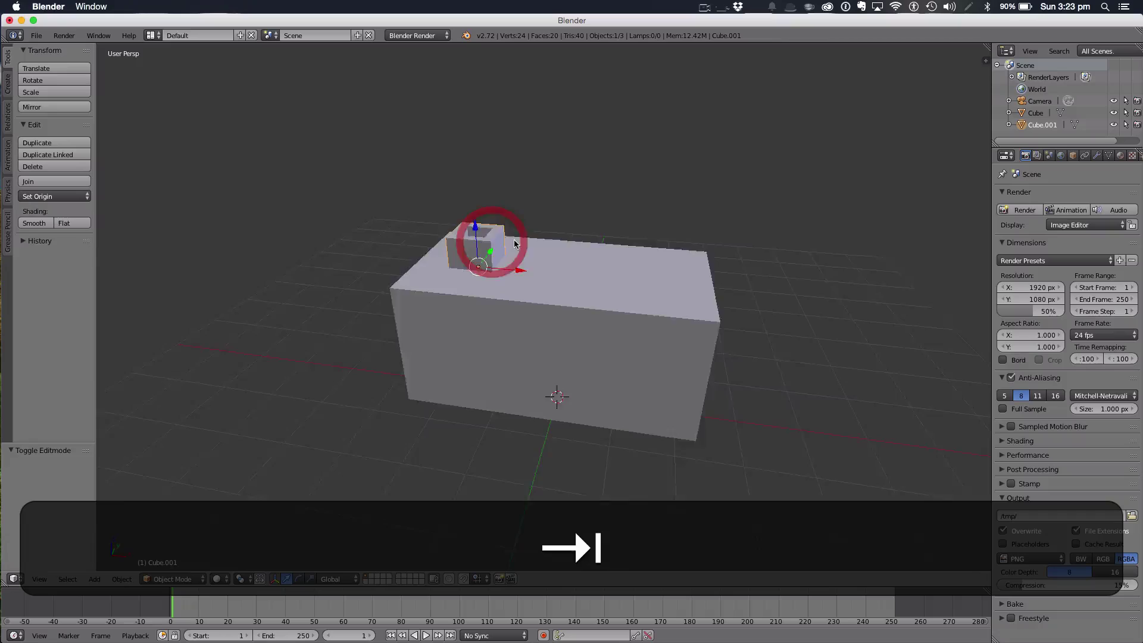
scroll(492, 253, "down", 4)
middle_click_drag(493, 253, 556, 216)
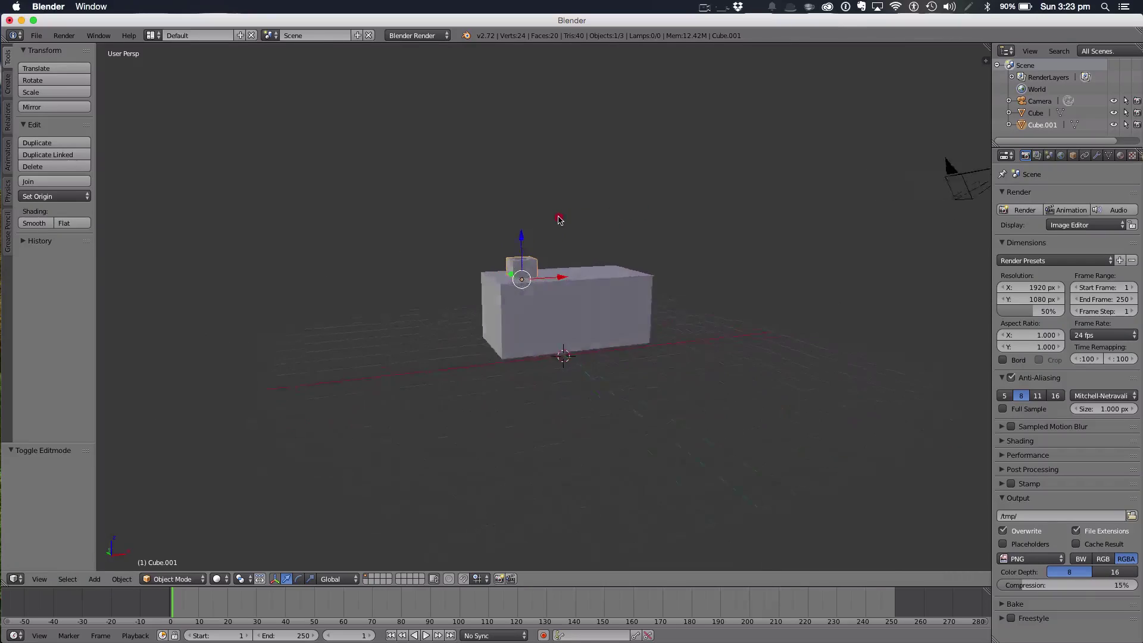
scroll(556, 217, "down", 3)
scroll(556, 217, "up", 3)
key("a")
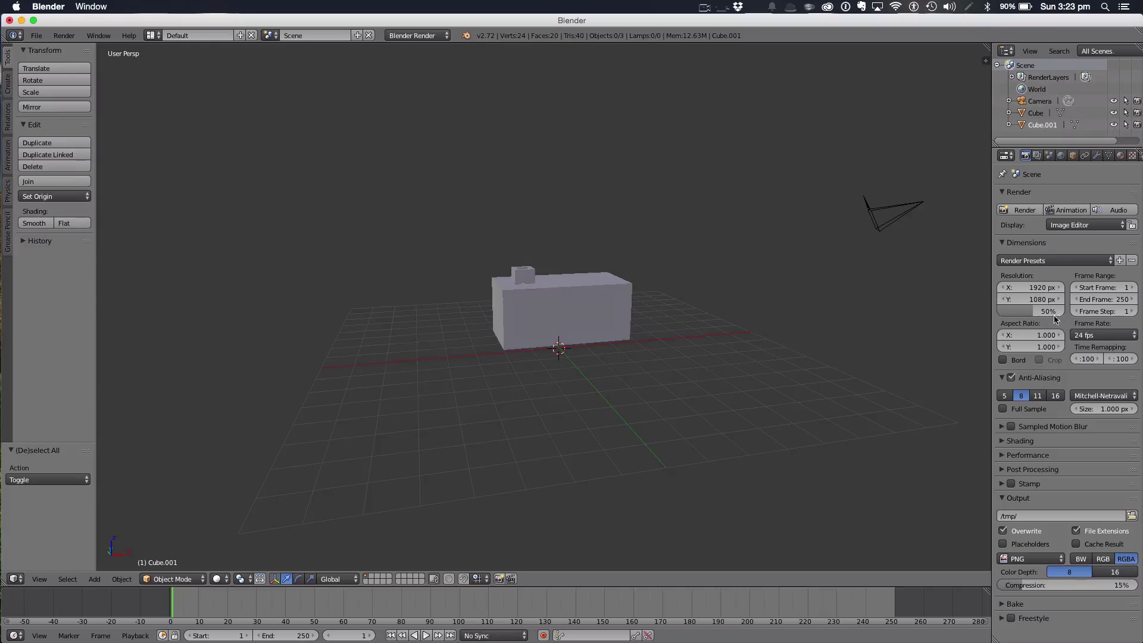
Add a mesh plane, raise it along Z, and shrink it
key("shift+a")
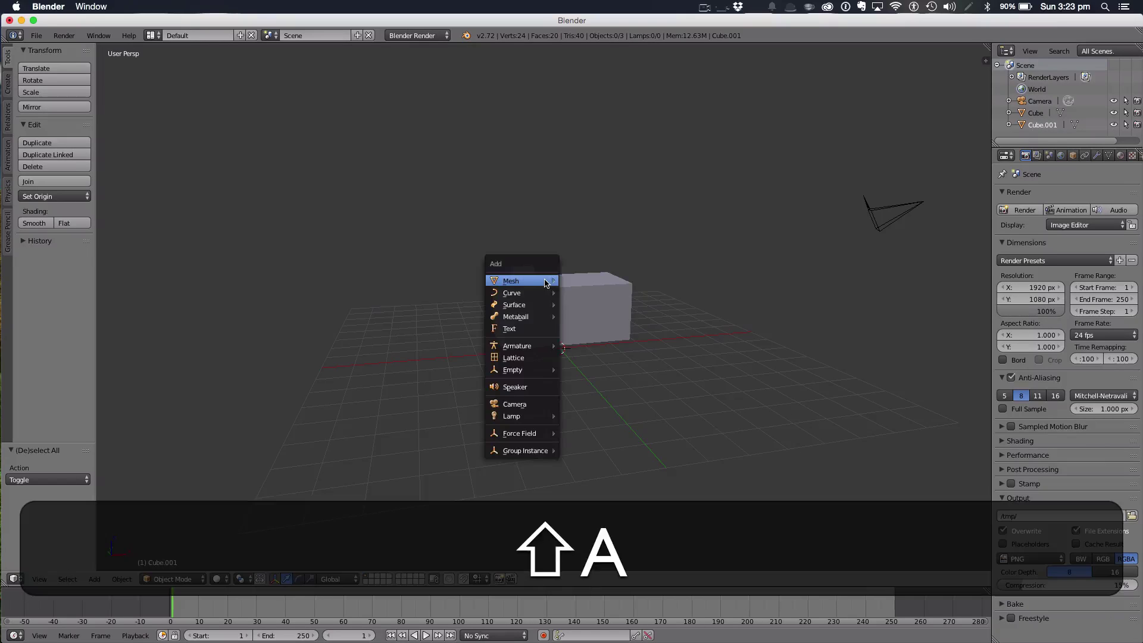
mouse_move(546, 284)
left_click(585, 287)
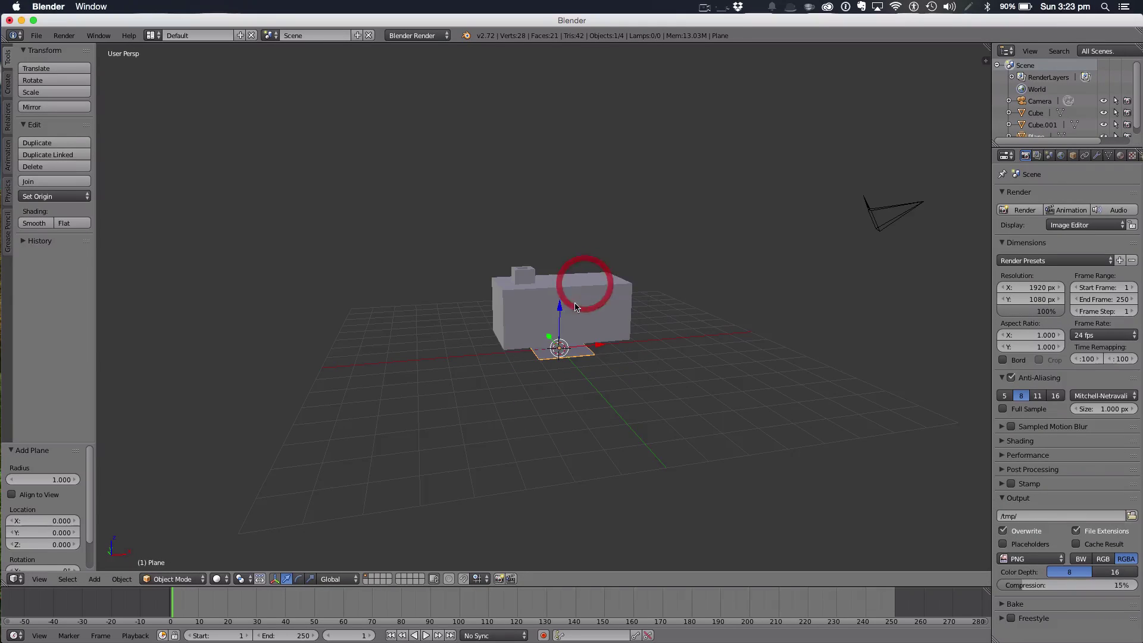
key("g")
key("z")
left_click(592, 220)
middle_click_drag(655, 199, 630, 256)
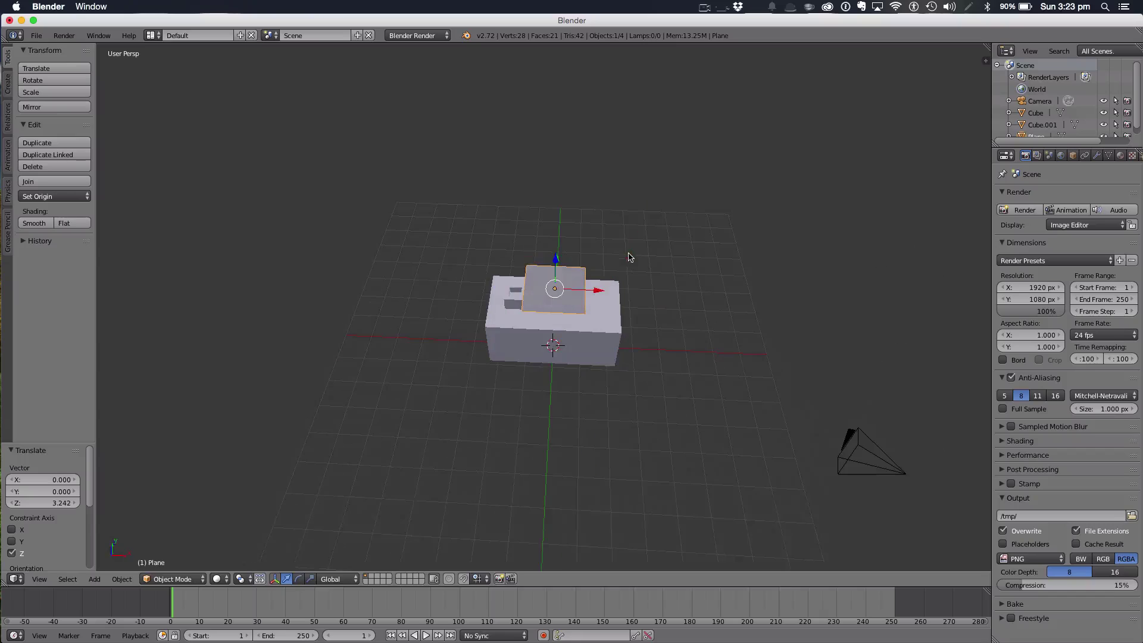
key("s")
left_click(591, 257)
key("s")
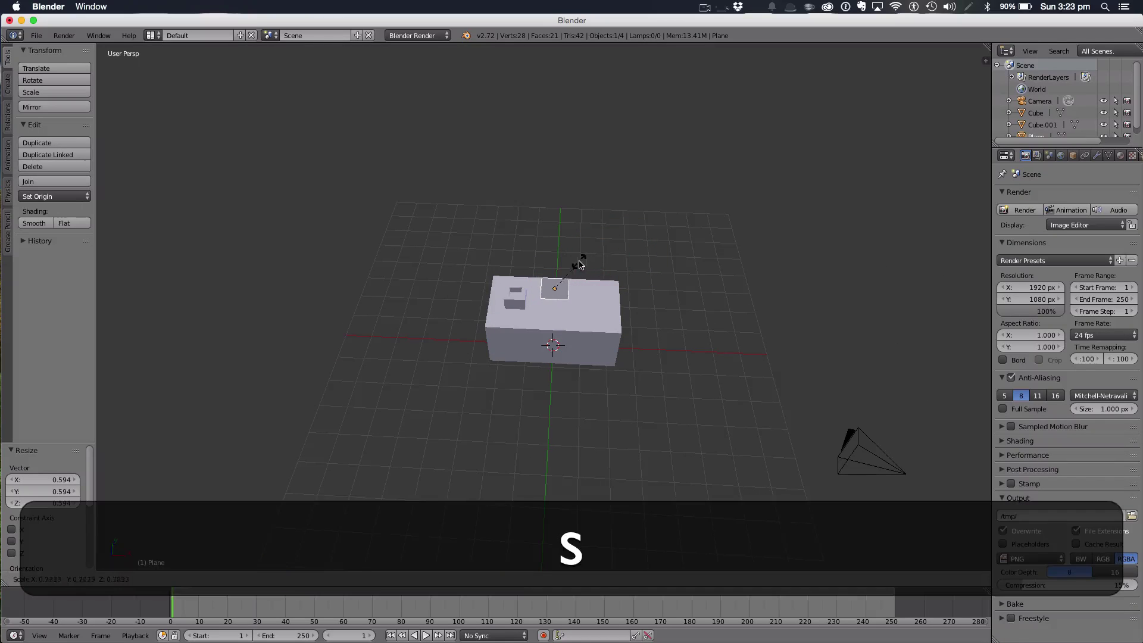
left_click(563, 272)
In top view, place the plane over the chimney and scale it to 0.671
key("KP_7")
key("g")
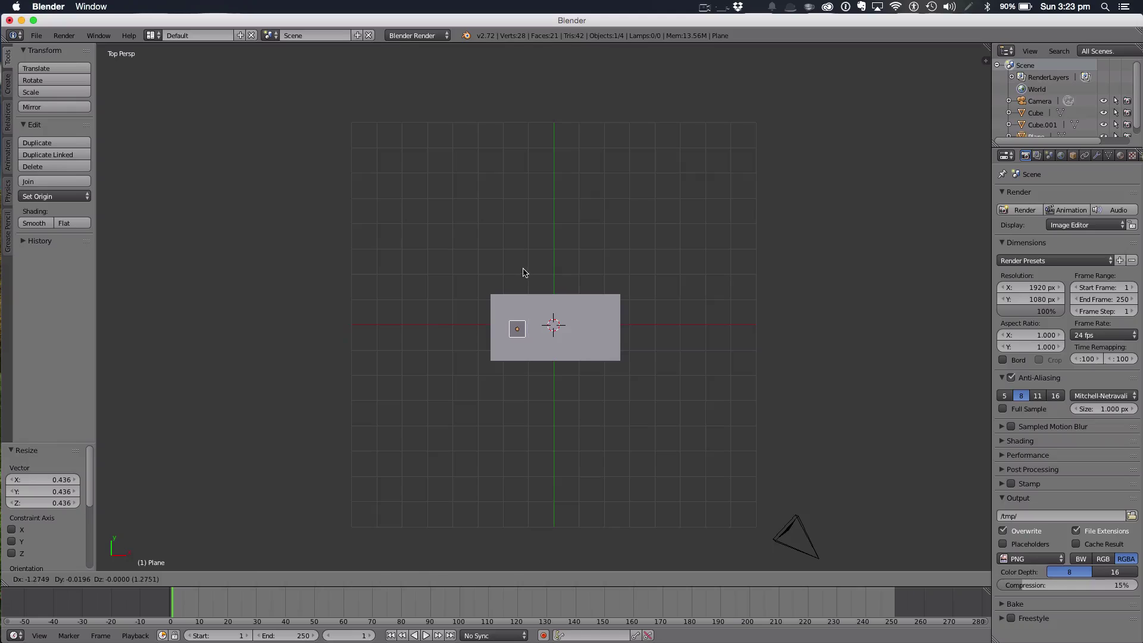
left_click(523, 273)
key("s")
left_click(511, 291)
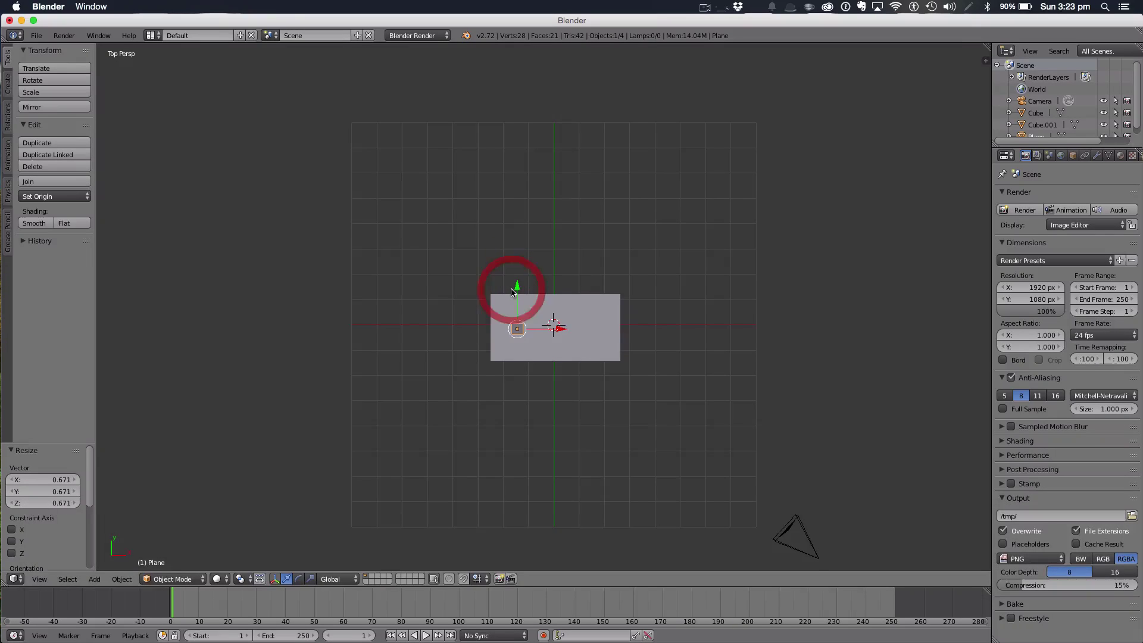
Switch to an orthographic front view, orbit to an angle, and widen the outliner area
key("KP_1")
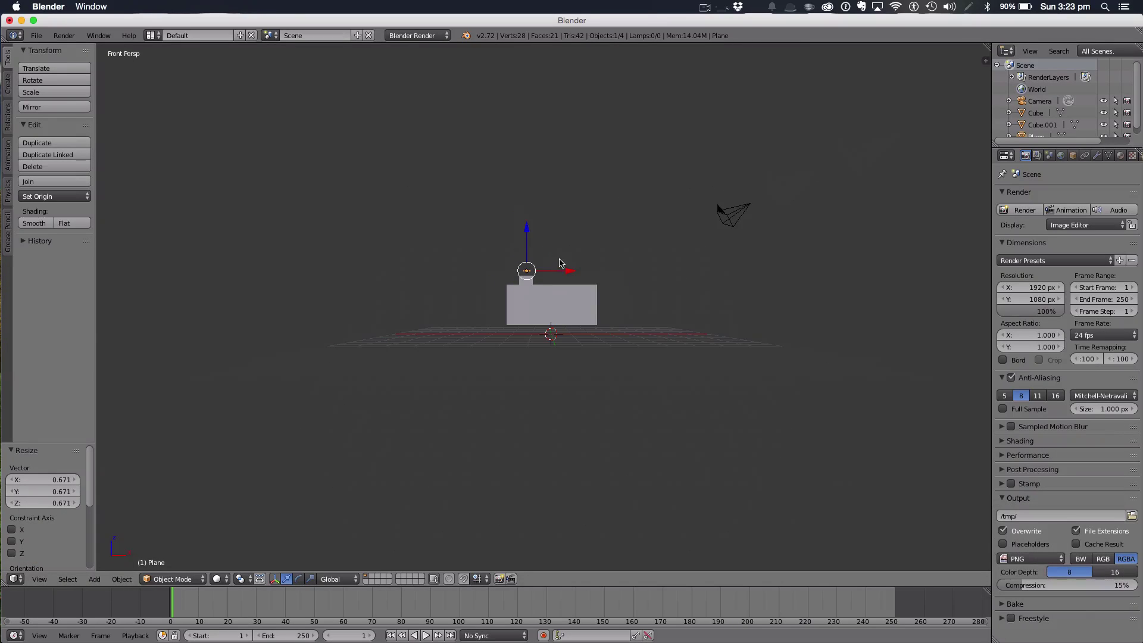
key("KP_5")
scroll(738, 186, "up", 5)
middle_click_drag(738, 186, 742, 247)
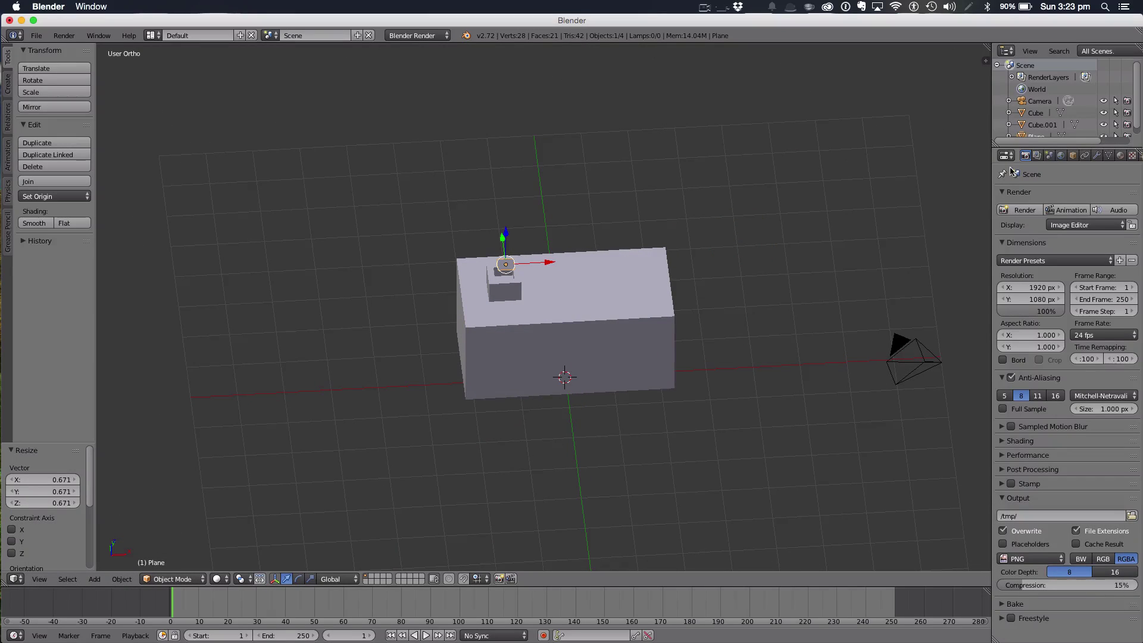
left_click_drag(992, 170, 945, 159)
Add an icosphere with a Decimate modifier lowered to a 0.4074 ratio
key("shift+a")
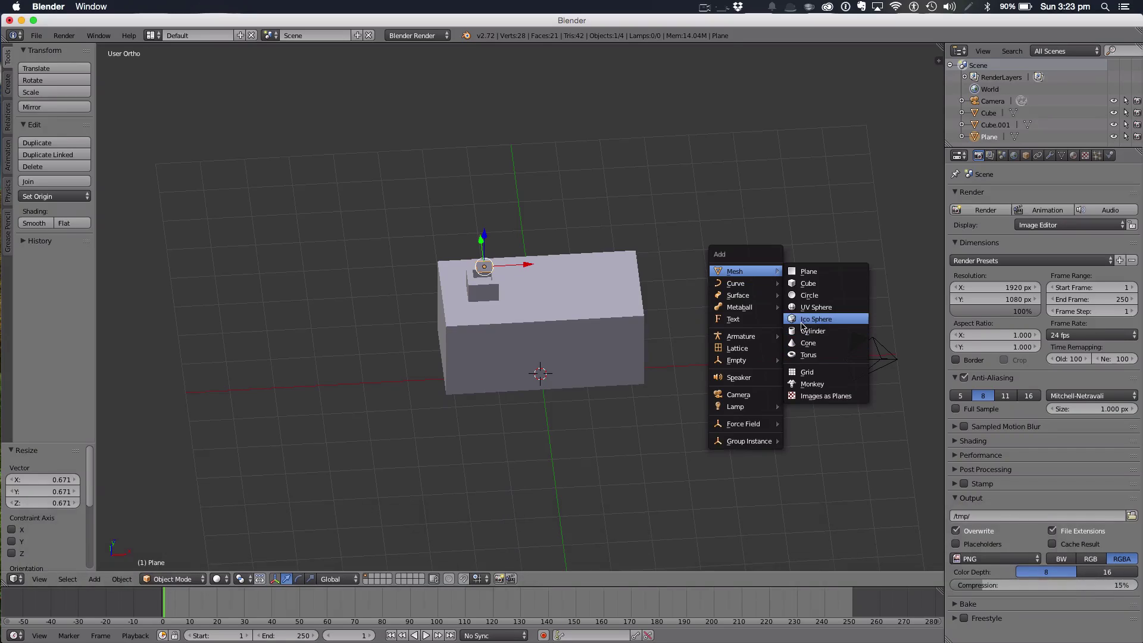
left_click(801, 319)
left_click(1049, 156)
left_click(1033, 196)
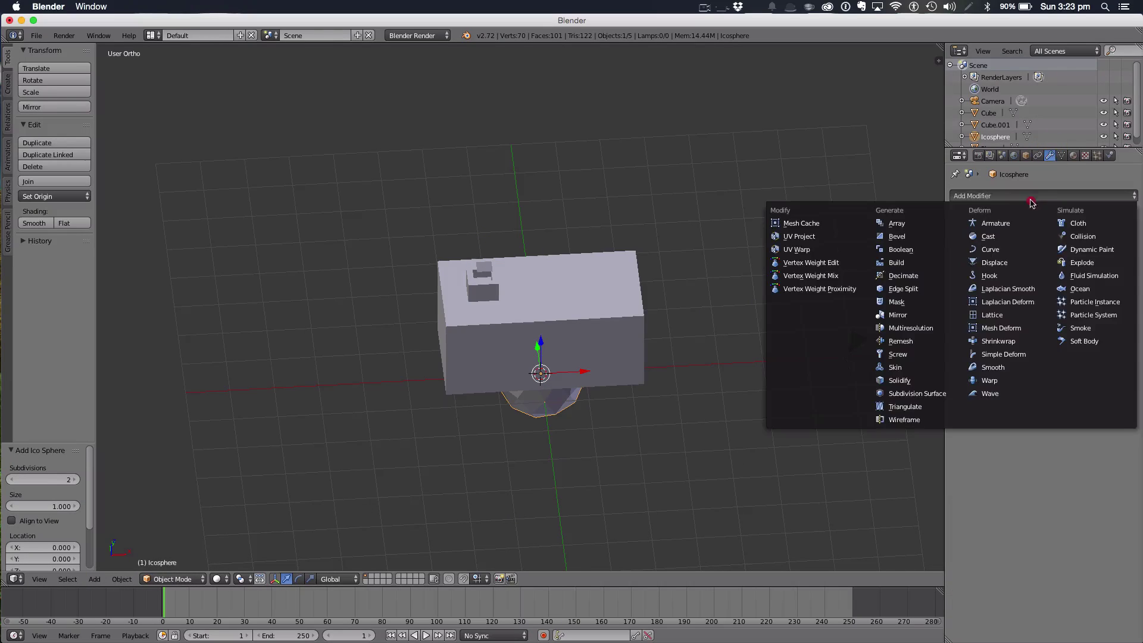
left_click(919, 278)
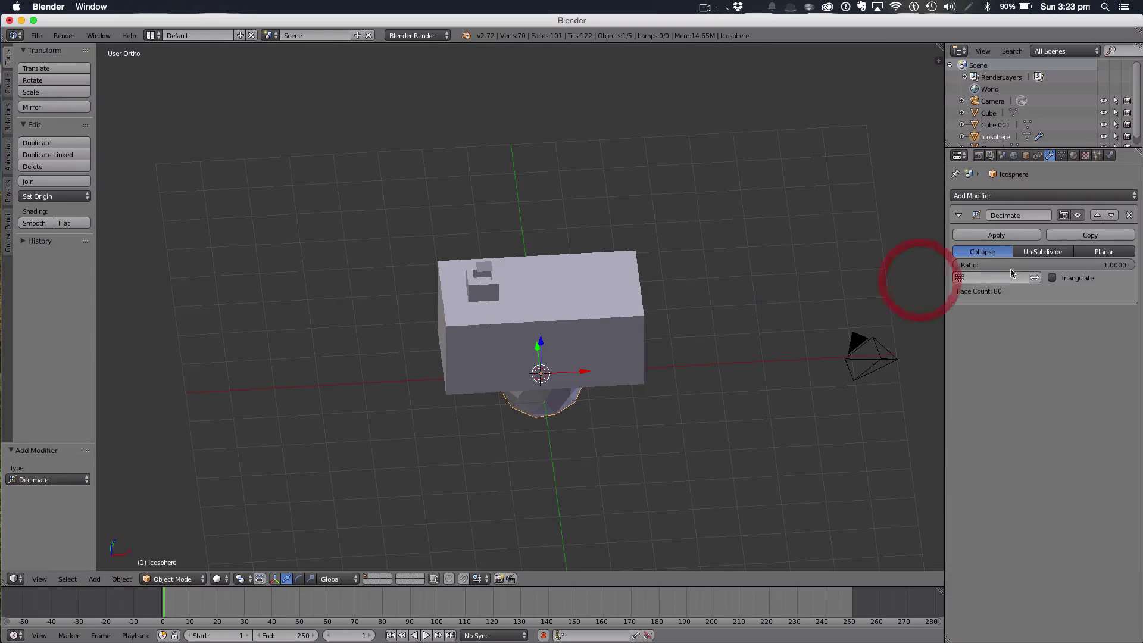
left_click(1012, 265)
left_click(1014, 315)
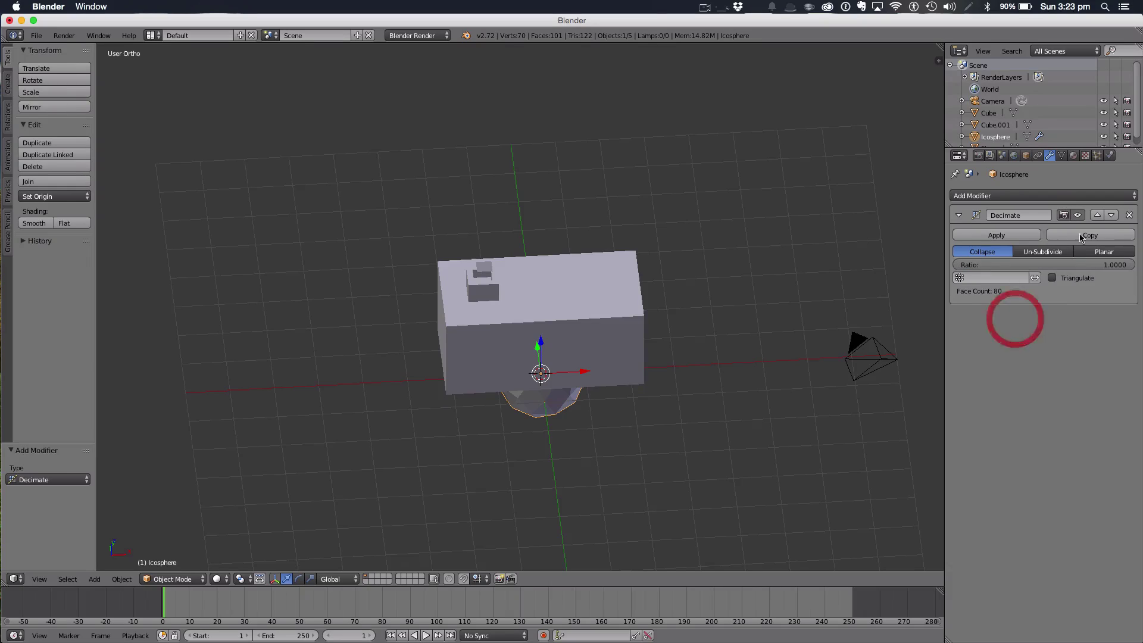
left_click_drag(1082, 267, 1027, 266)
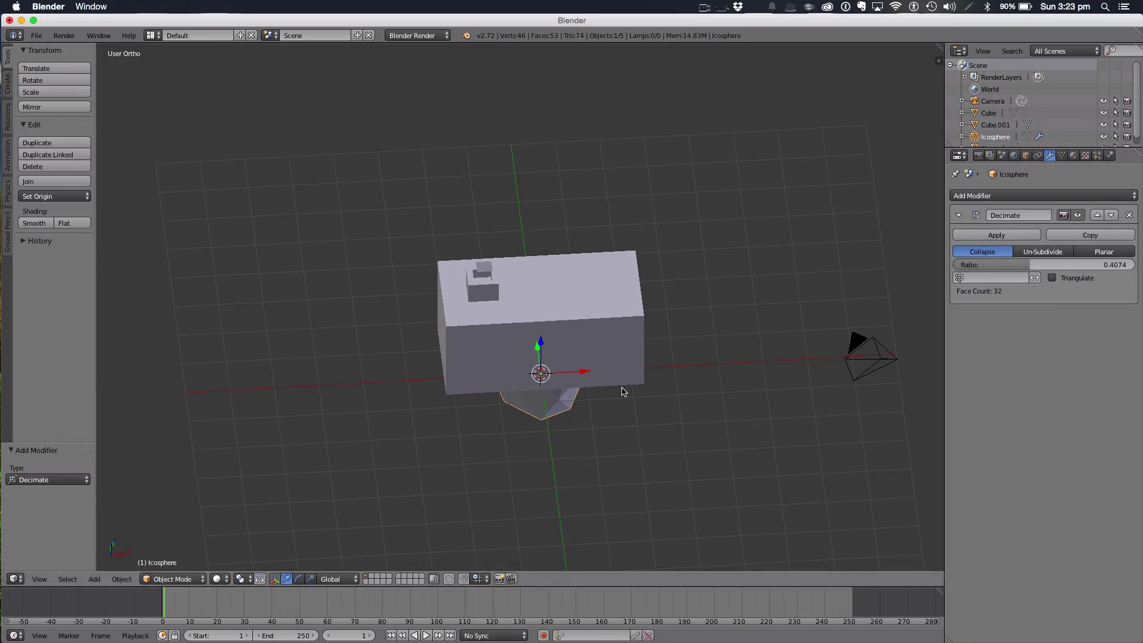
Move the icosphere aside and send it to another layer
key("g")
left_click(768, 359)
key("m")
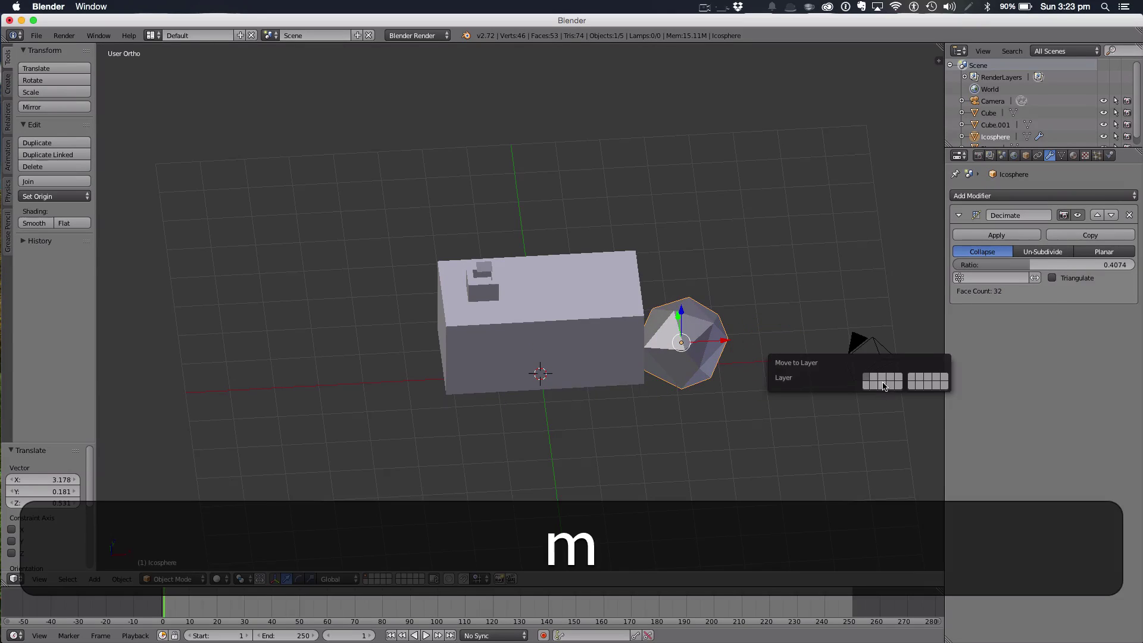
left_click(877, 375)
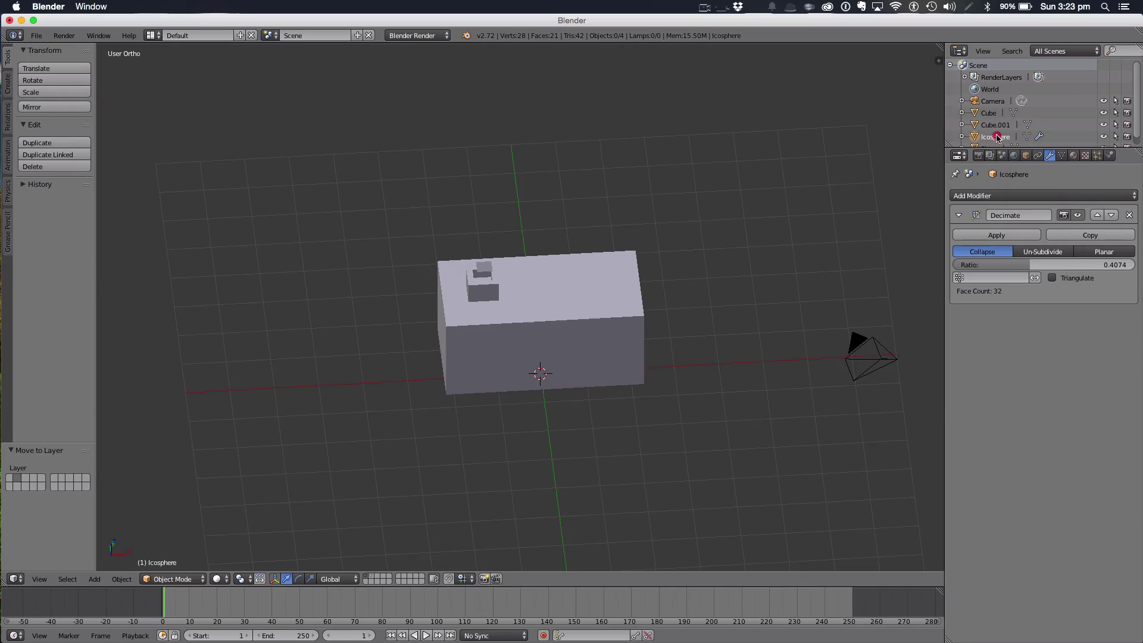
Rename the icosphere to 'Smoke' in the Outliner
double_click(999, 138)
type("Smoke")
key("Return")
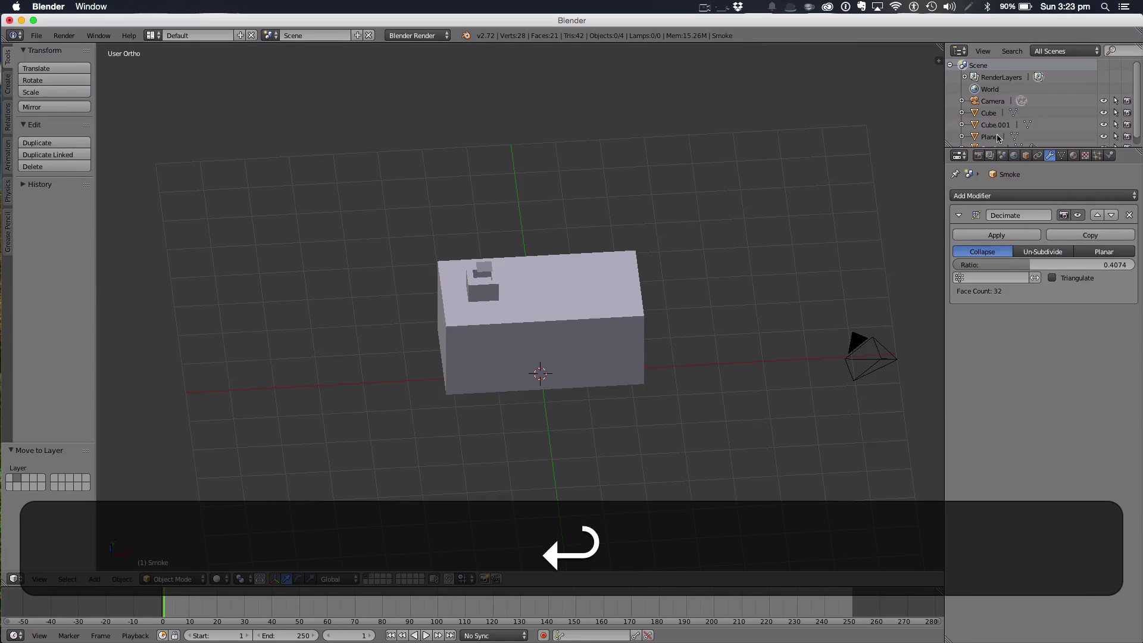
Join the chimney box and main box into one object named 'Train'
left_click(995, 125)
left_click(988, 113, "shift")
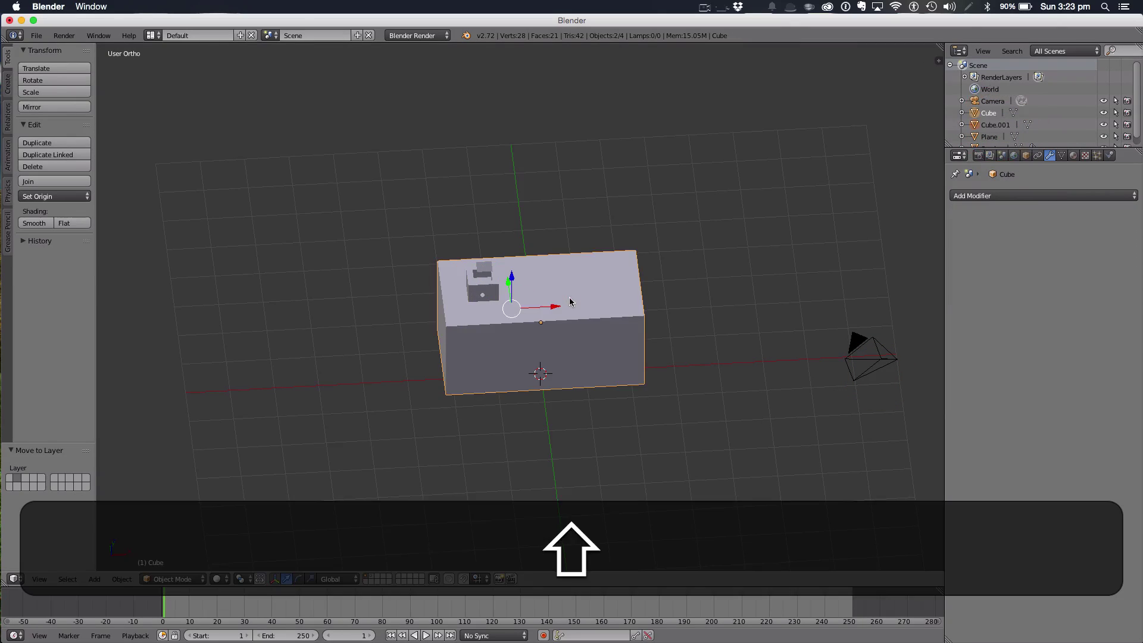
left_click(27, 182)
double_click(987, 113)
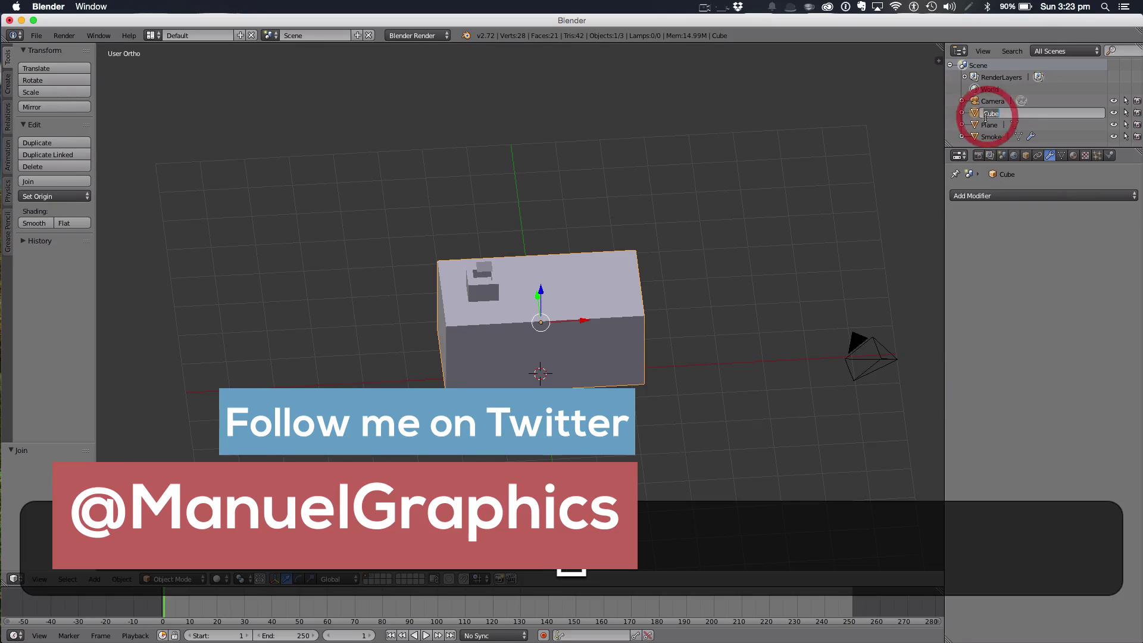
type("Train")
key("Return")
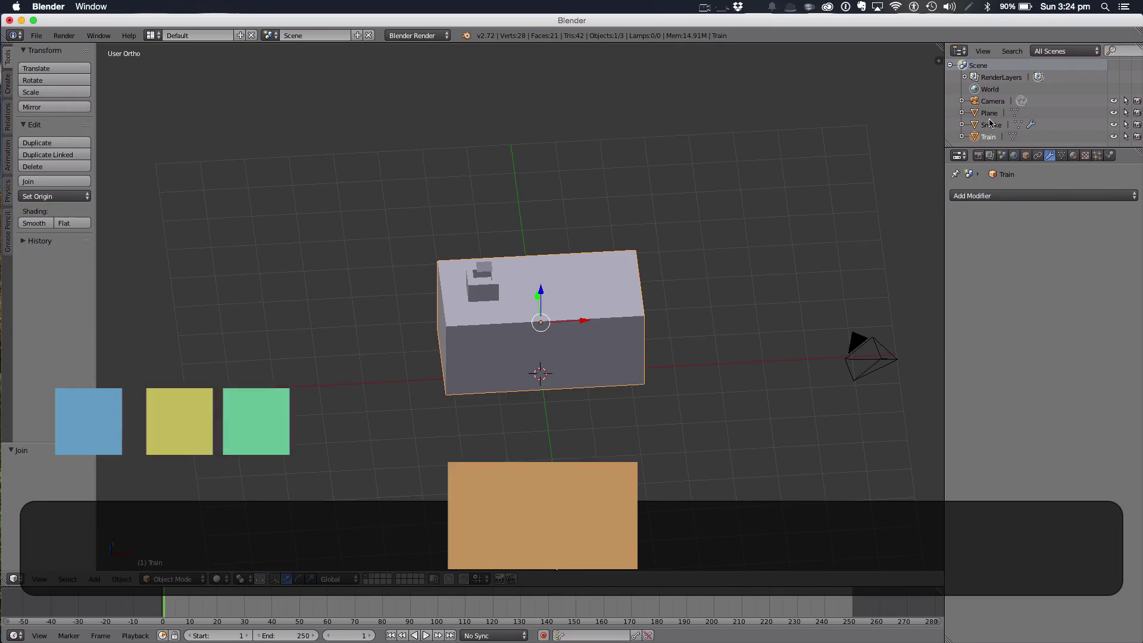
Rename the plane to 'Make Emitter'
double_click(993, 114)
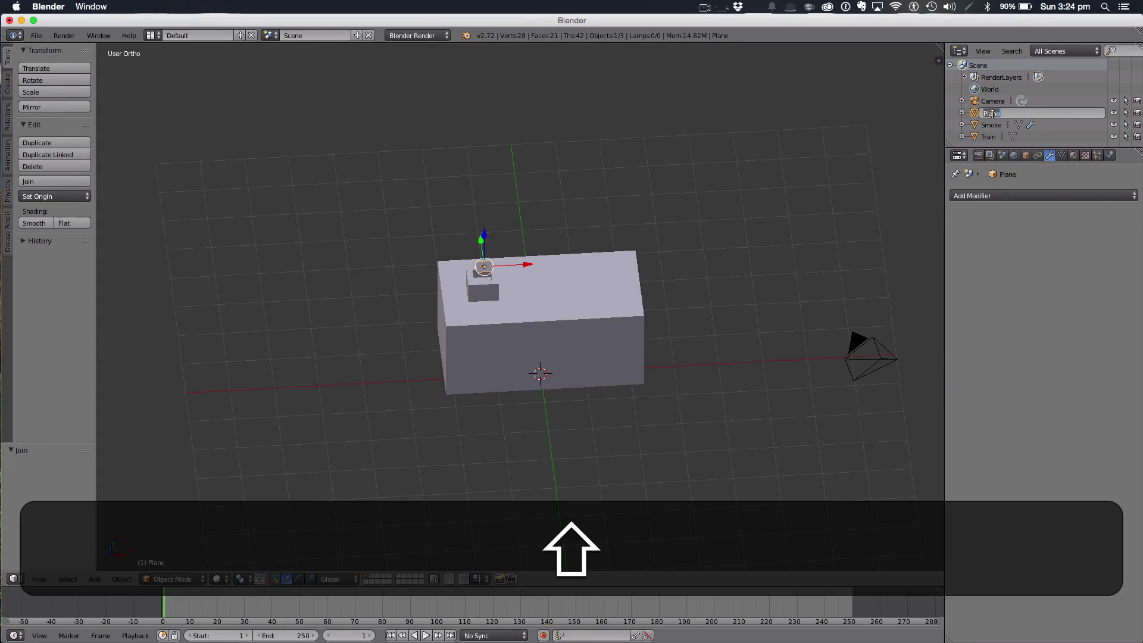
type("Make Emitte")
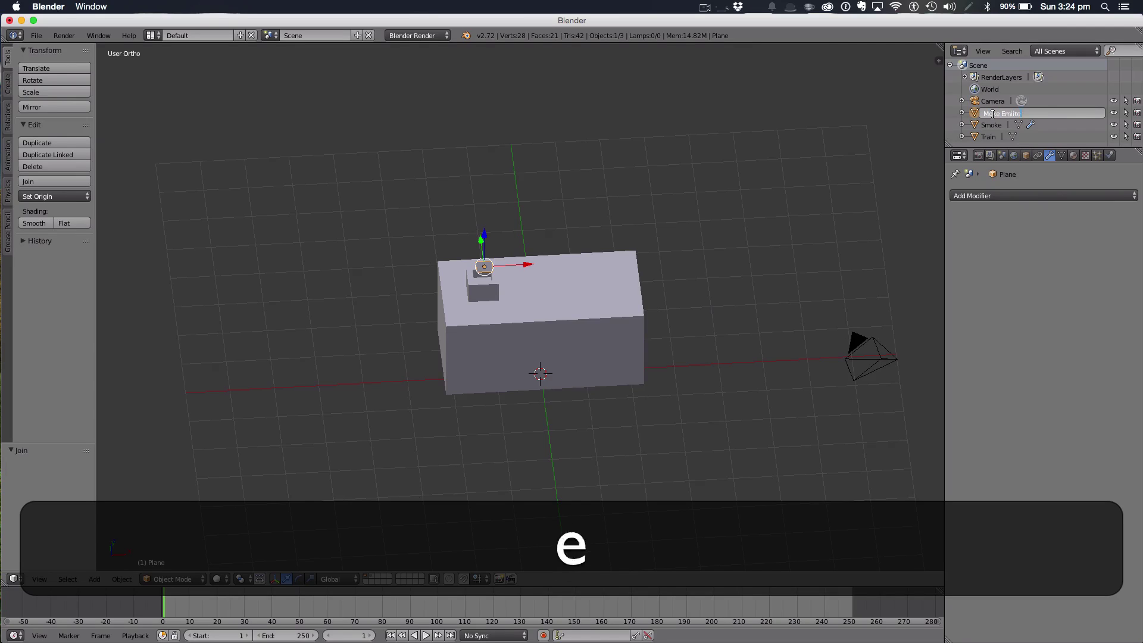
type("r")
key("Return")
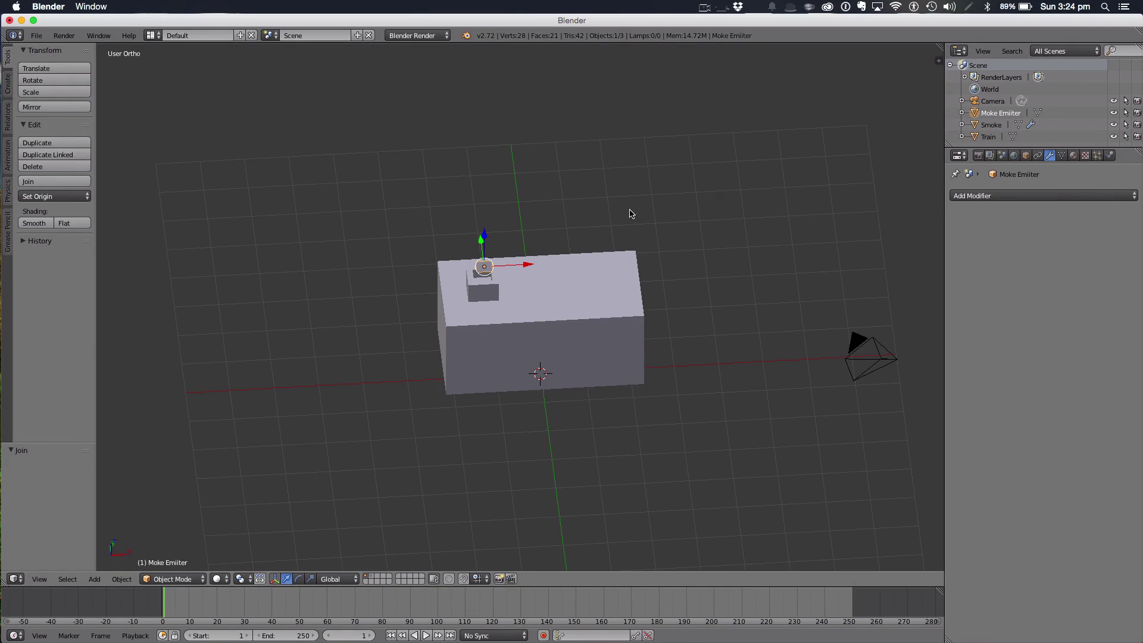
Give the emitter plane a new particle system rendered as the Smoke object
left_click(1095, 156)
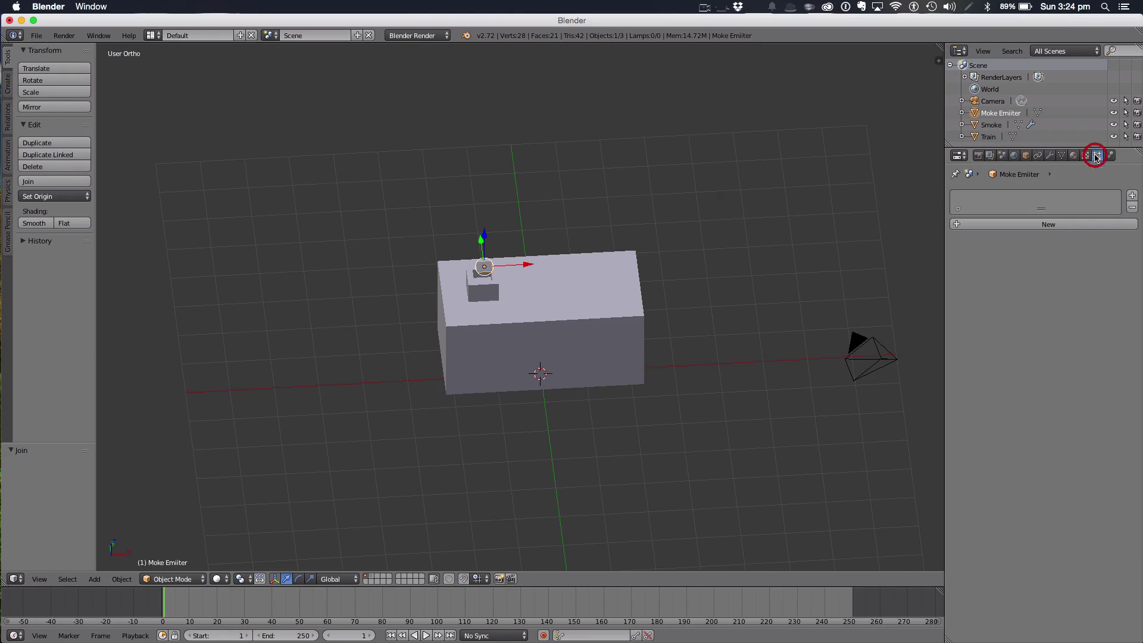
left_click(1066, 228)
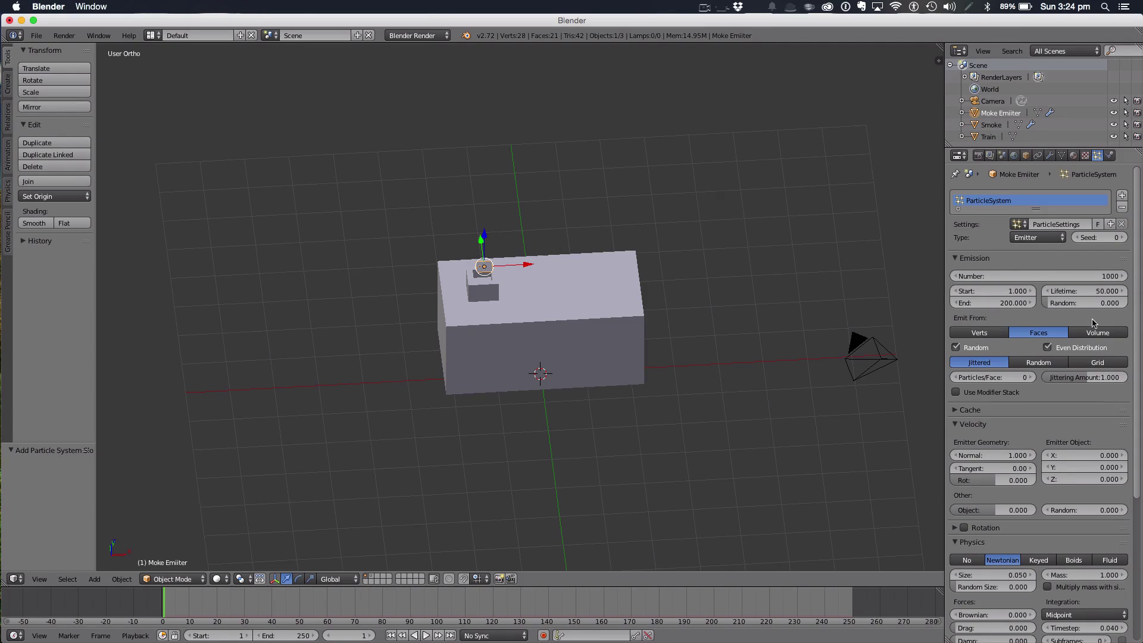
scroll(1033, 337, "down", 8)
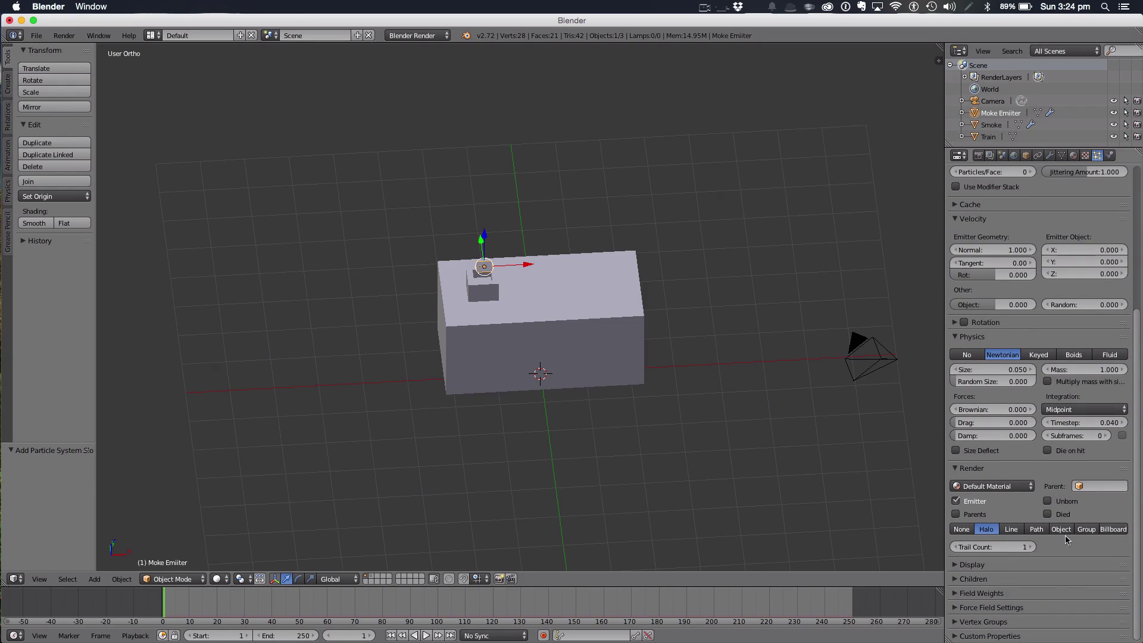
left_click(1065, 532)
left_click(1048, 544)
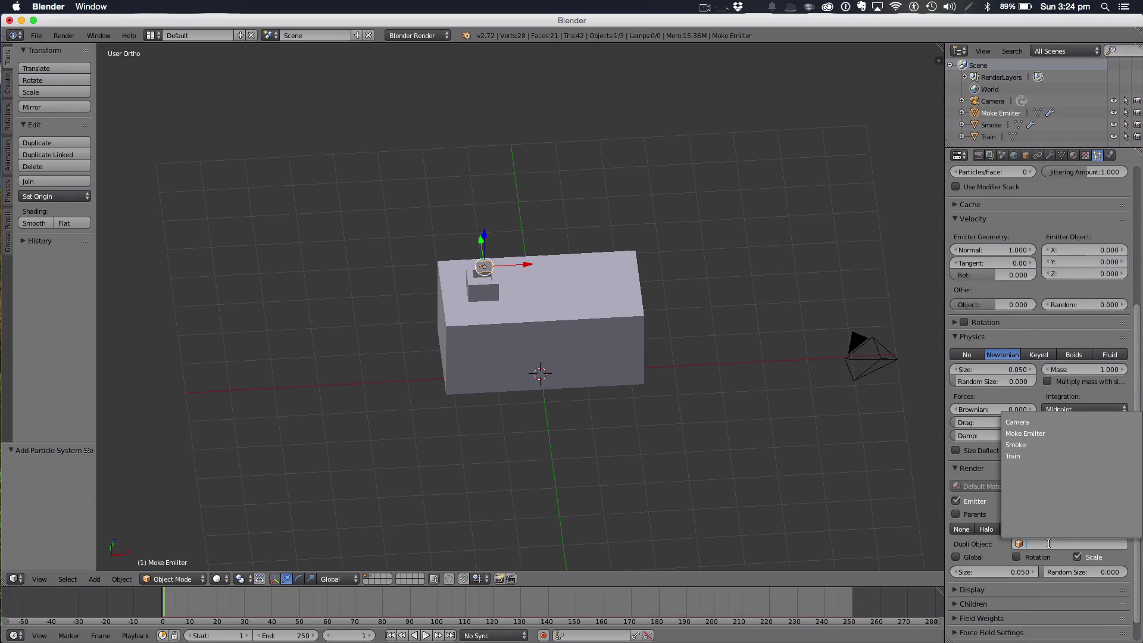
left_click(1024, 447)
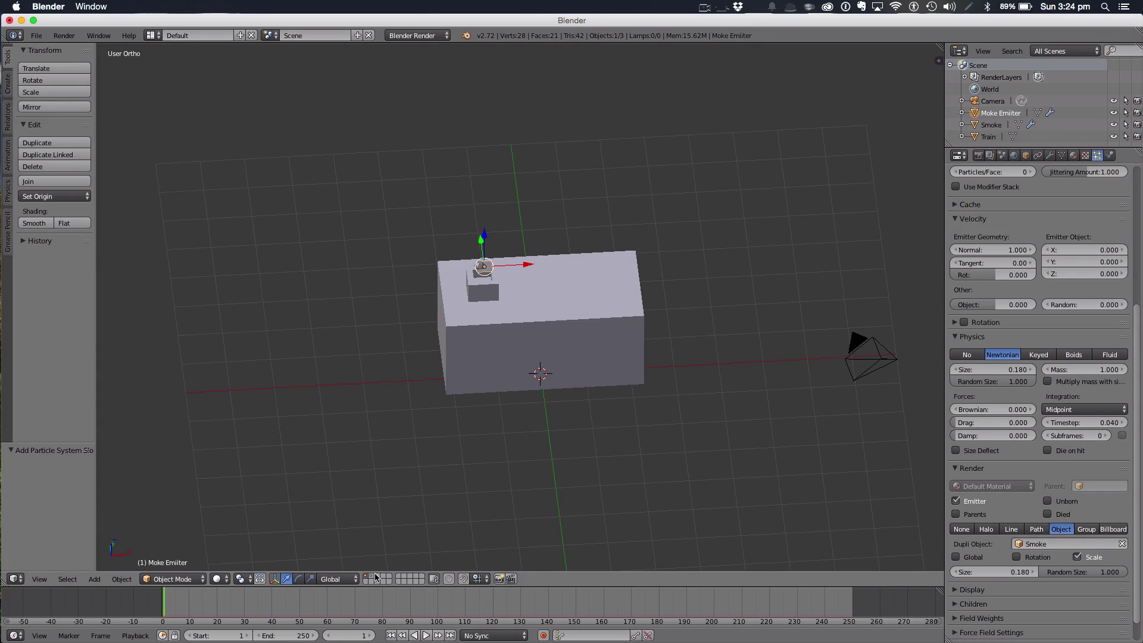
On the second layer, scale the Smoke icosphere to 1.98
left_click(373, 575)
right_click(649, 355)
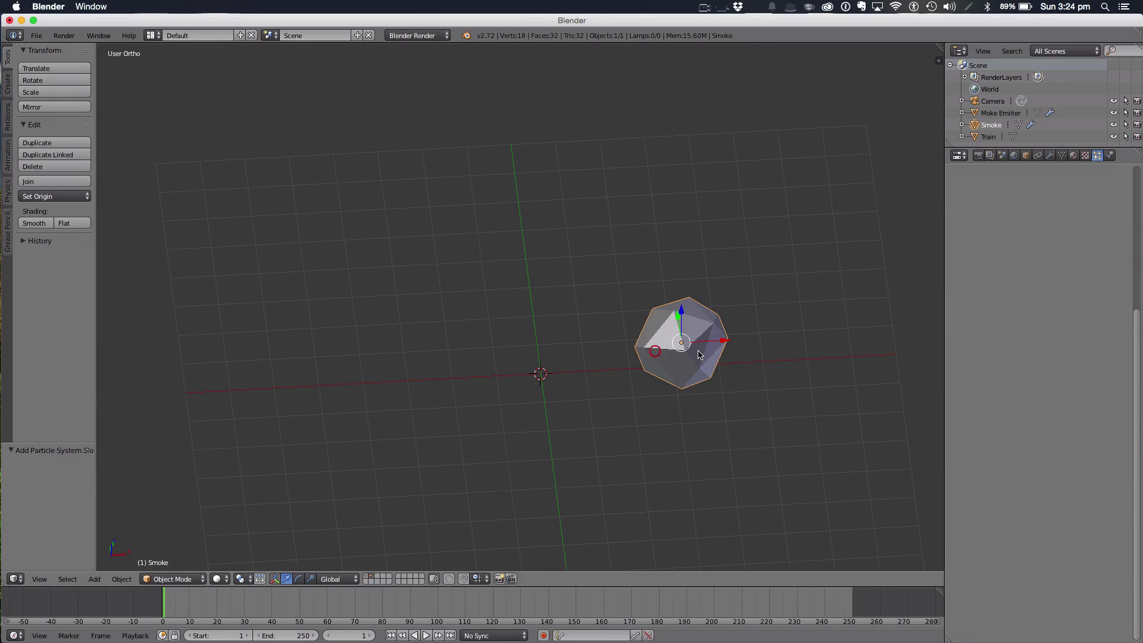
key("s")
left_click(751, 353)
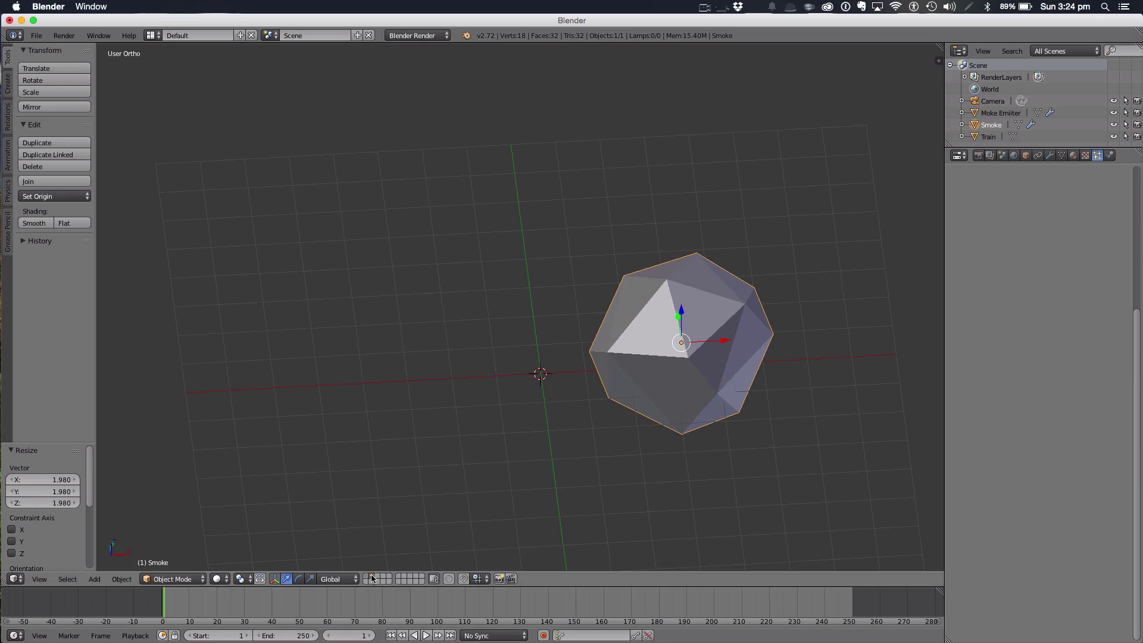
Return to the train layer and select the emitter plane
left_click(370, 582)
left_click(366, 576)
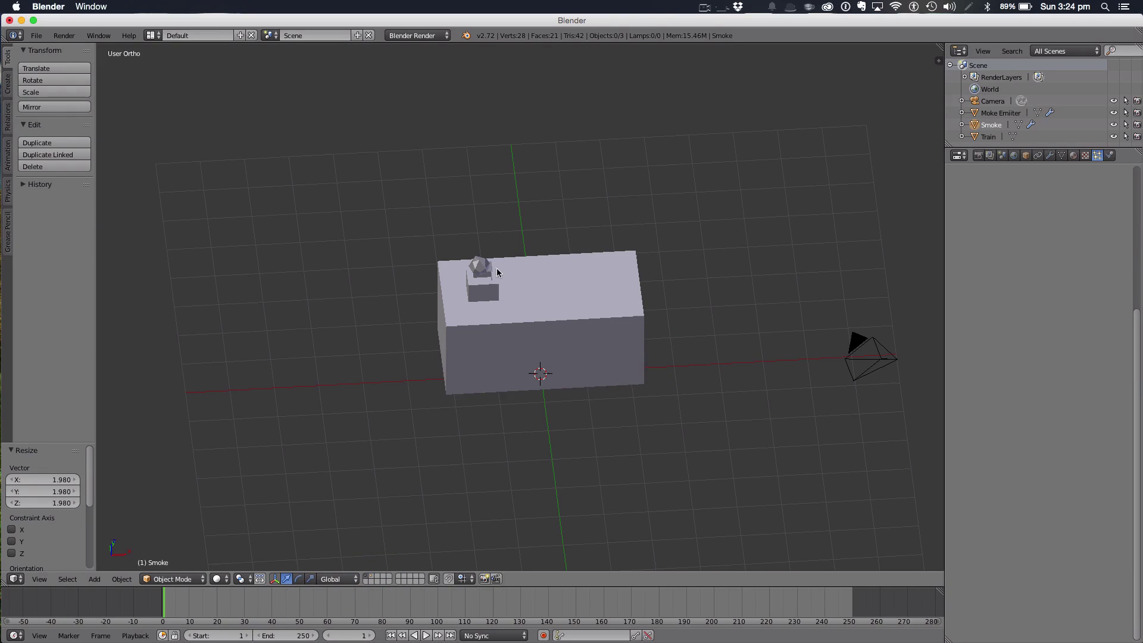
right_click(497, 272)
right_click(484, 268)
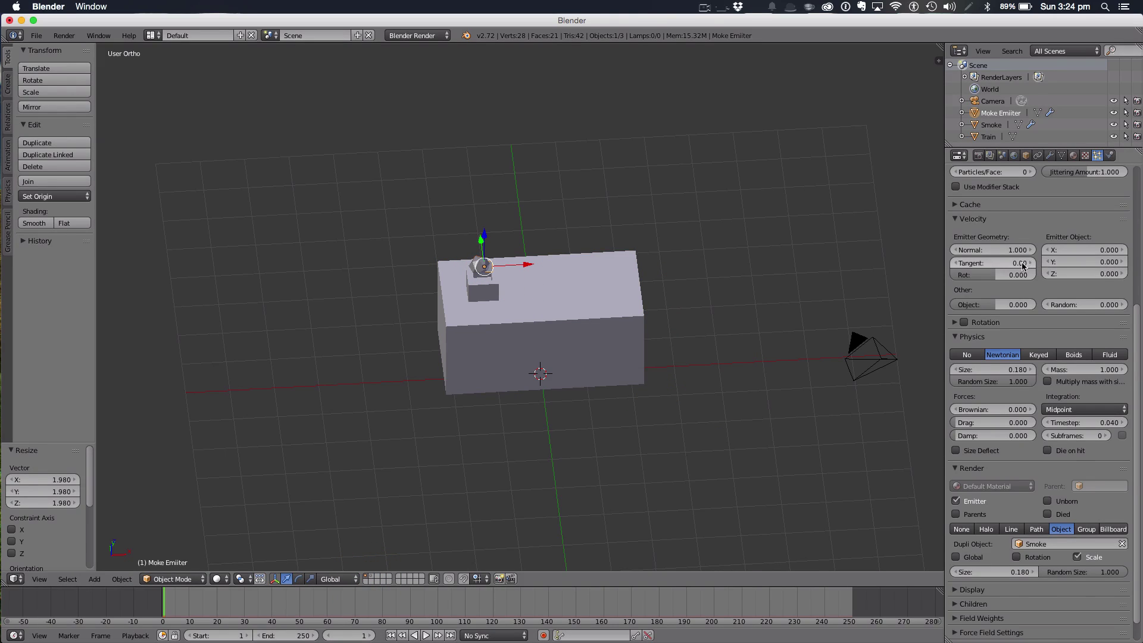
scroll(1023, 266, "up", 7)
scroll(1019, 239, "up", 2)
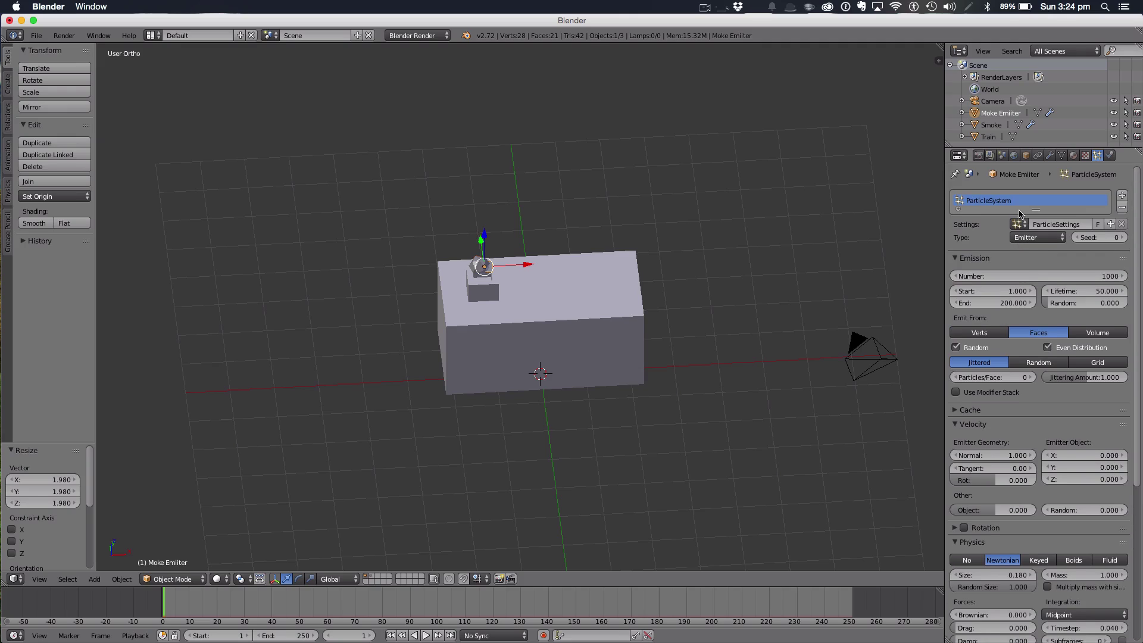
Preview the smoke at frame 85 from low side and tilted top-down views
left_click(1005, 155)
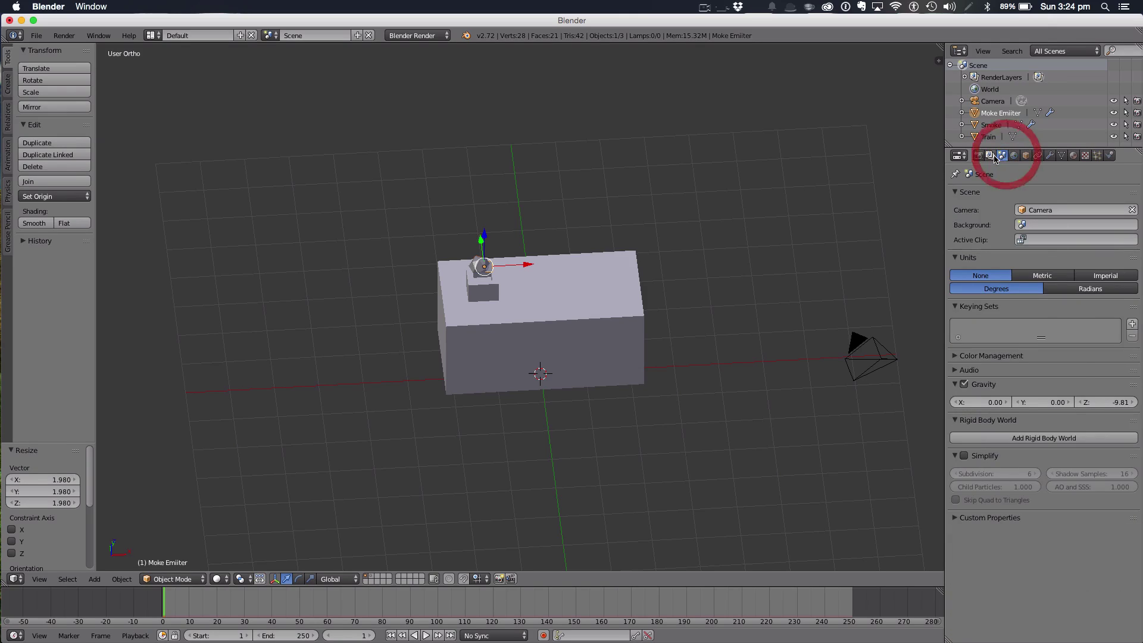
left_click(991, 156)
left_click(1003, 156)
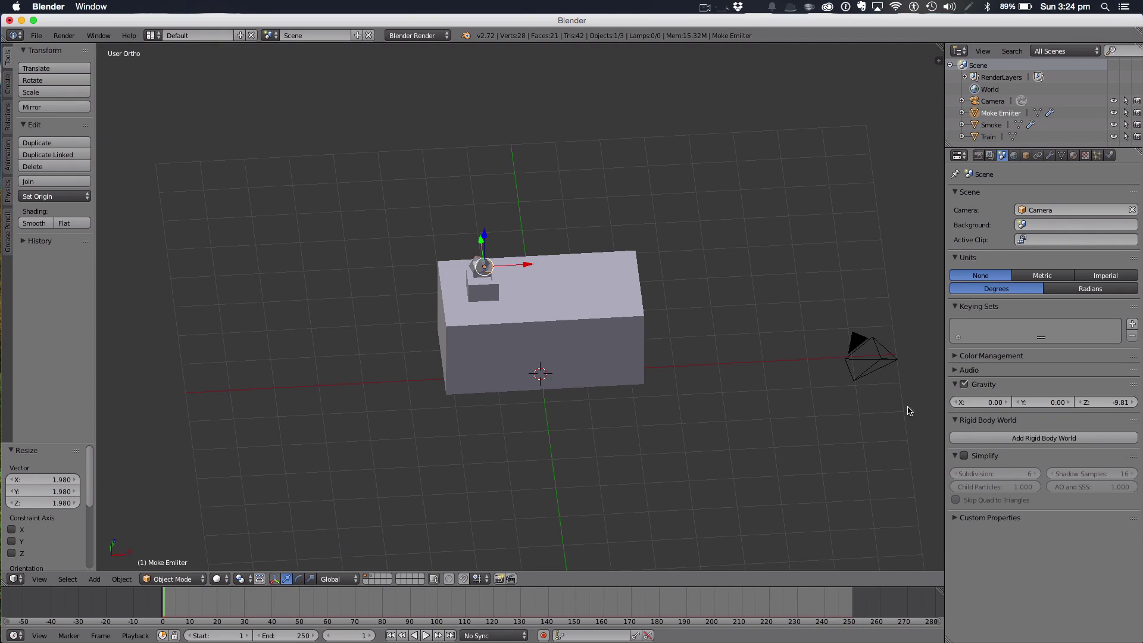
middle_click_drag(905, 408, 710, 325)
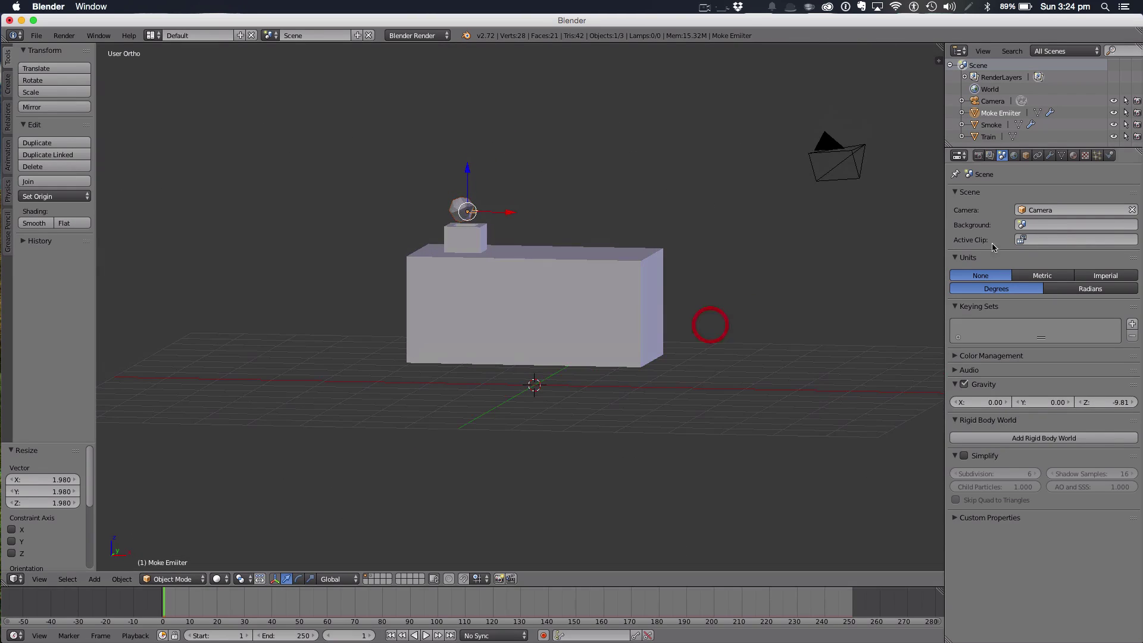
left_click(1097, 156)
left_click_drag(364, 613, 271, 622)
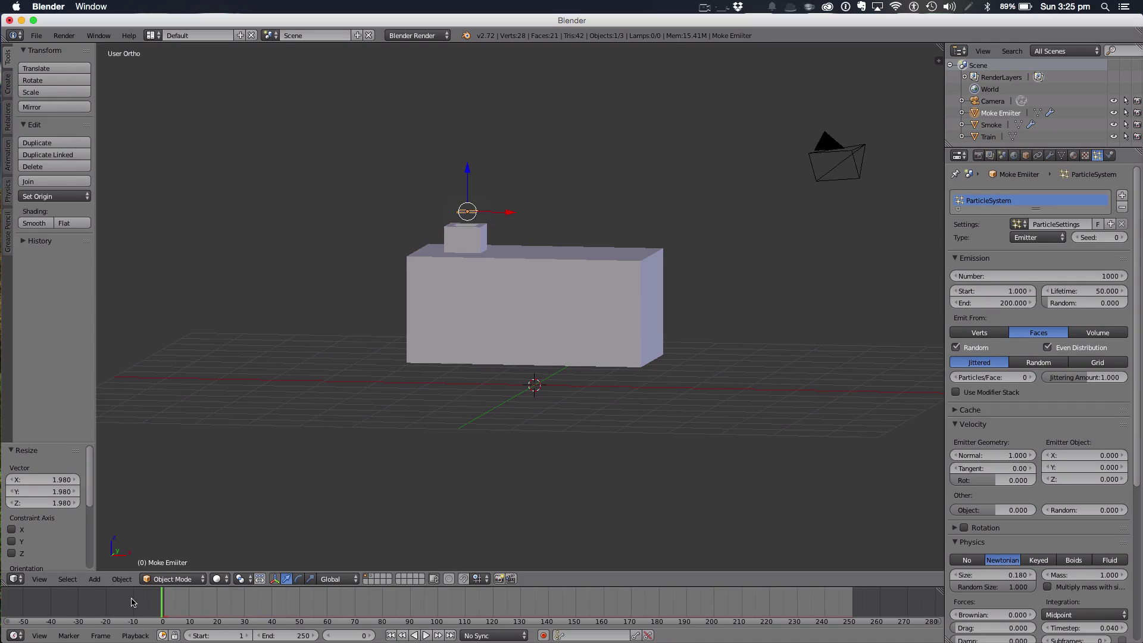
middle_click_drag(365, 582, 513, 337)
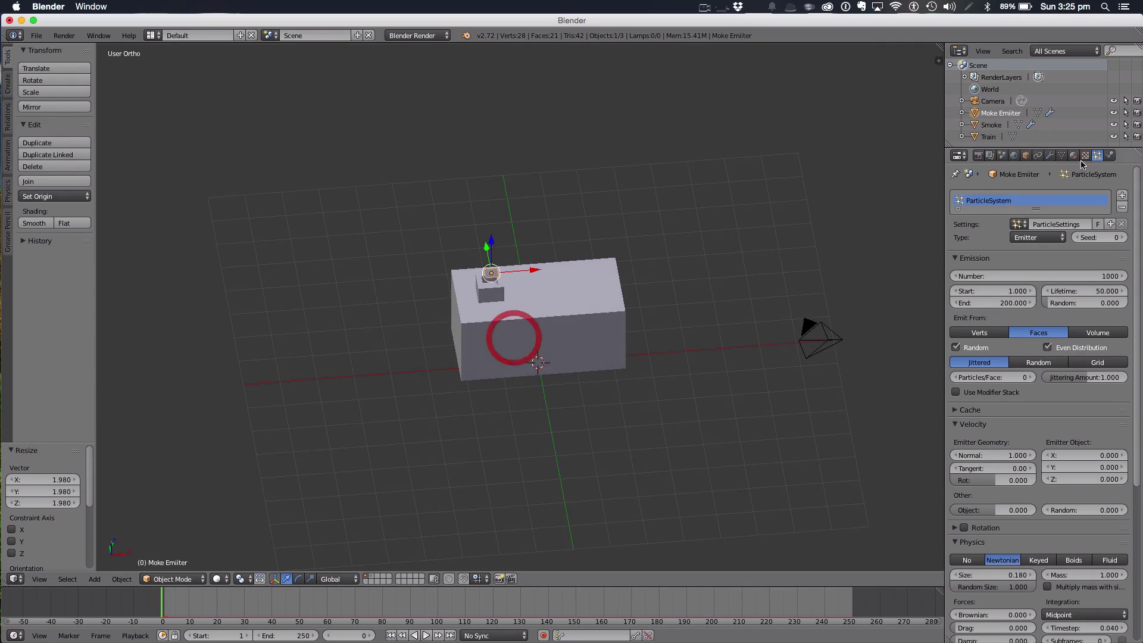
Set the scene gravity Z to 10 and return to the particle settings
left_click(1003, 155)
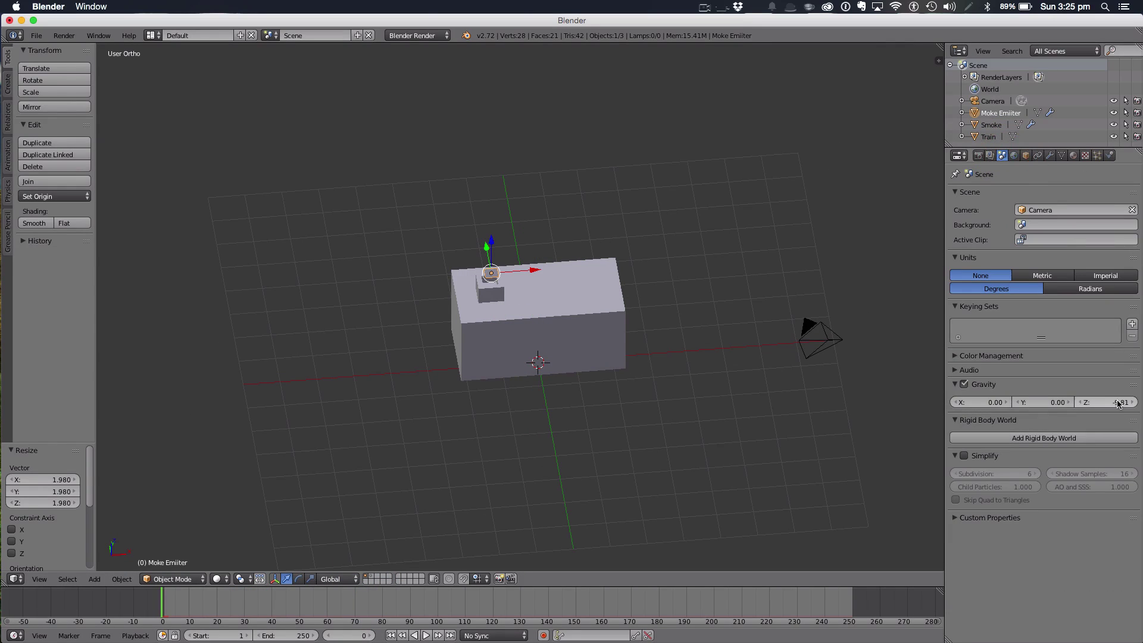
type("10")
key("Return")
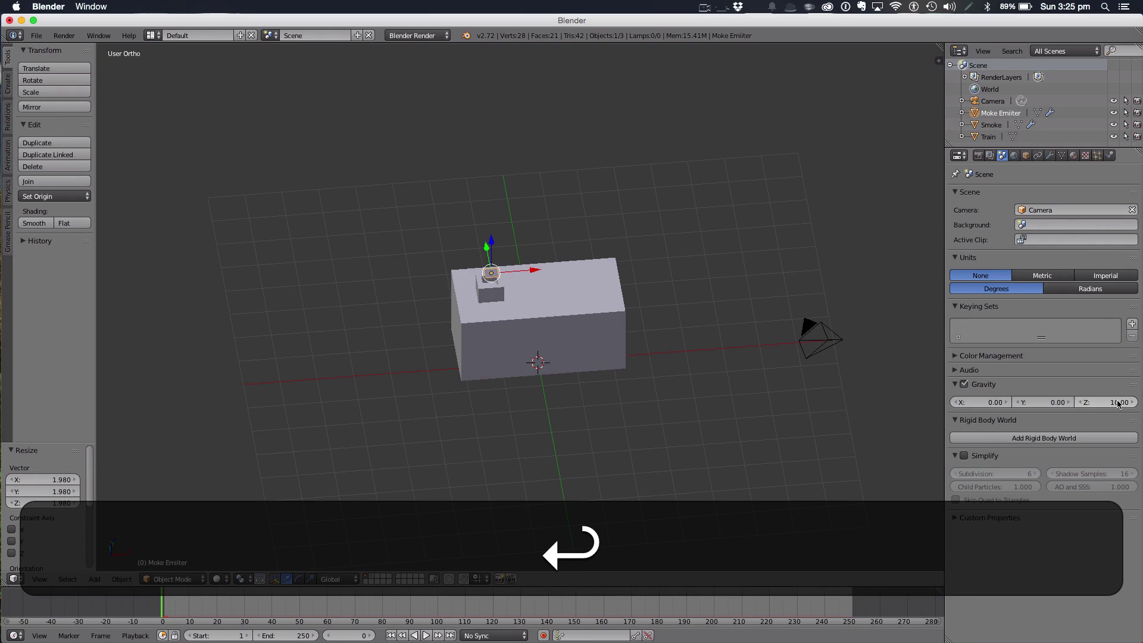
left_click(1098, 155)
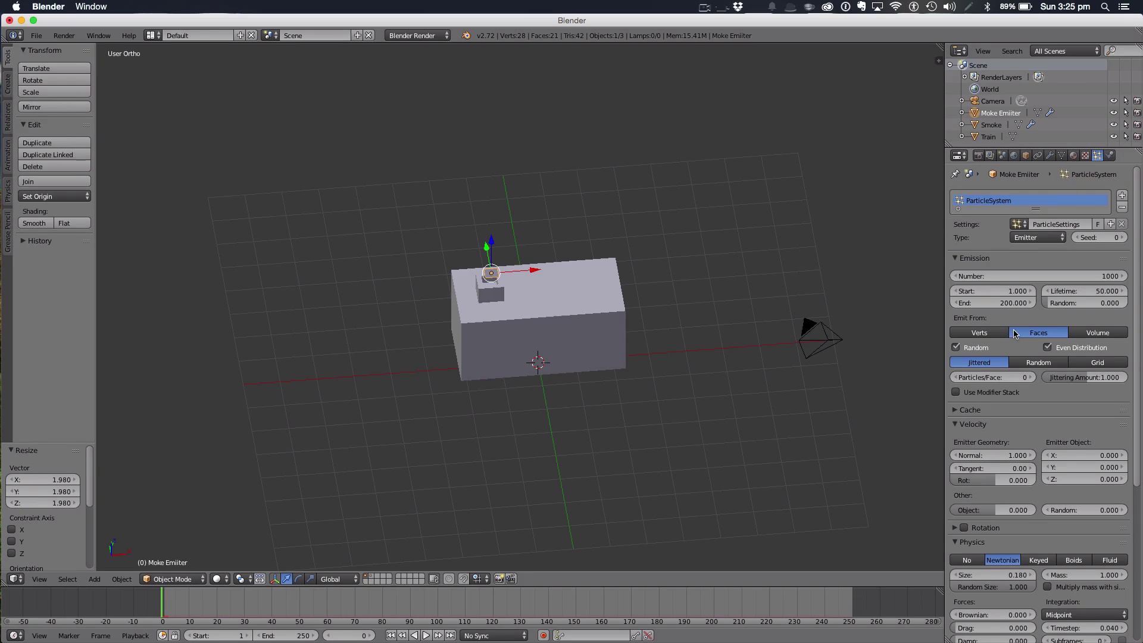
Preview the rising smoke and raise the particle damping to 0.257
left_click(427, 636)
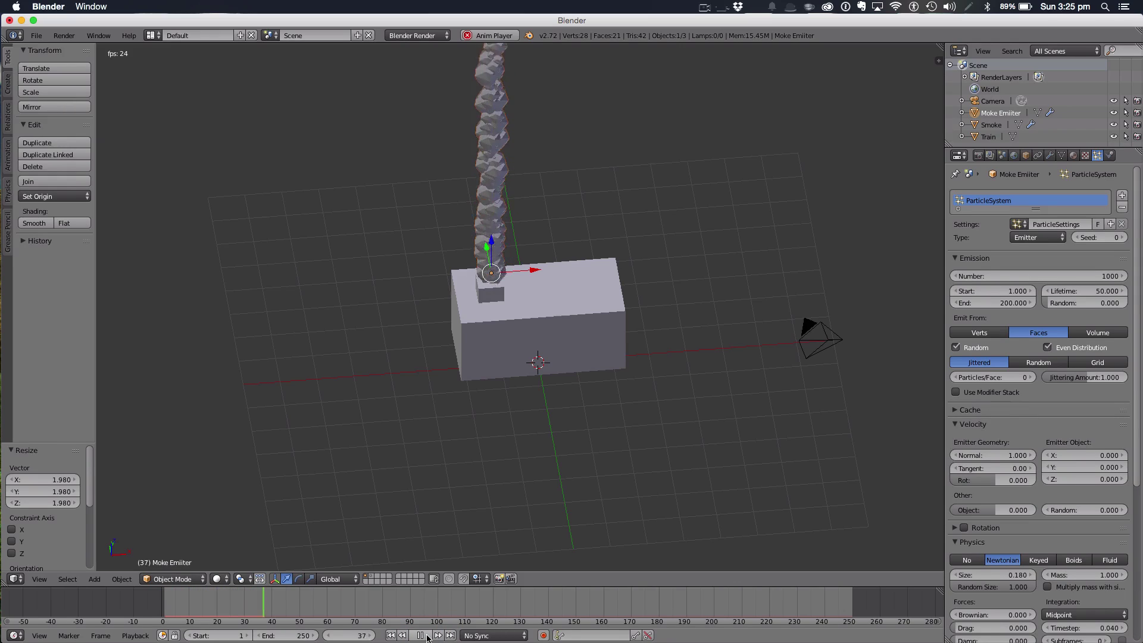
left_click(421, 635)
scroll(1035, 454, "down", 6)
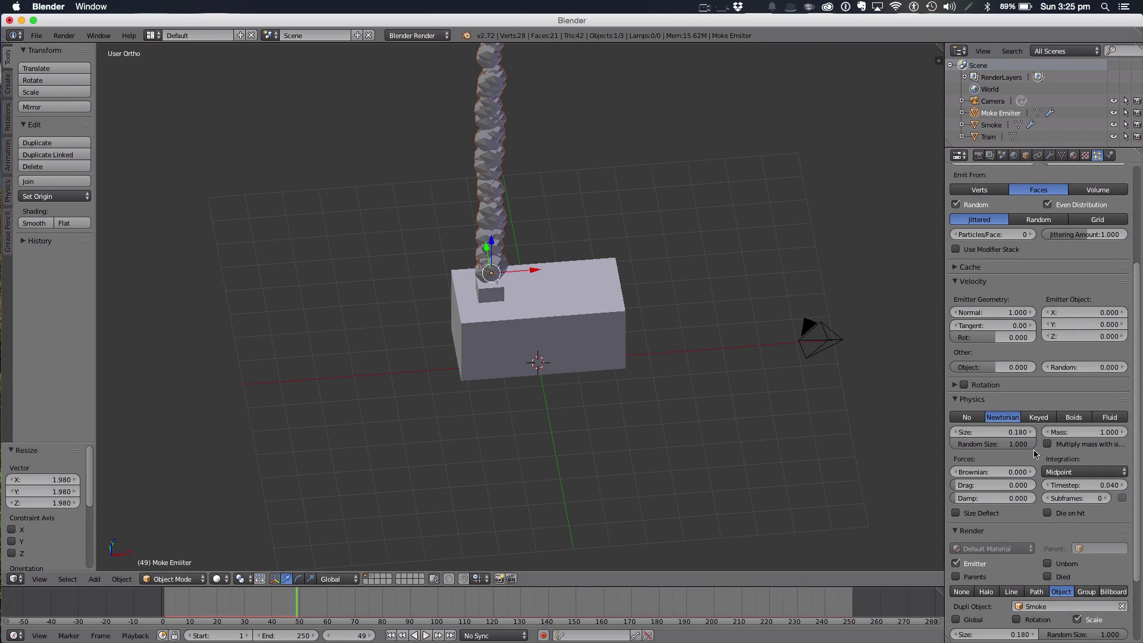
scroll(681, 459, "down", 3)
middle_click_drag(712, 420, 725, 386)
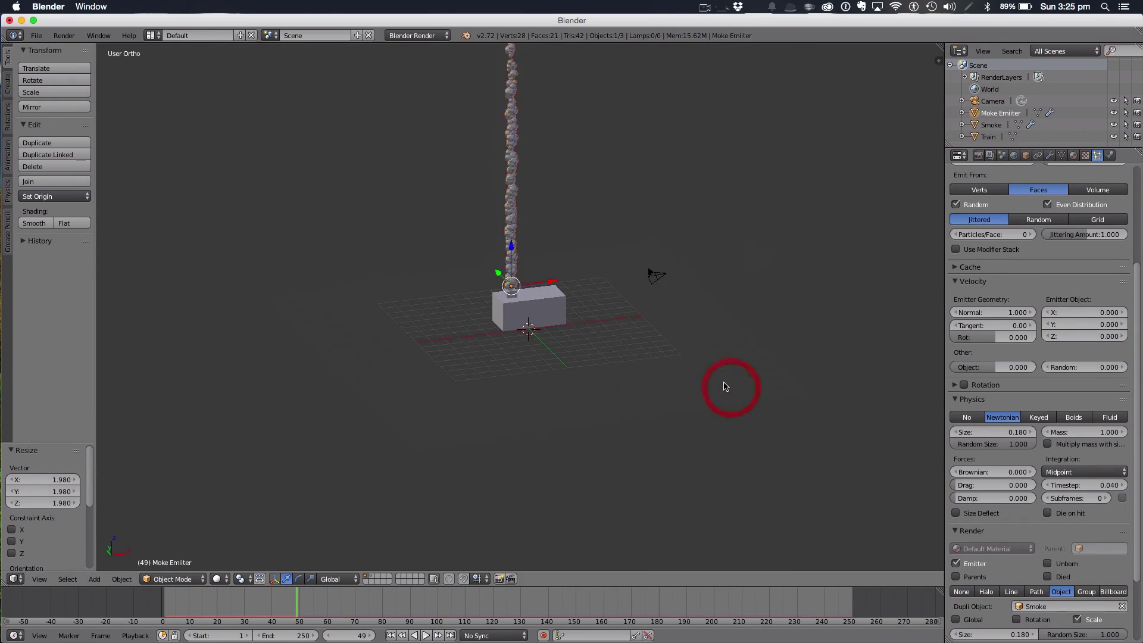
scroll(724, 386, "down", 2)
scroll(725, 386, "up", 7)
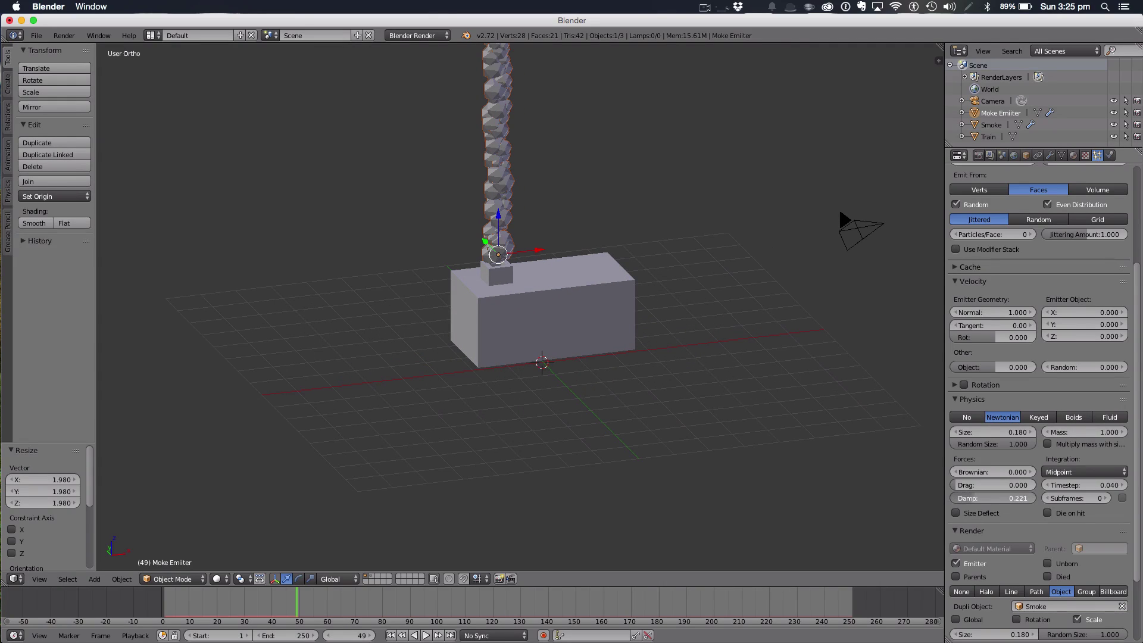
left_click_drag(993, 497, 1012, 498)
Replay the animation and add particle drag of 0.162 while orbiting the view
left_click(428, 634)
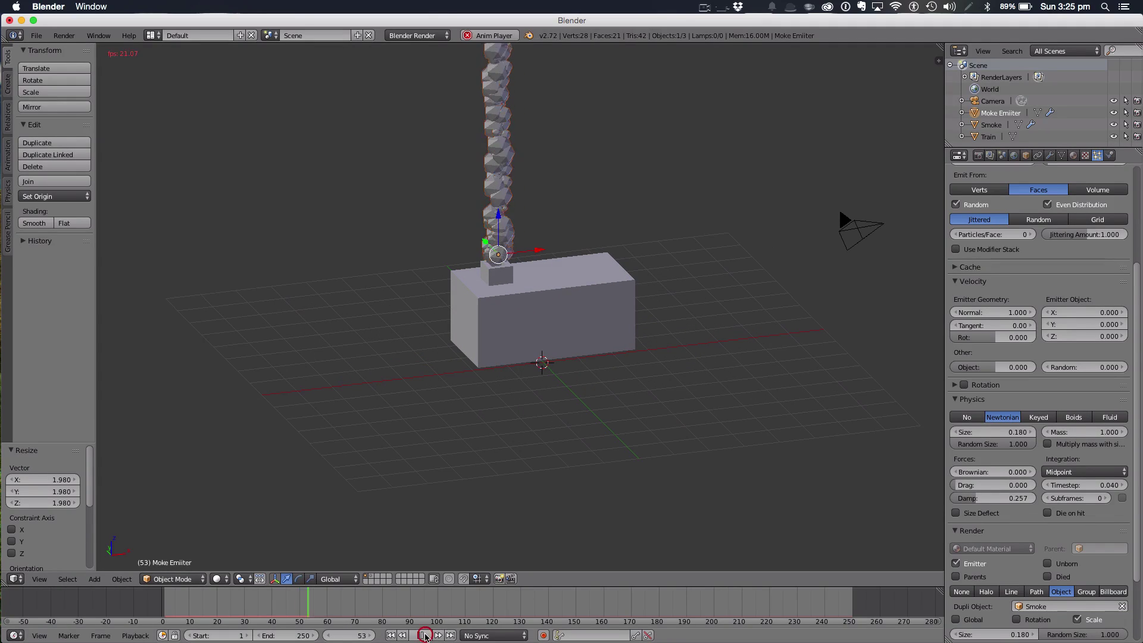
scroll(668, 427, "down", 2)
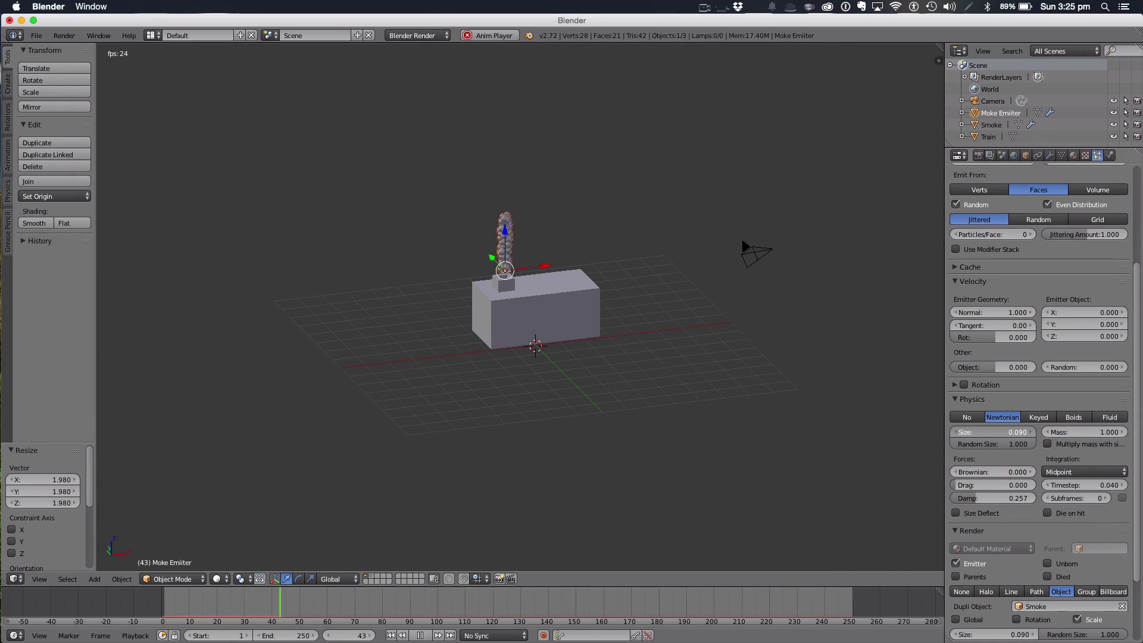
middle_click_drag(832, 421, 881, 398)
scroll(635, 391, "up", 5)
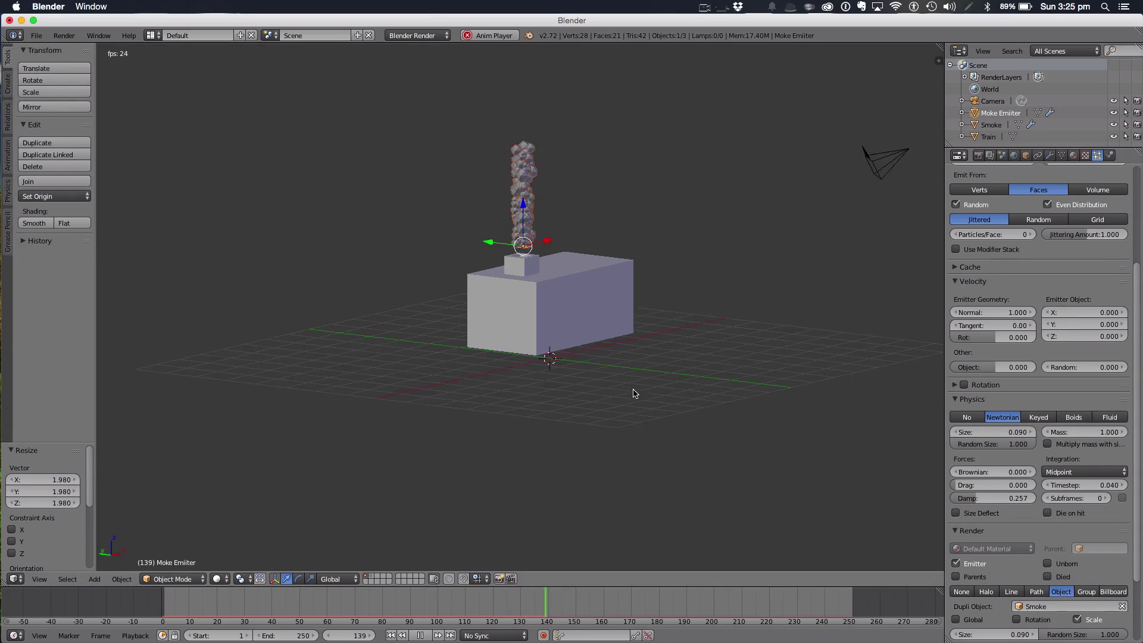
left_click_drag(993, 484, 1017, 484)
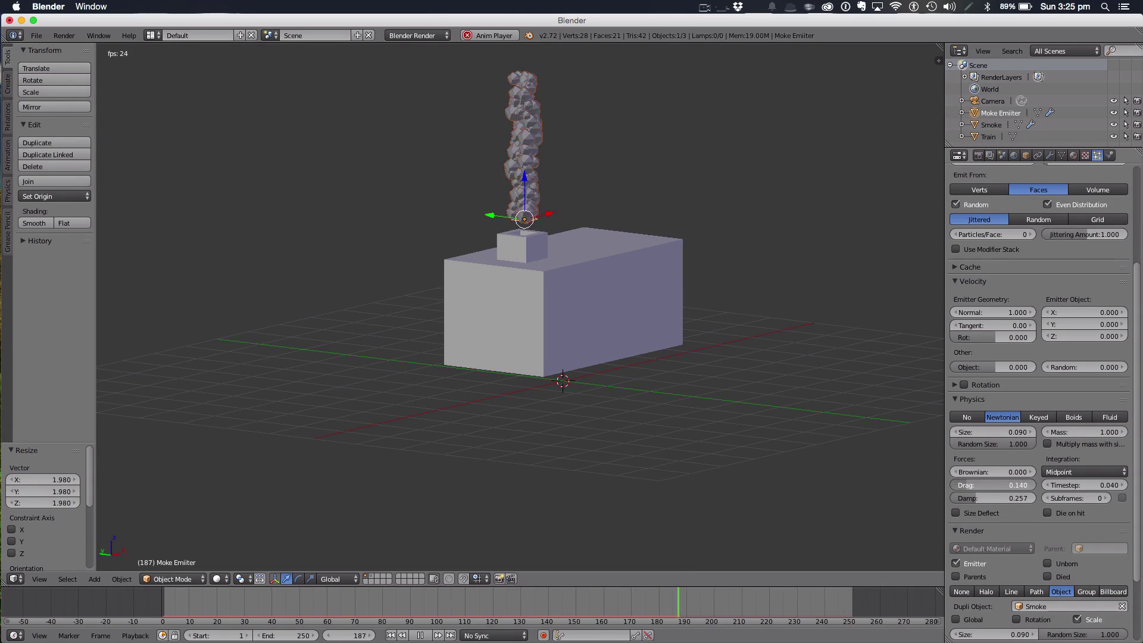
scroll(638, 303, "down", 5)
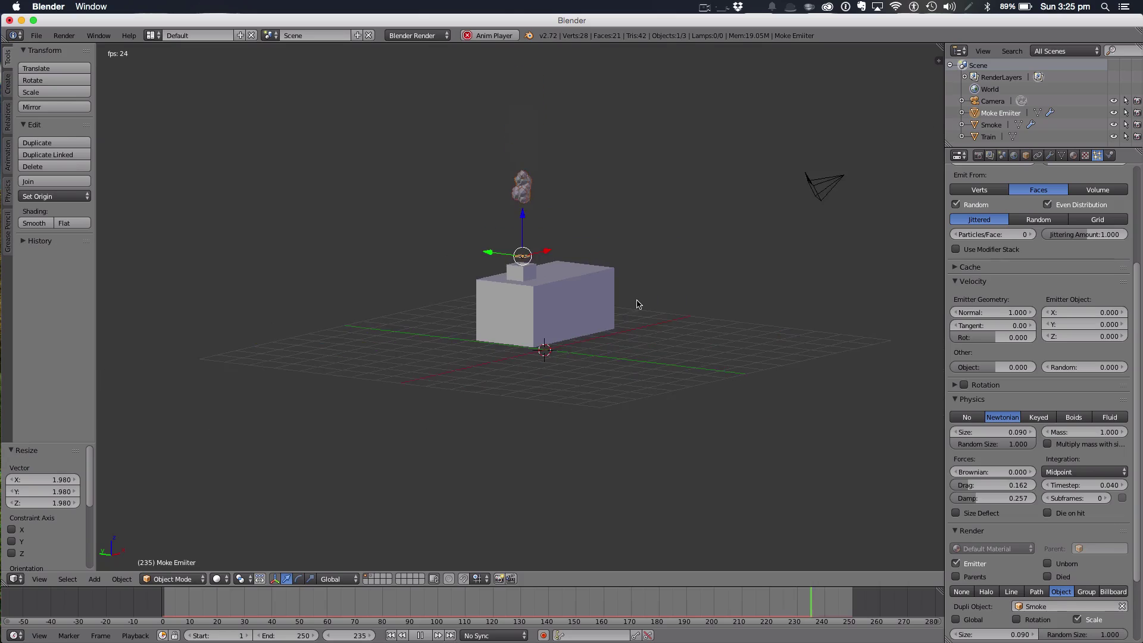
mouse_move(647, 309)
middle_mouse_down()
mouse_move(612, 306)
mouse_move(631, 307)
middle_mouse_up()
scroll(1016, 409, "down", 4)
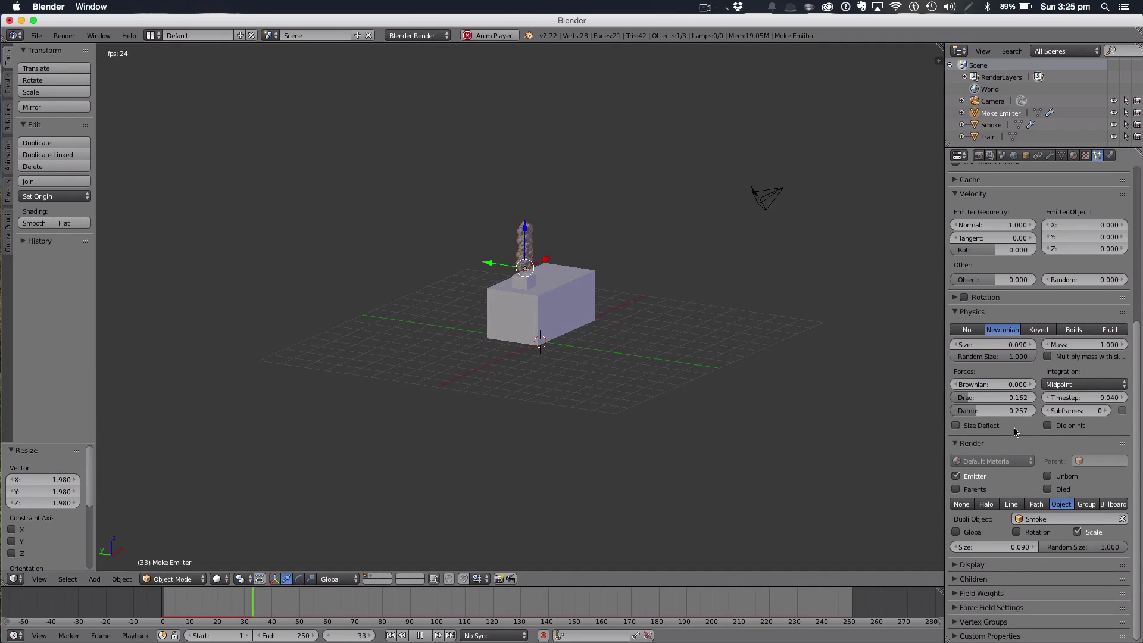
Set the smoke's random velocity to 1.310 with rotation enabled, and orbit around the plume
scroll(997, 506, "up", 5)
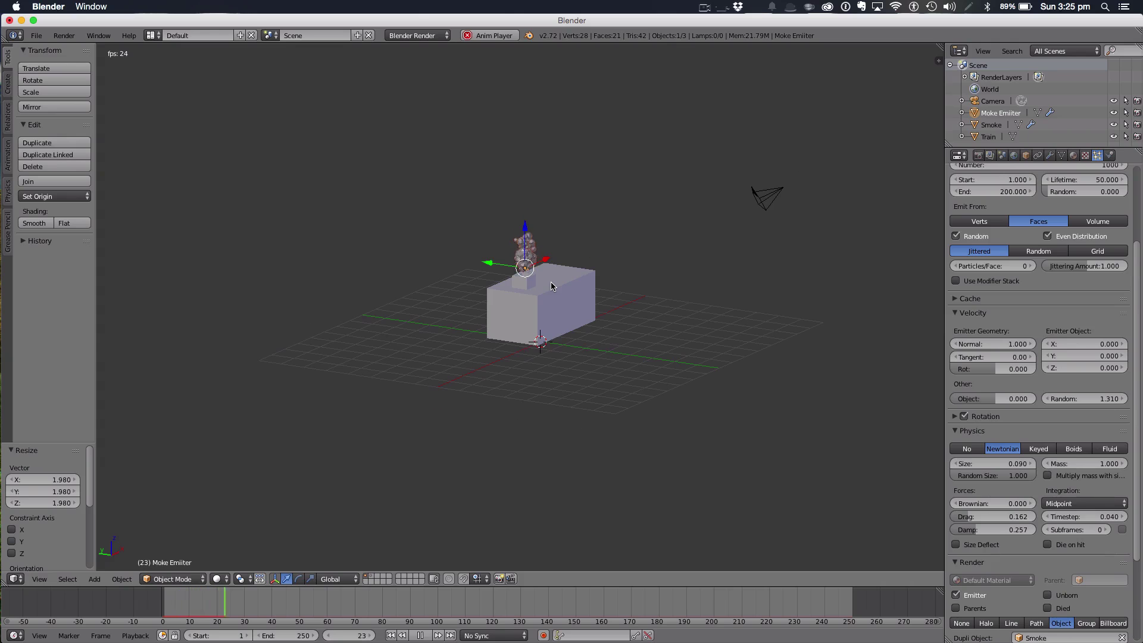
scroll(554, 285, "up", 4)
scroll(622, 275, "up", 1)
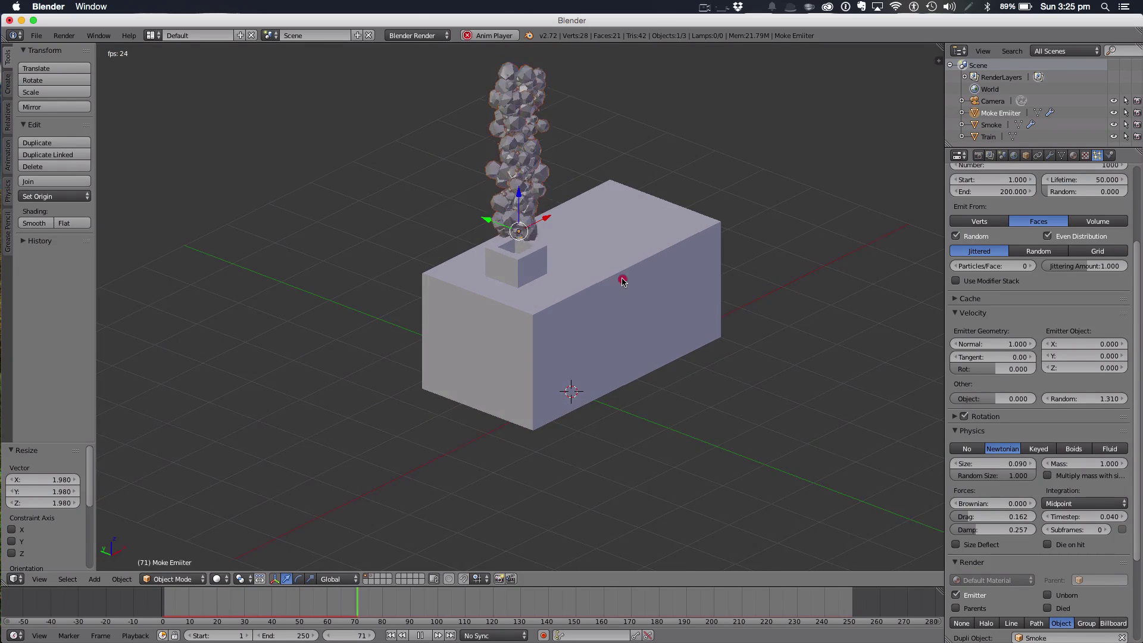
middle_click_drag(622, 281, 671, 268)
scroll(678, 209, "up", 3)
middle_click_drag(687, 158, 693, 173, "shift")
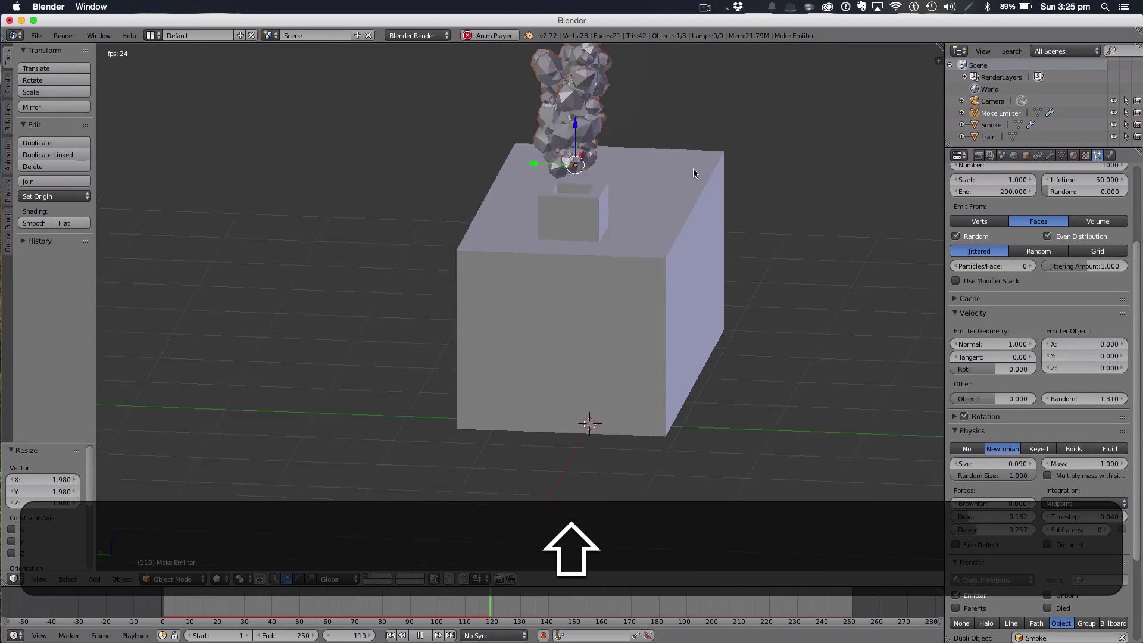
scroll(694, 176, "down", 2)
scroll(990, 357, "down", 5)
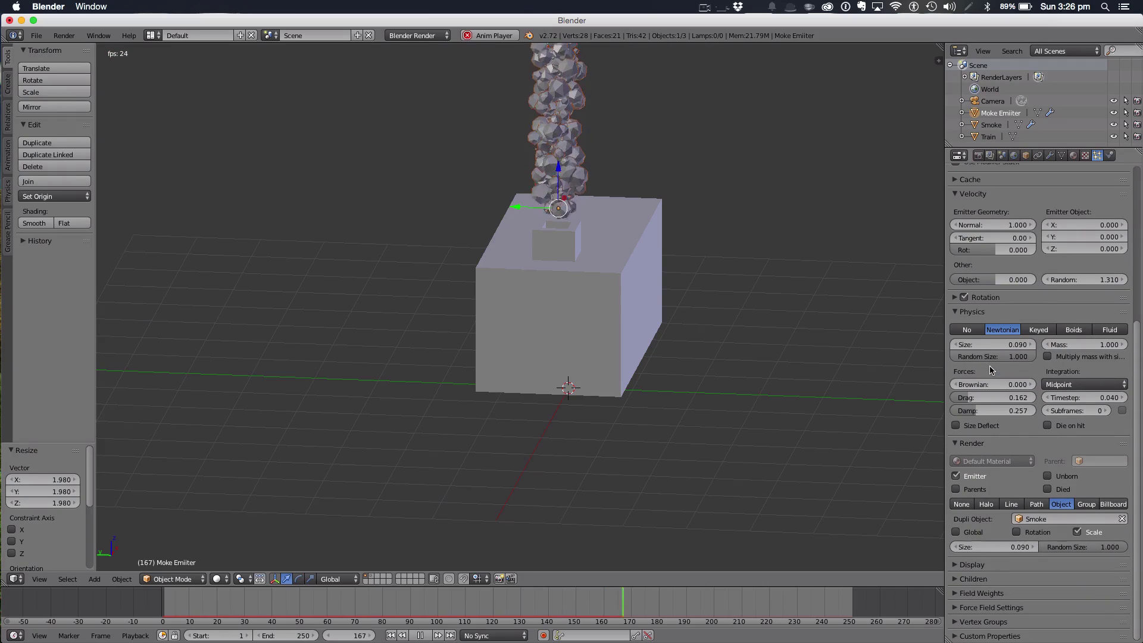
mouse_move(735, 640)
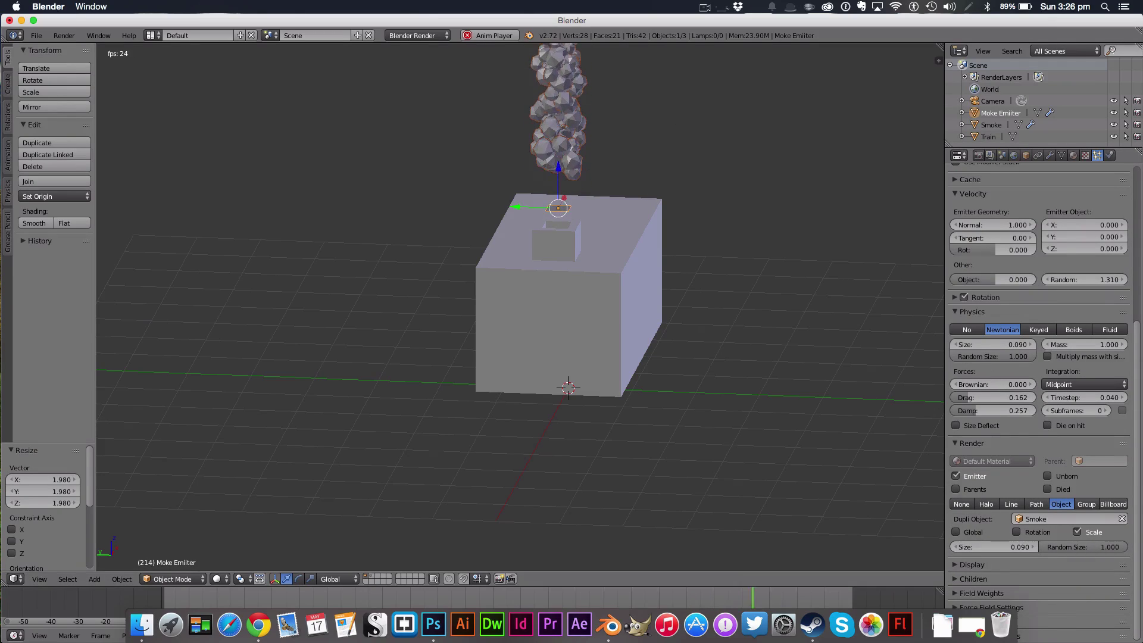
left_click(881, 20)
middle_click_drag(722, 176, 587, 196)
Move the smoke emitter along X, Y and Z down into the train's chimney
key("g")
key("x")
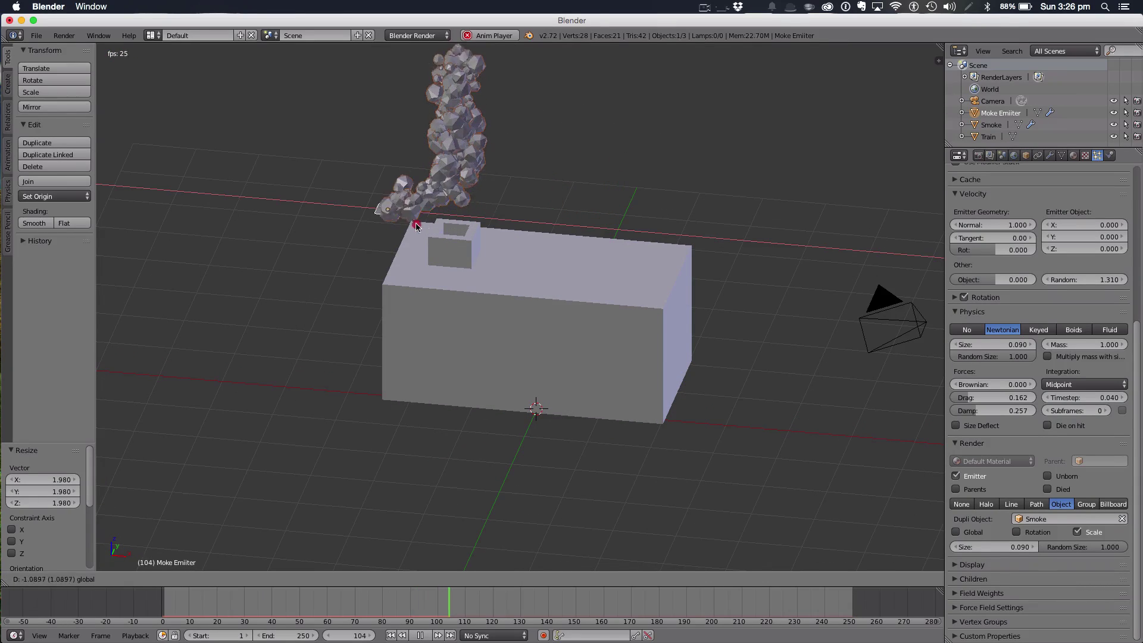
left_click(492, 244)
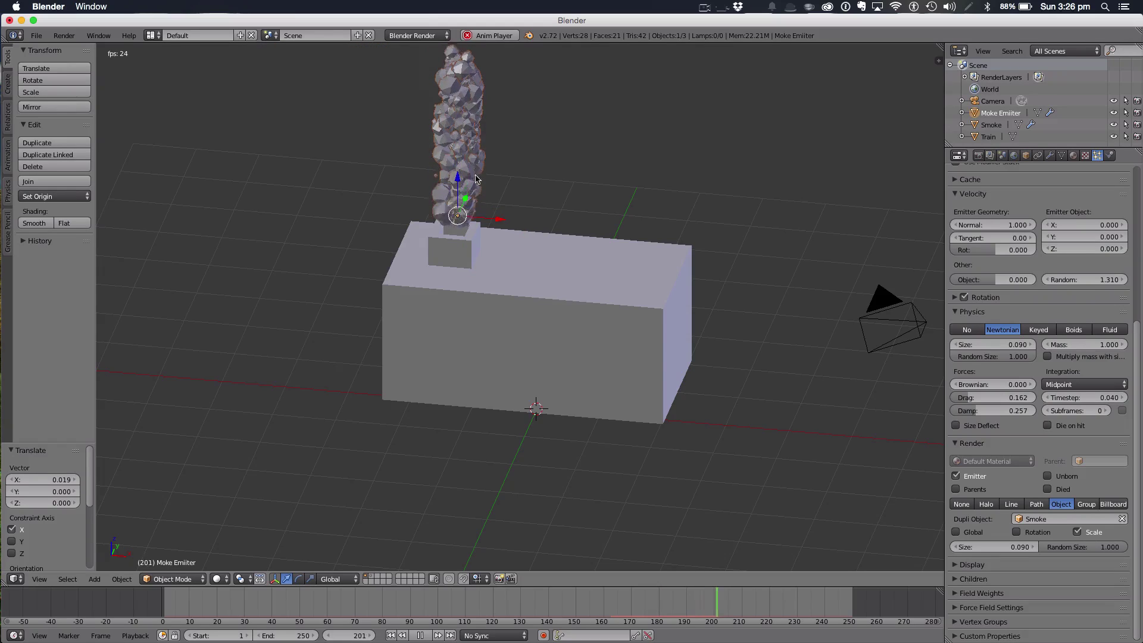
scroll(476, 179, "down", 5)
middle_click_drag(536, 197, 623, 138)
key("KP_7")
scroll(619, 143, "up", 4)
scroll(620, 143, "up", 2)
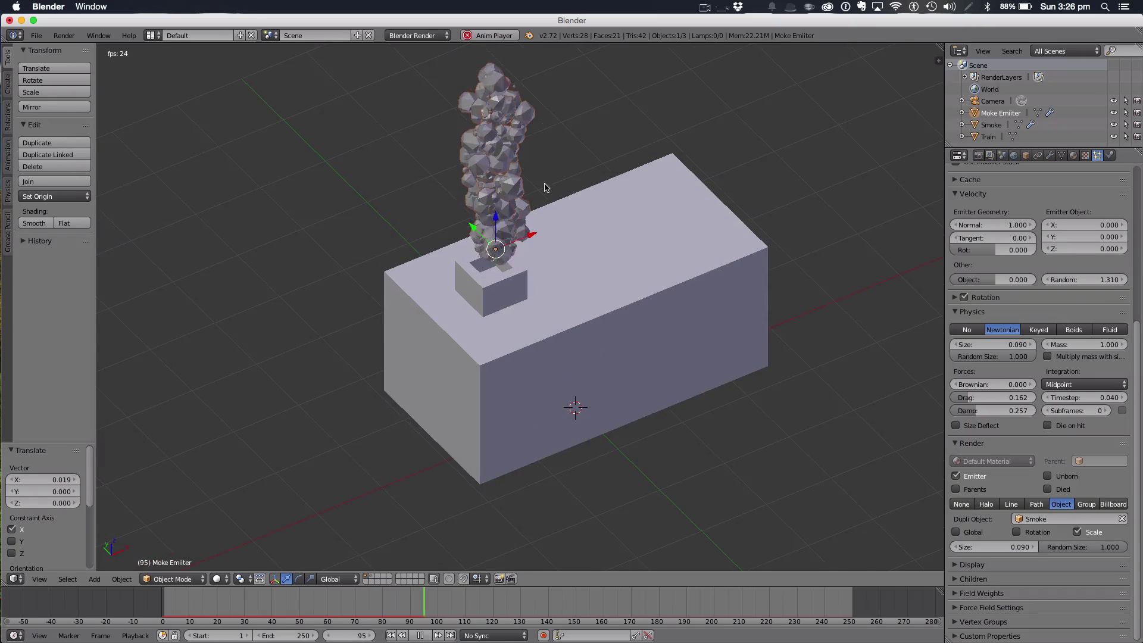
left_click_drag(470, 223, 494, 238)
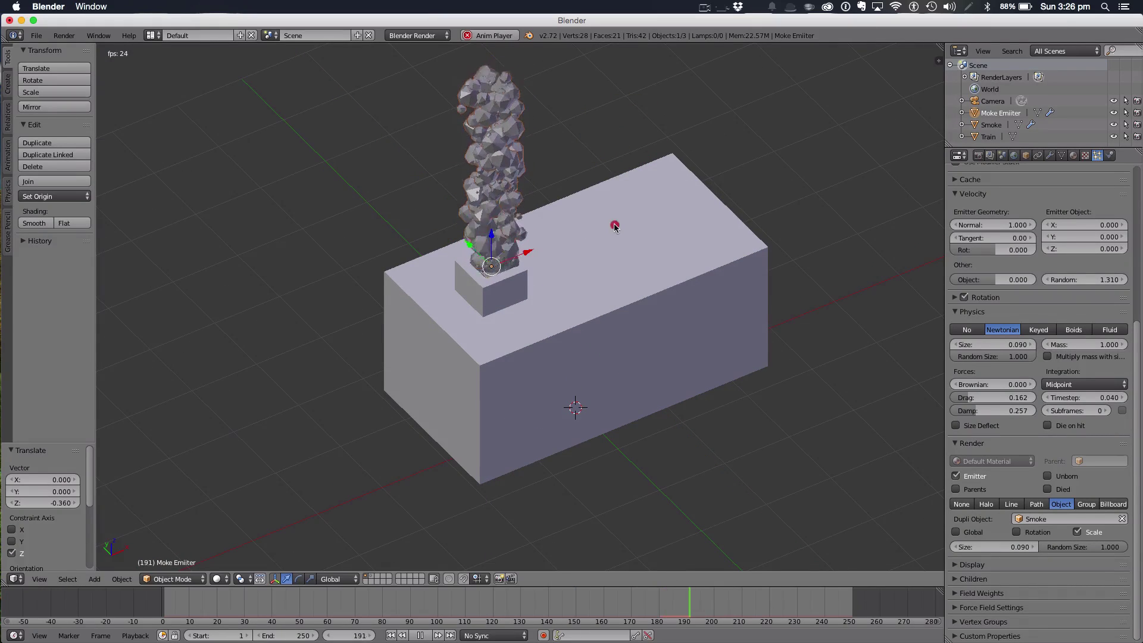
middle_click_drag(612, 224, 582, 238)
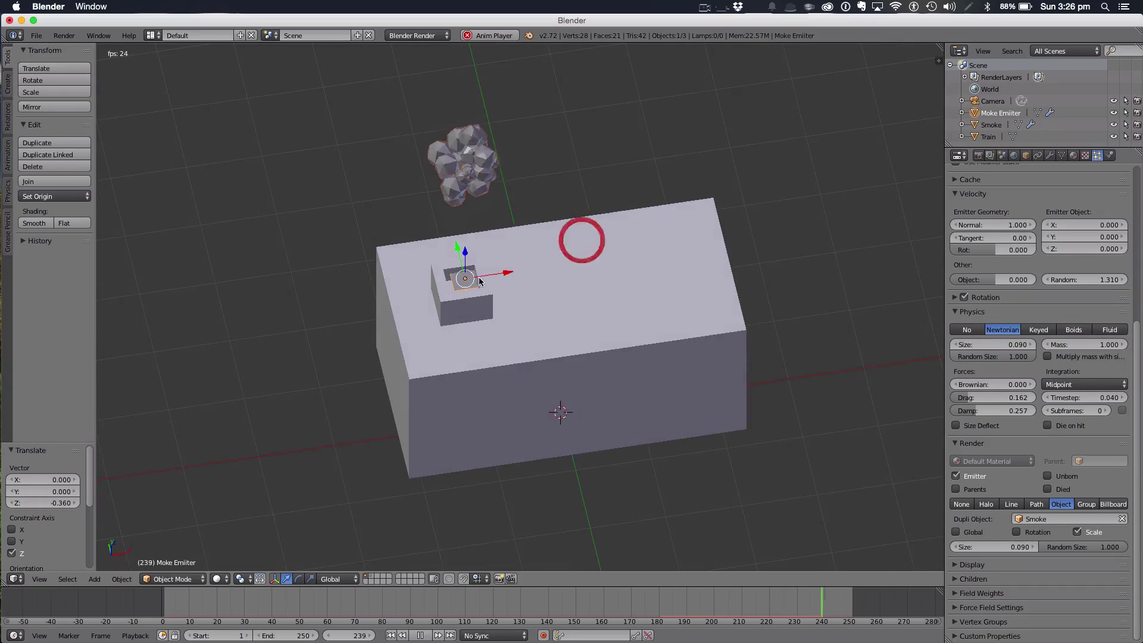
left_click_drag(507, 272, 452, 265)
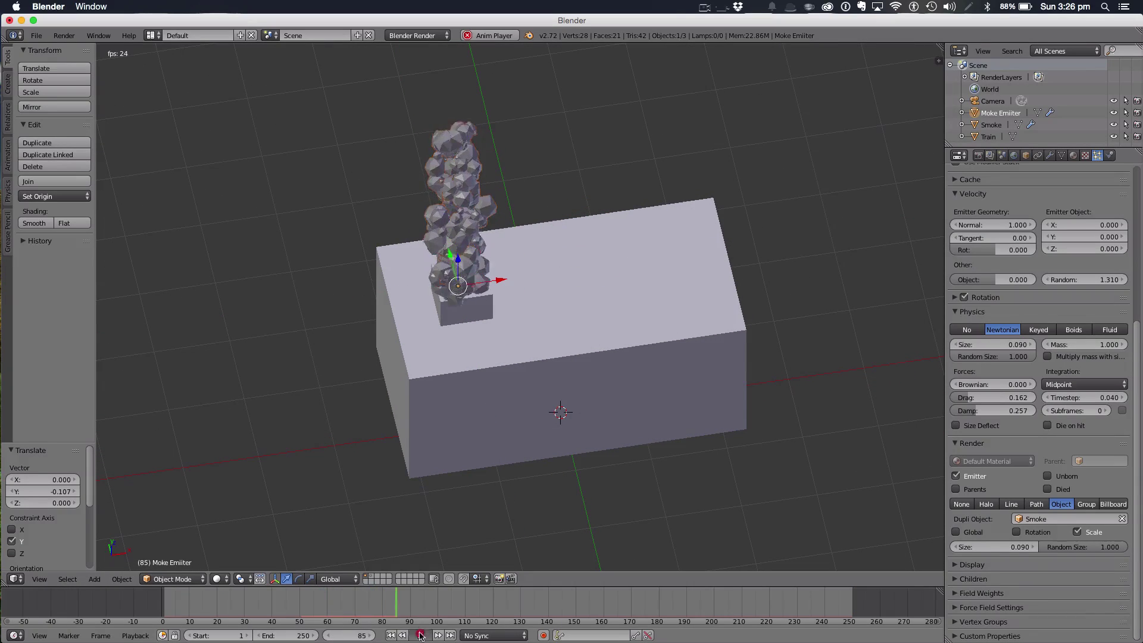
Stop playback at frame 0, nudge the emitter onto the chimney, and deselect everything
left_click(421, 635)
left_click(204, 593)
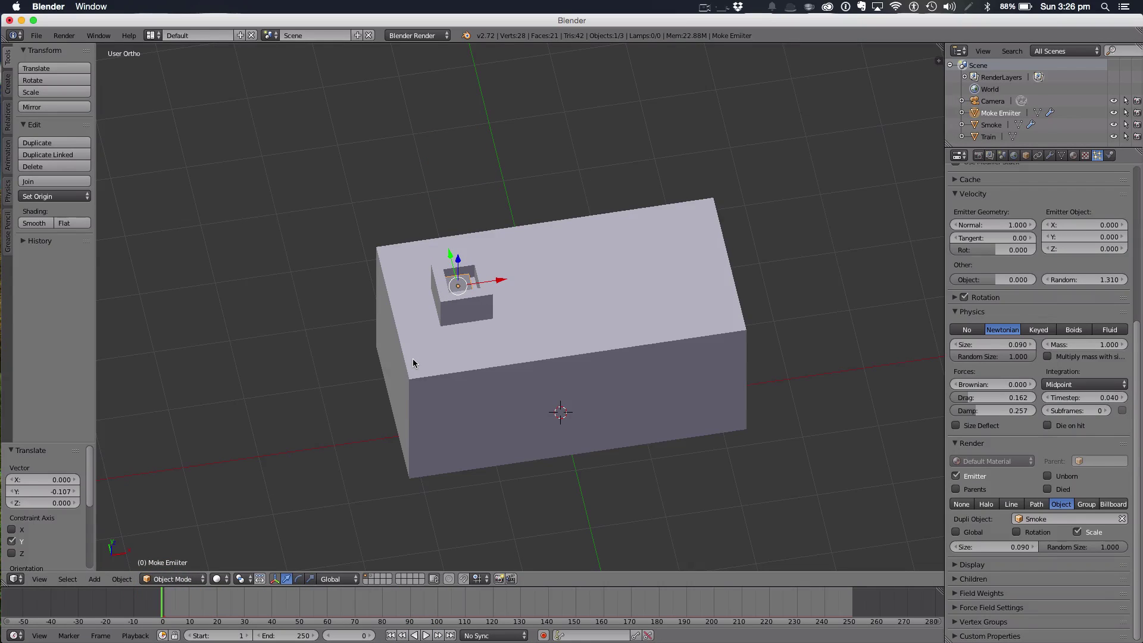
key("KP_7")
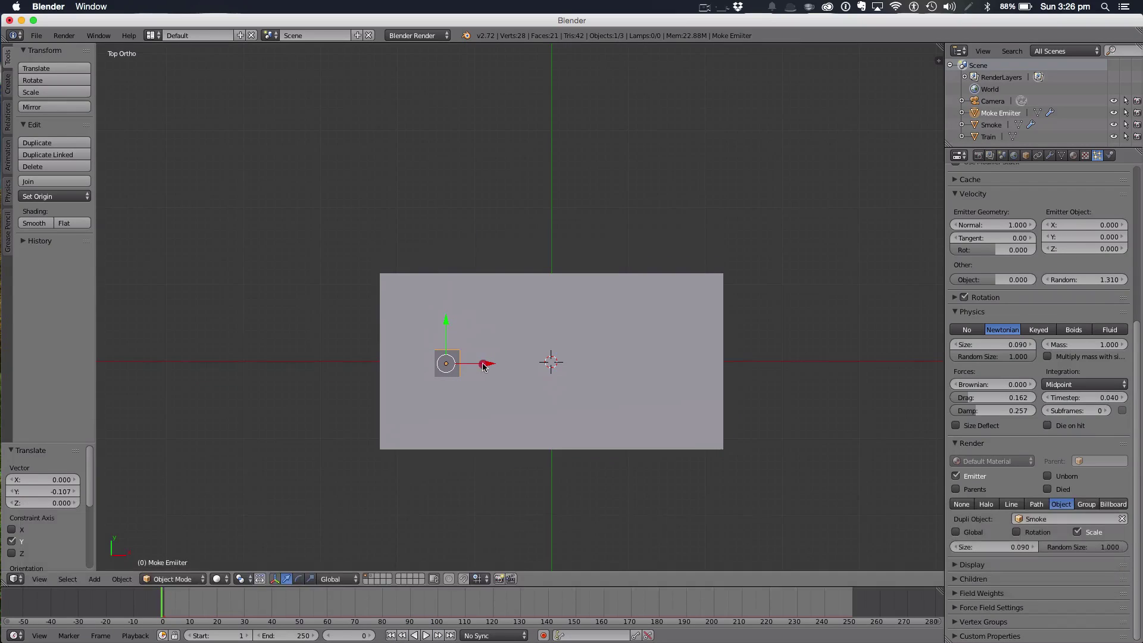
left_click_drag(484, 366, 487, 363)
middle_click_drag(487, 363, 489, 253)
key("a")
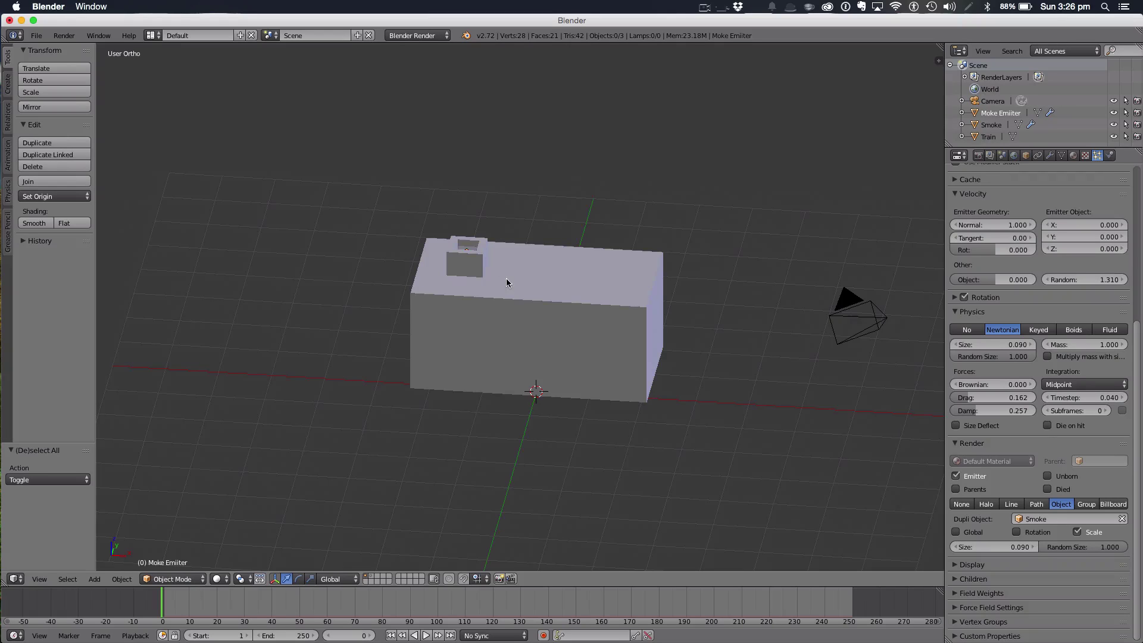
middle_click_drag(523, 317, 628, 304)
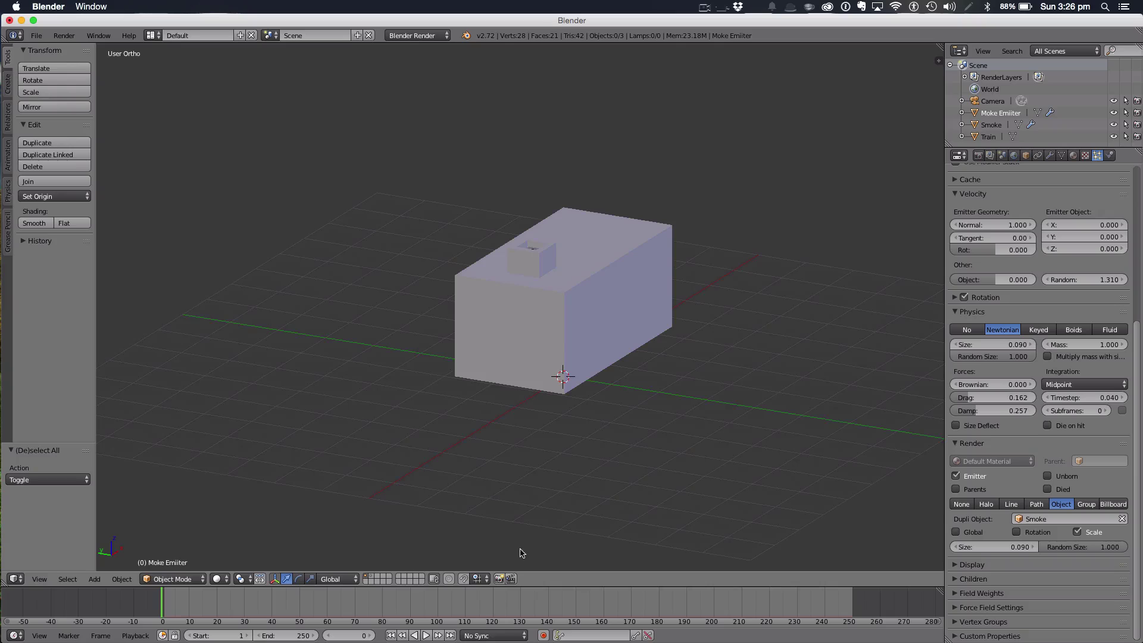
scroll(640, 406, "down", 2)
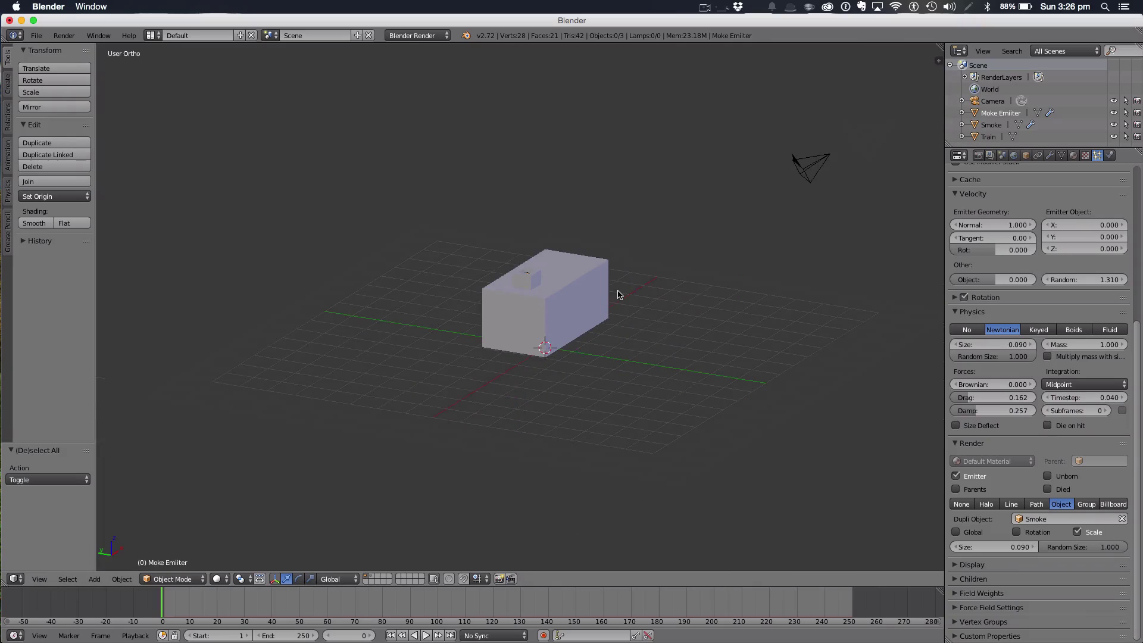
Add a plane at the origin and scale it up to 9.258 as the ground
key("shift+a")
mouse_move(595, 291)
left_click(658, 291)
key("s")
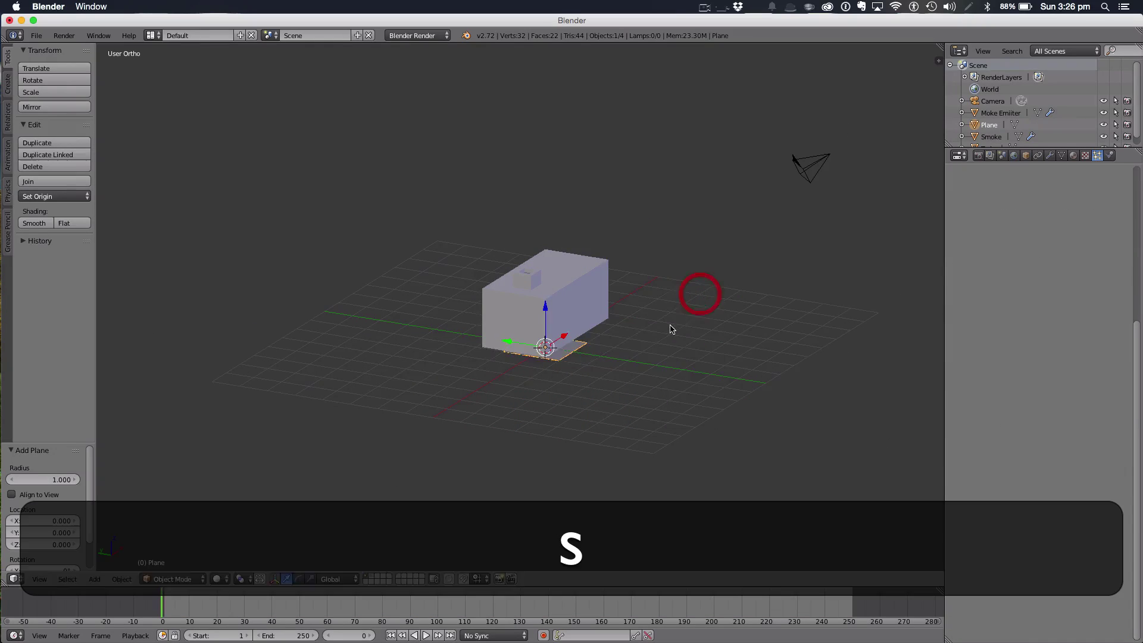
left_click(883, 412)
Add a Bezier circle of radius 1.000 at the origin
key("shift+a")
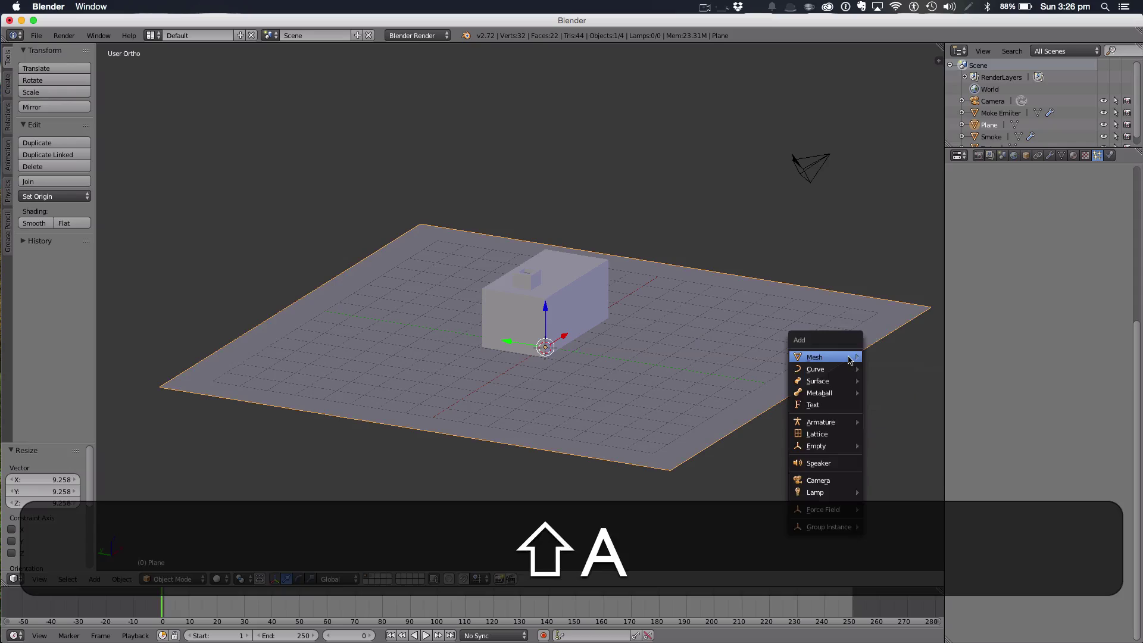
mouse_move(840, 372)
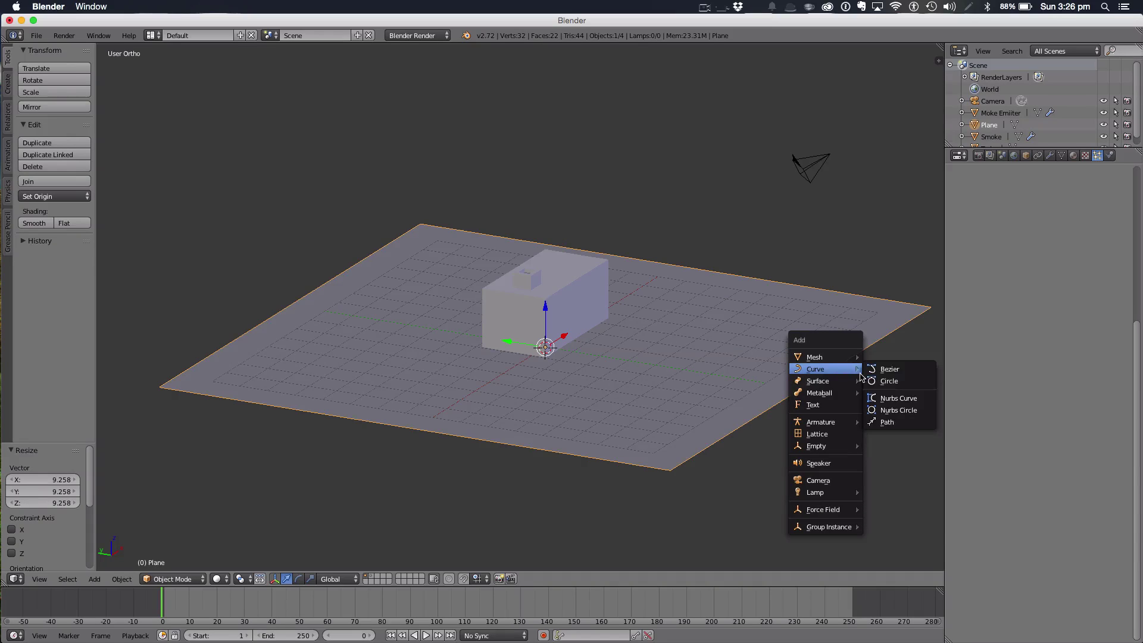
left_click(888, 382)
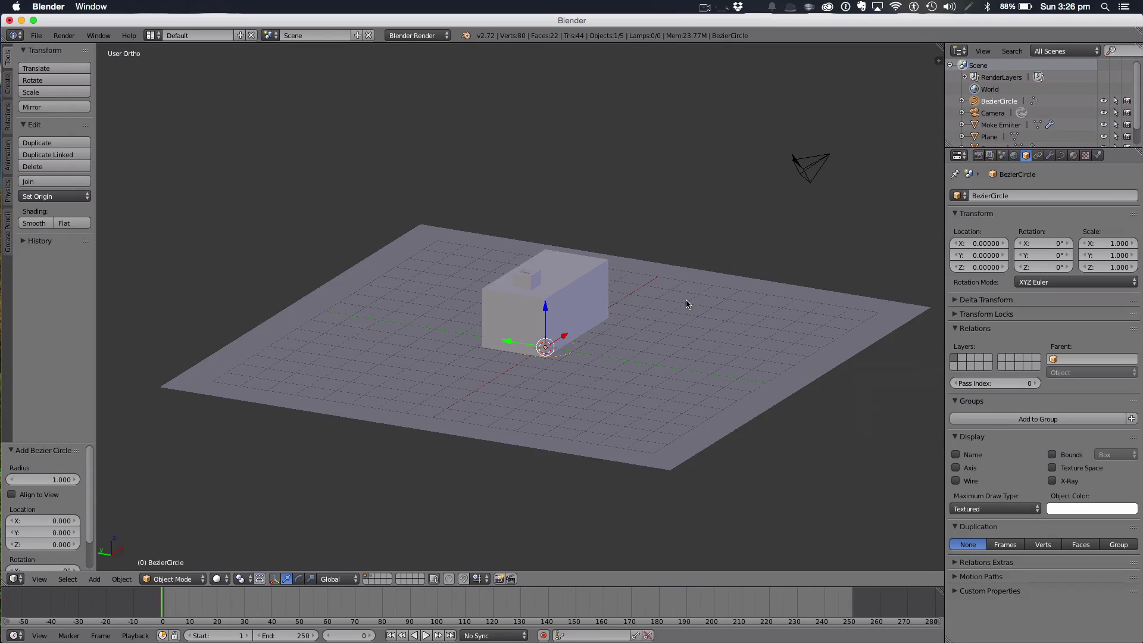
Hide the Train in the Outliner, keeping the ground plane visible
left_click(1104, 136)
scroll(1104, 132, "down", 2)
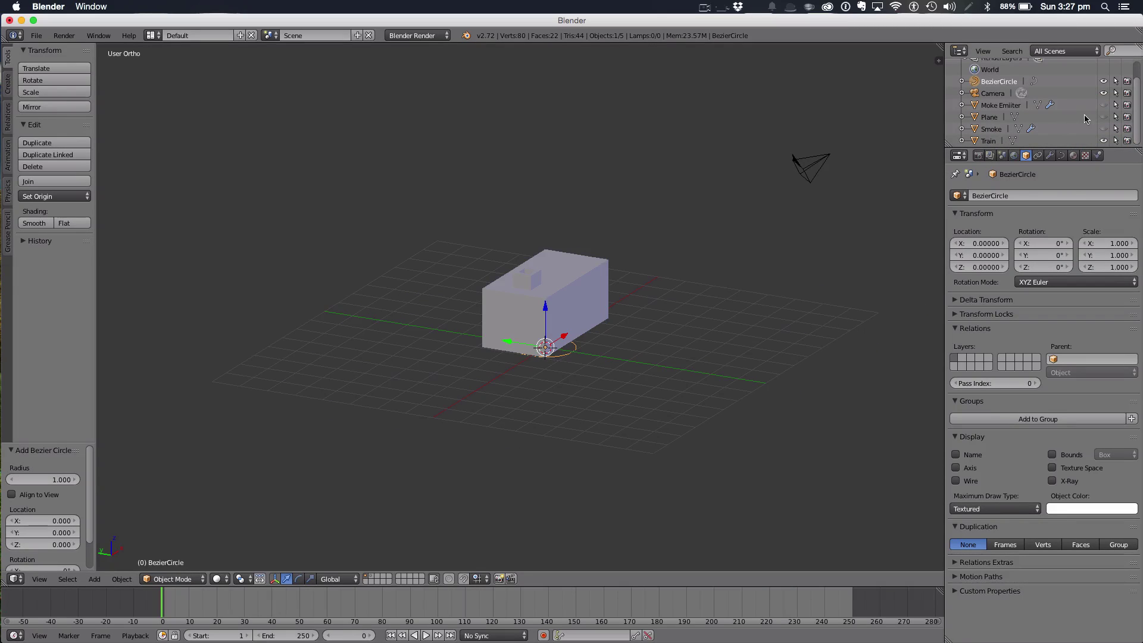
left_click(1104, 117)
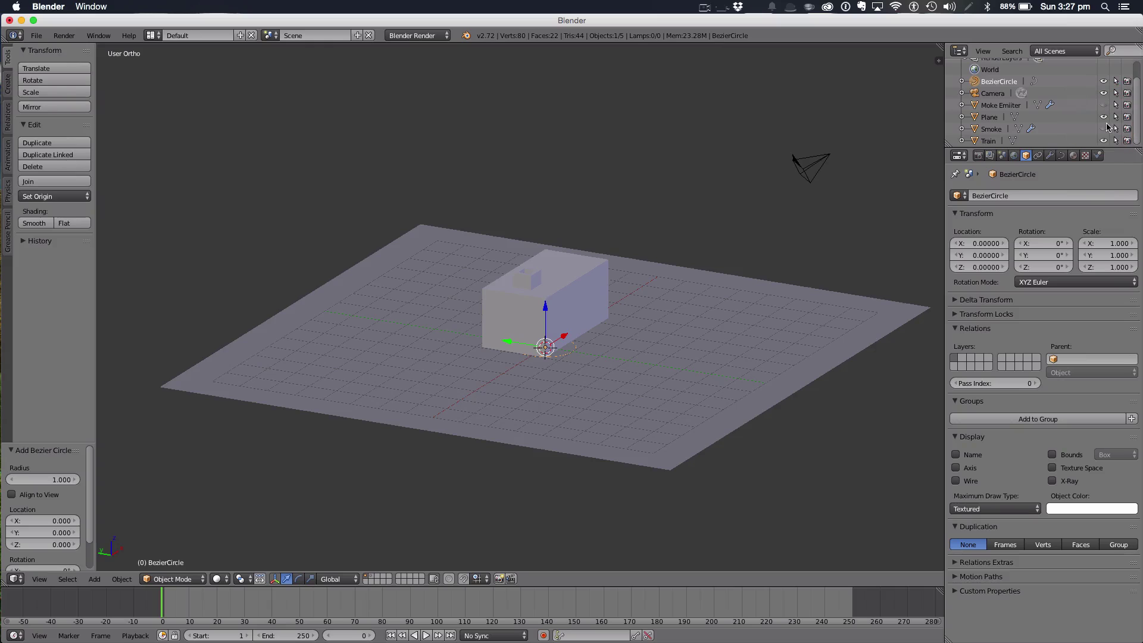
left_click(1104, 140)
scroll(510, 291, "up", 2)
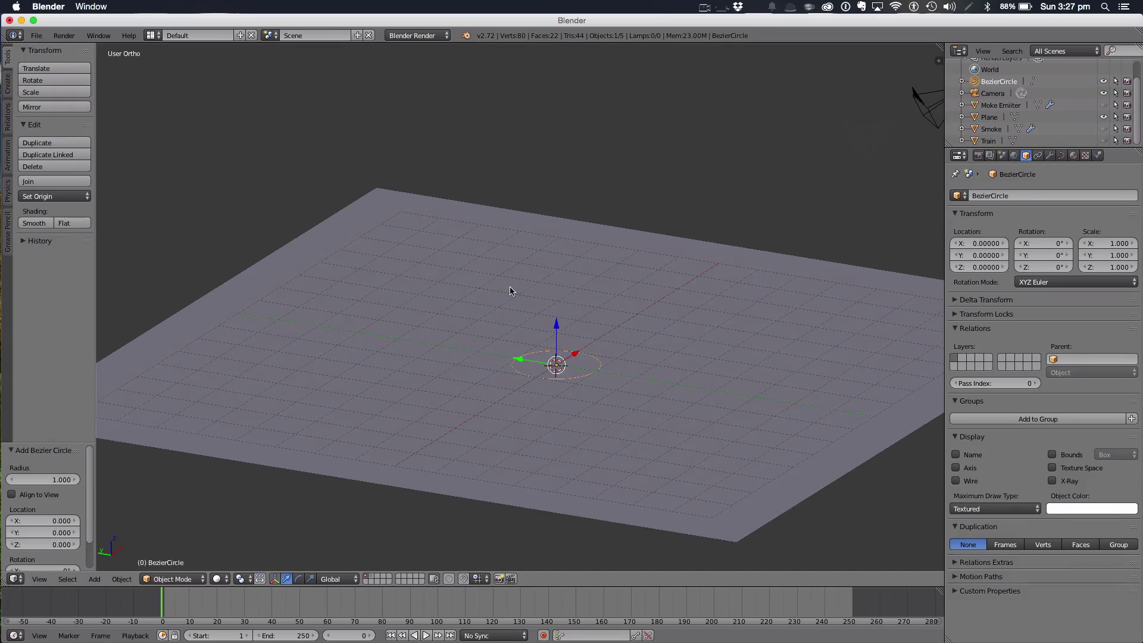
In top view, scale the Bezier circle up to 5.806
key("KP_7")
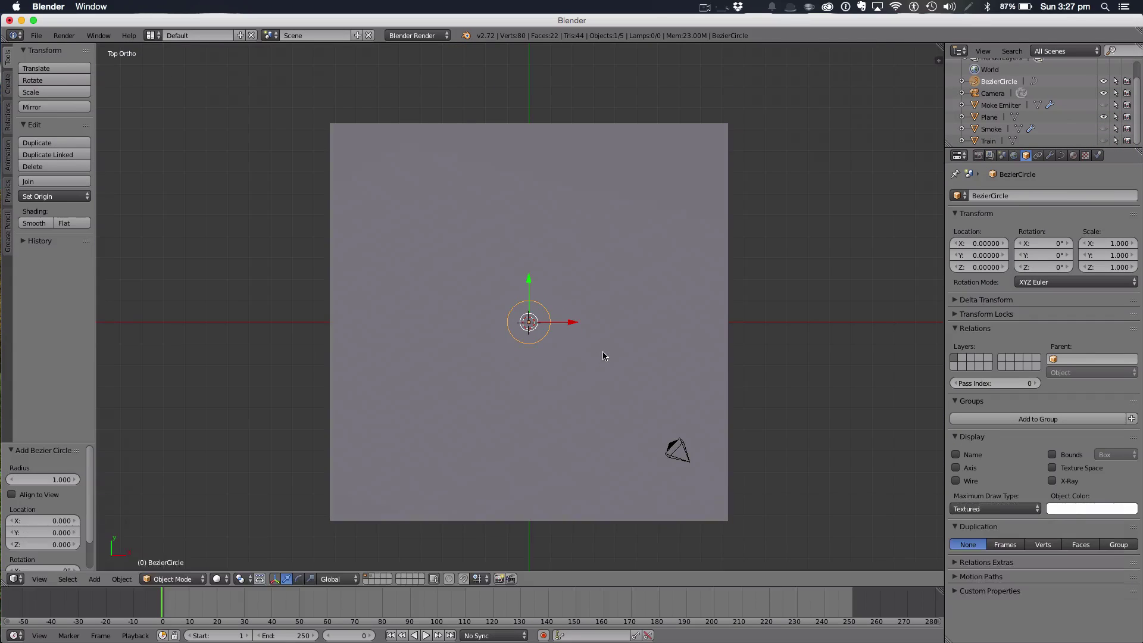
key("s")
left_click(976, 463)
Move the circle's top, right and left points to form a kidney-shaped track loop
key("Tab")
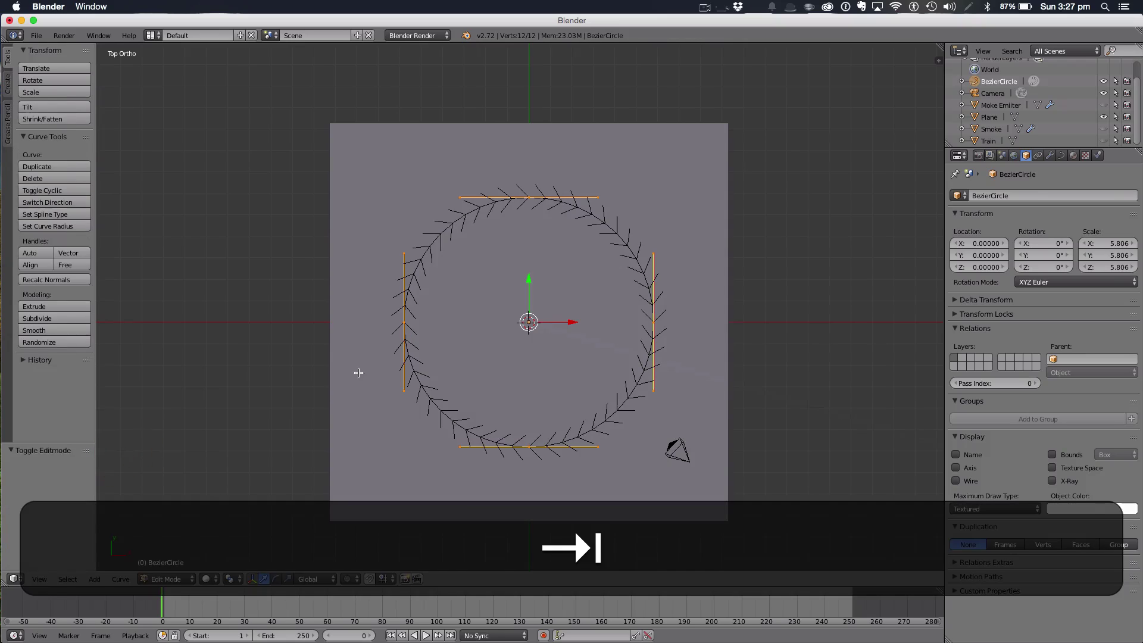
right_click(528, 197)
key("g")
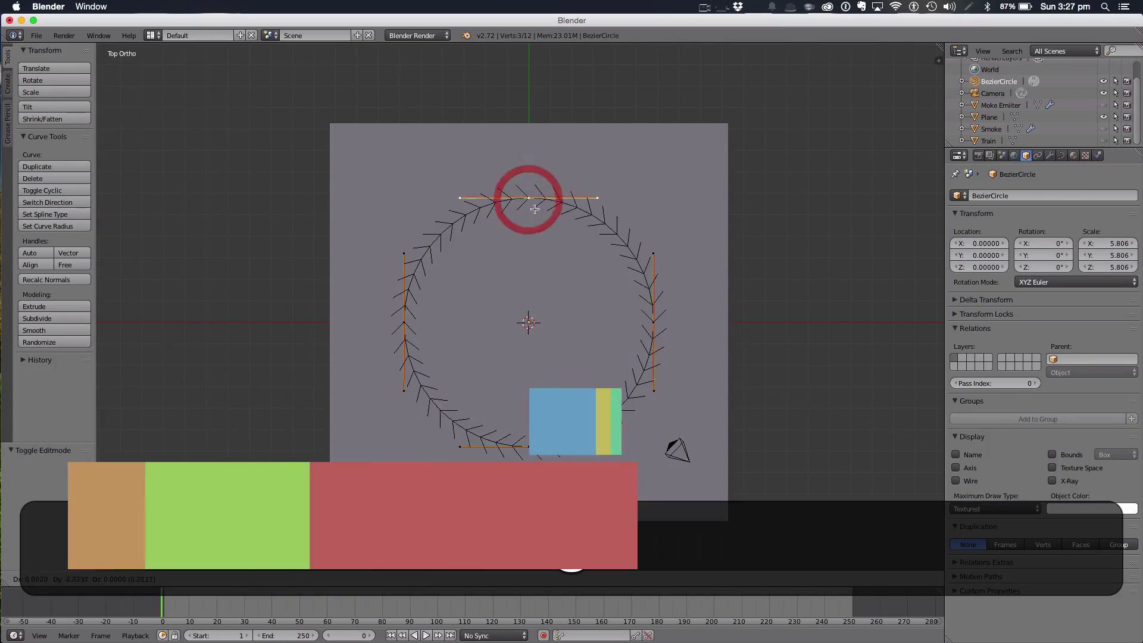
left_click(545, 268)
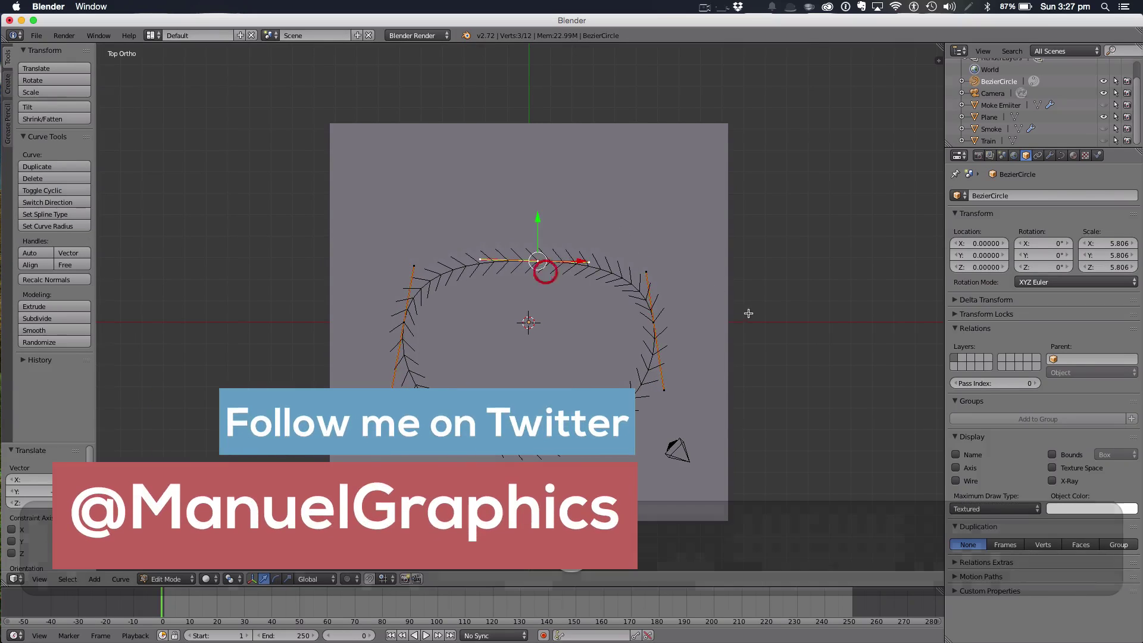
right_click(651, 320)
key("g")
left_click(657, 220)
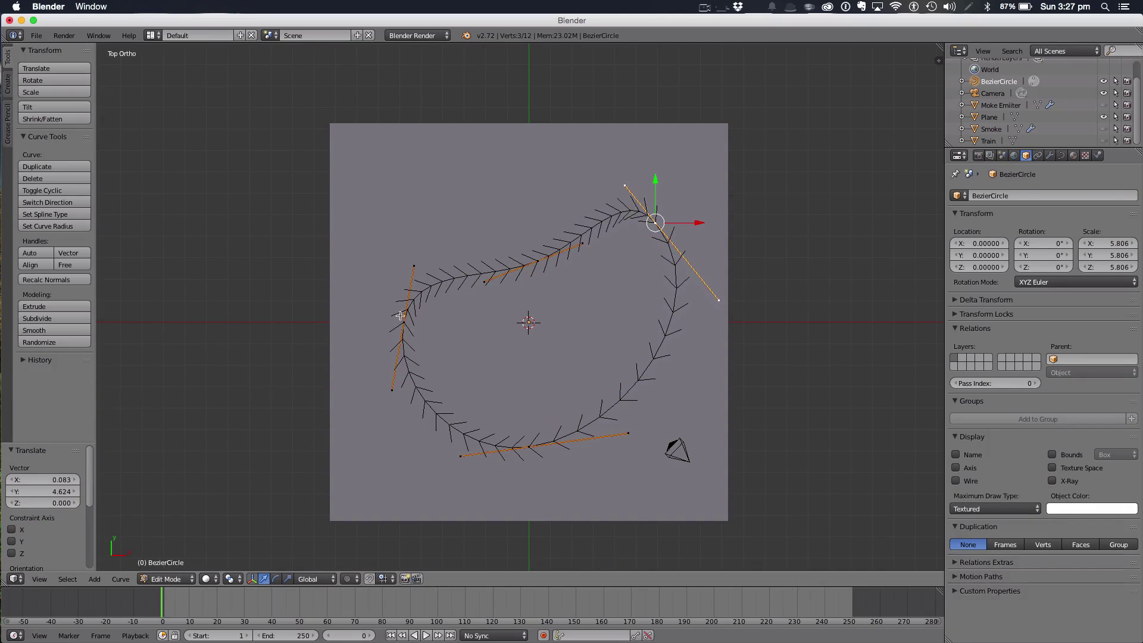
key("g")
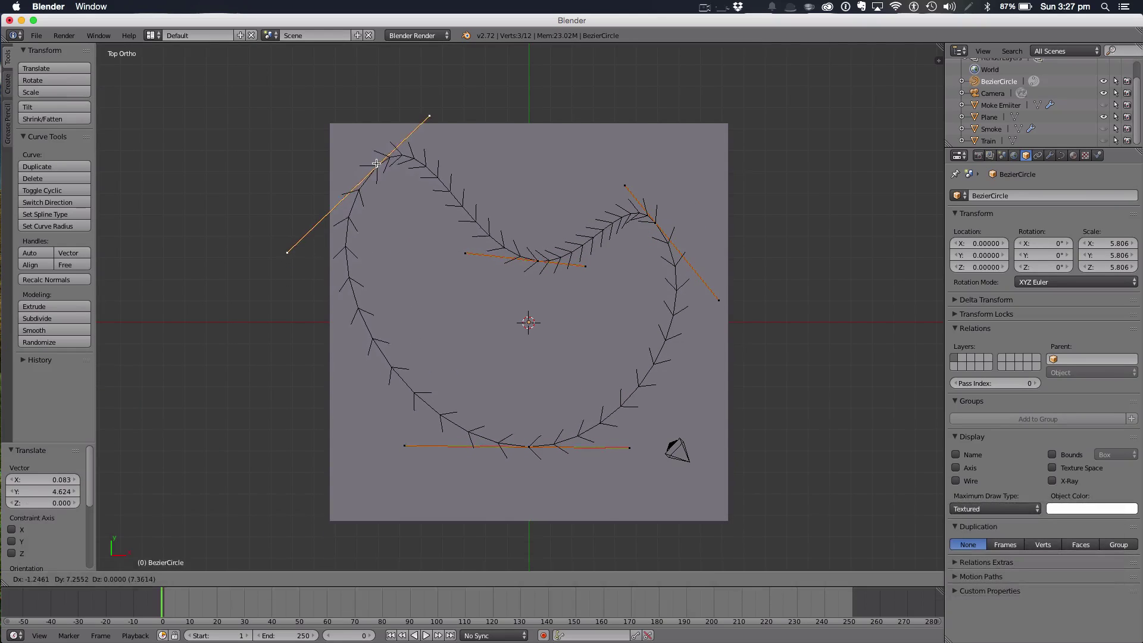
left_click(380, 162)
key("Tab")
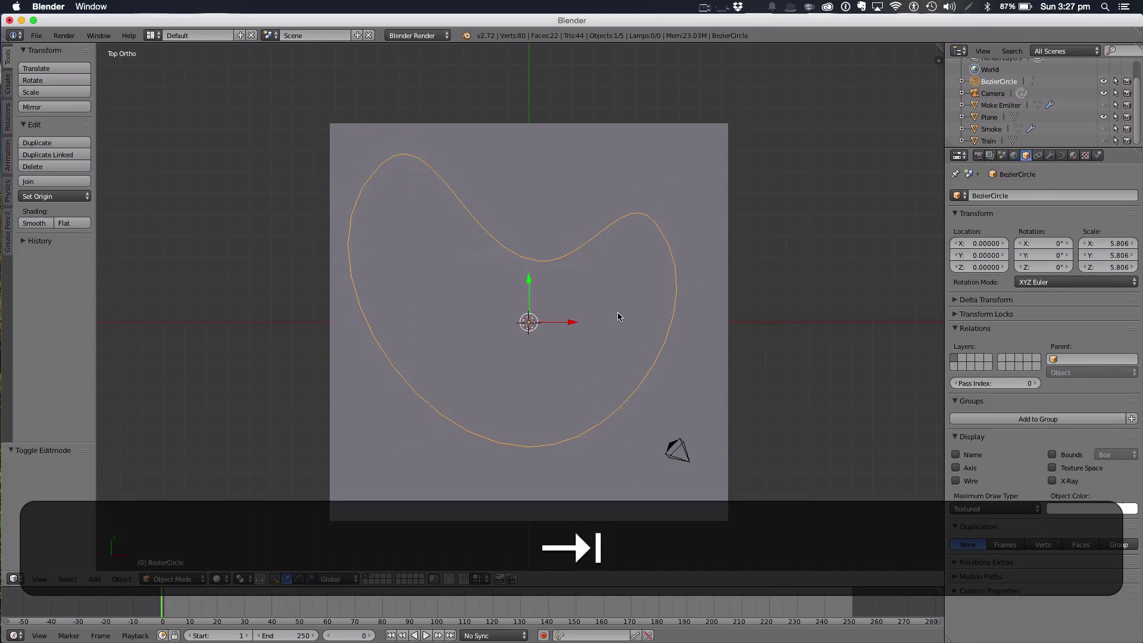
middle_click_drag(619, 315, 566, 226)
key("shift+a")
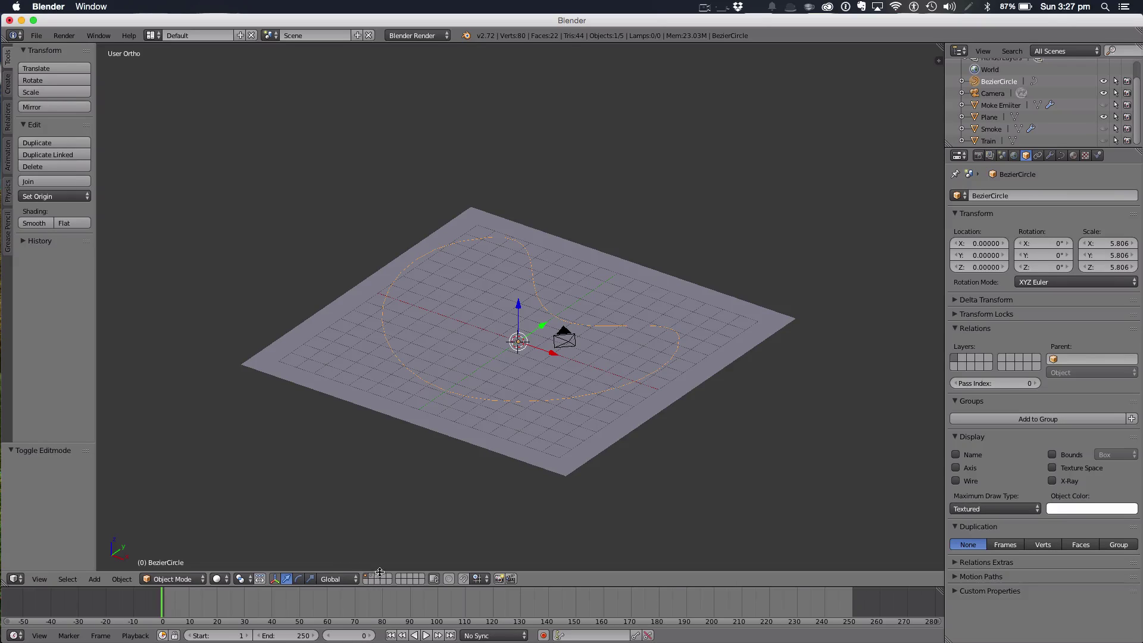
scroll(524, 238, "up", 3)
Add a cube and scale it flat, smaller and thin along Y into a slim bar
key("shift+a")
mouse_move(524, 225)
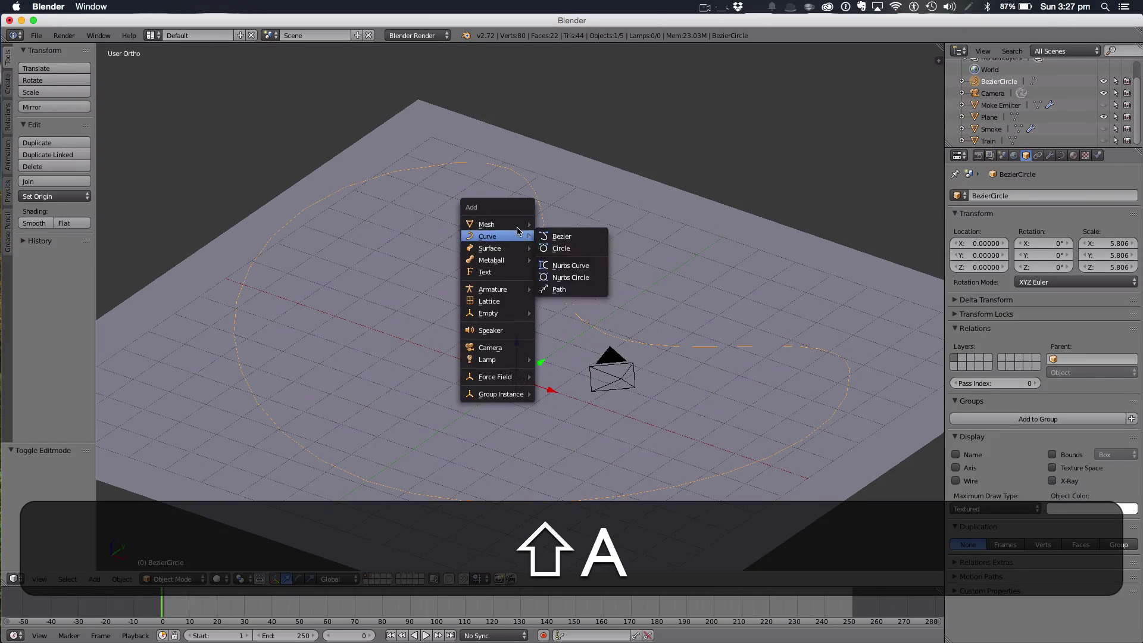
left_click(569, 242)
key("s")
key("z")
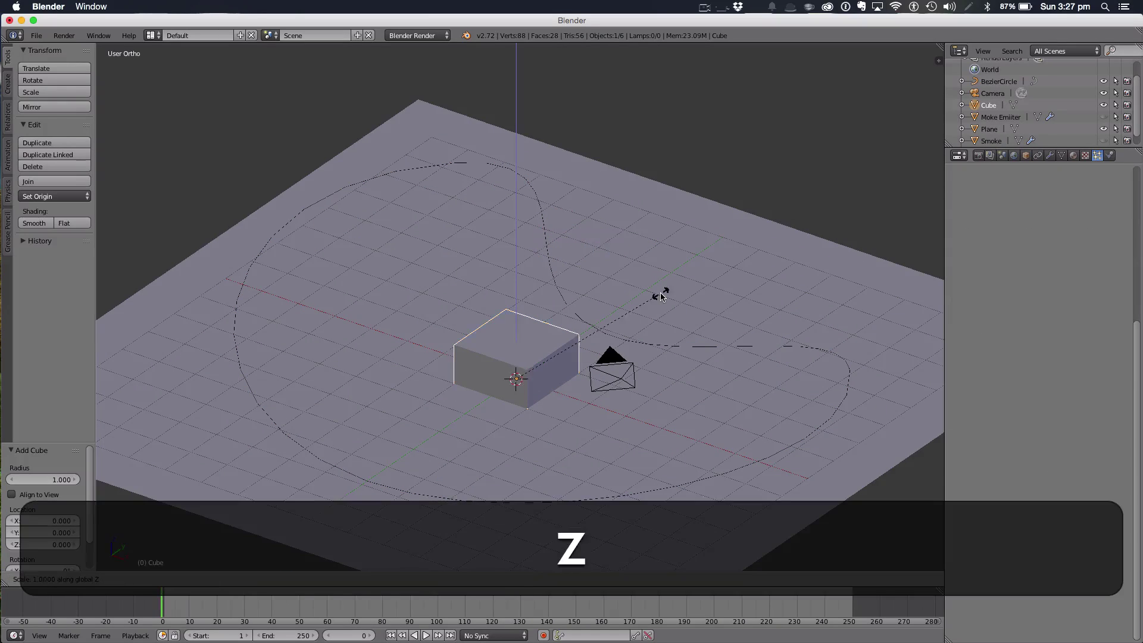
left_click(607, 316)
left_click_drag(552, 342, 527, 304)
key("s")
left_click(566, 326)
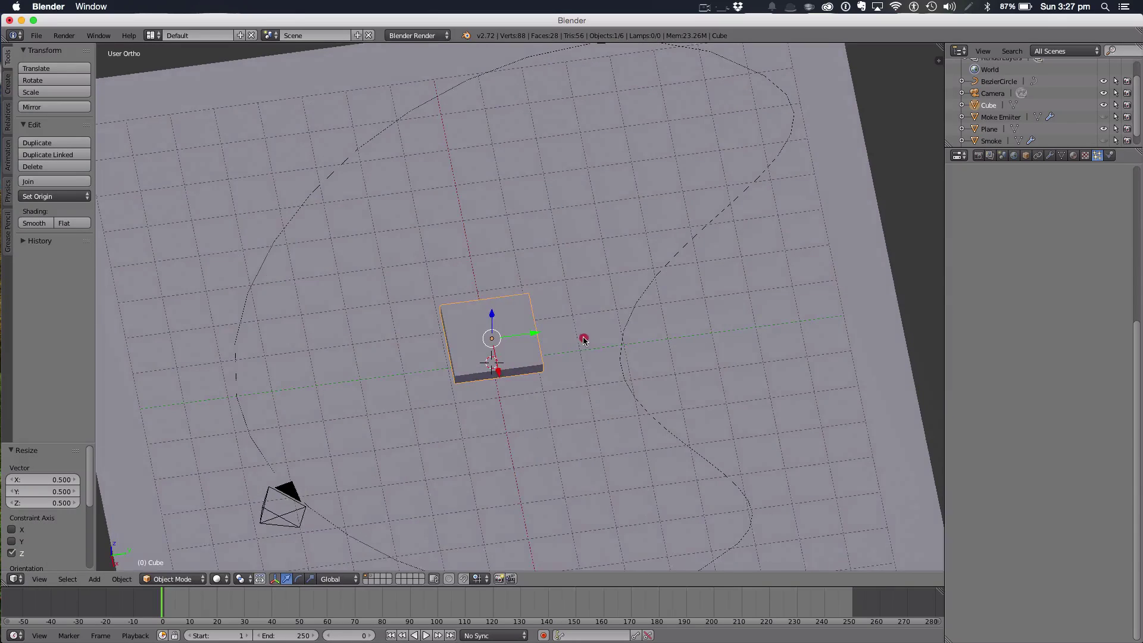
key("s")
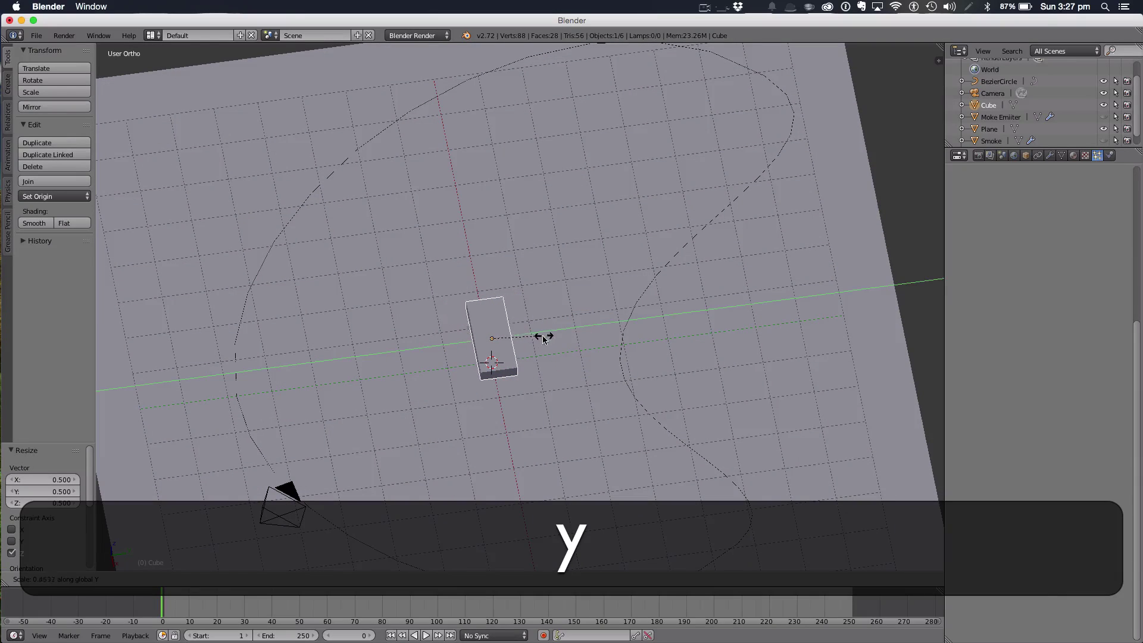
left_click(530, 337)
Duplicate the bar as Cube.001 and place the copy beside the original along Y
key("shift+d")
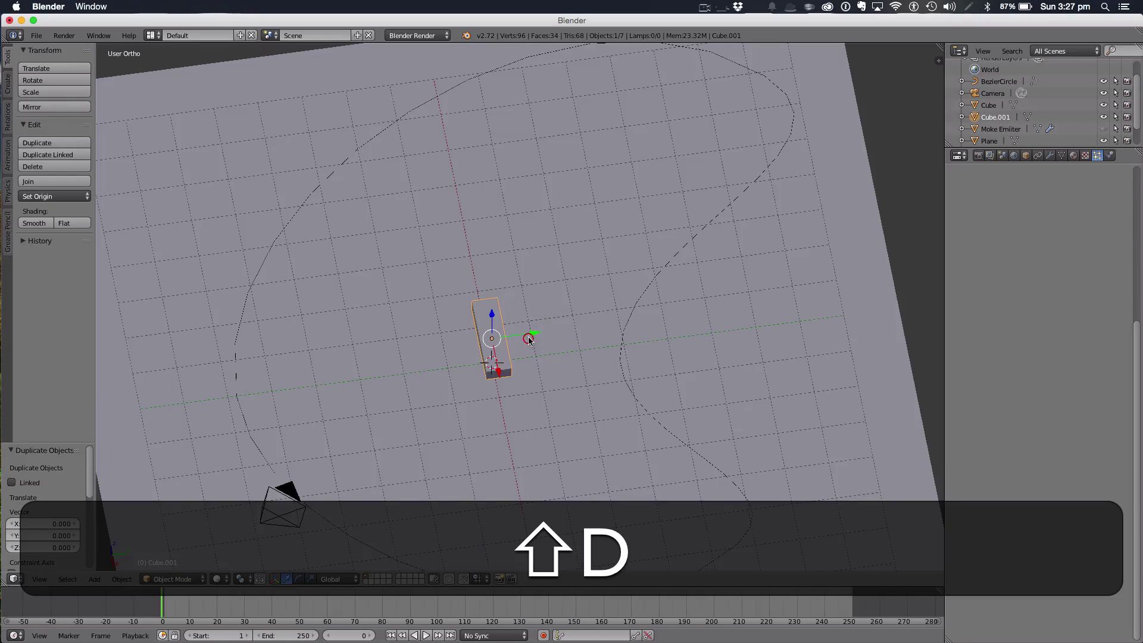
left_click_drag(535, 333, 594, 327)
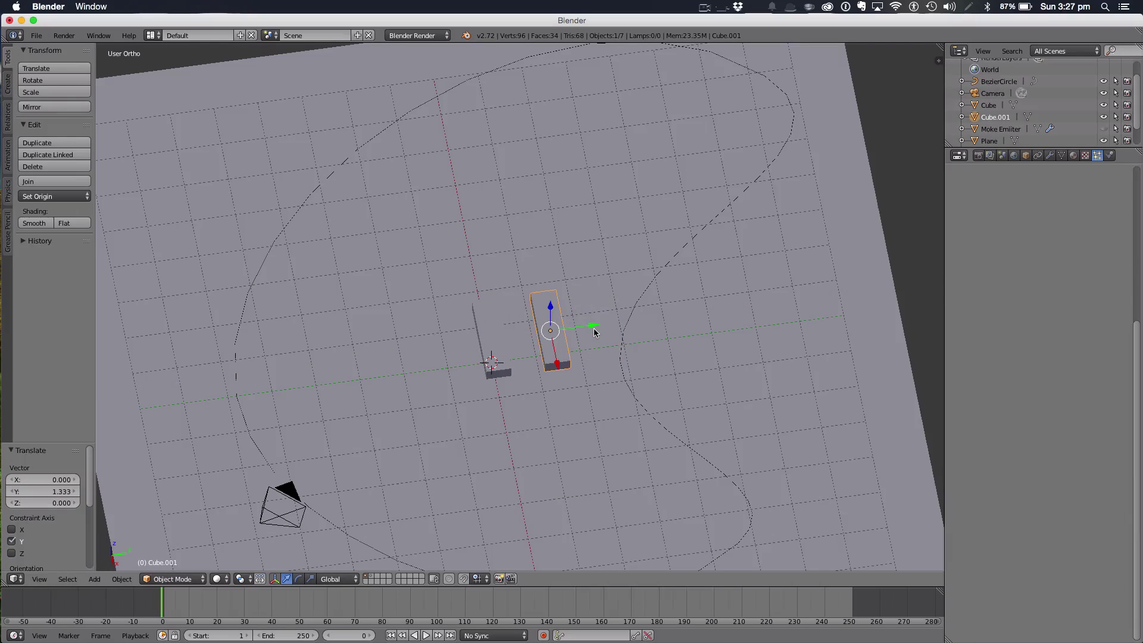
key("x")
left_click(595, 327)
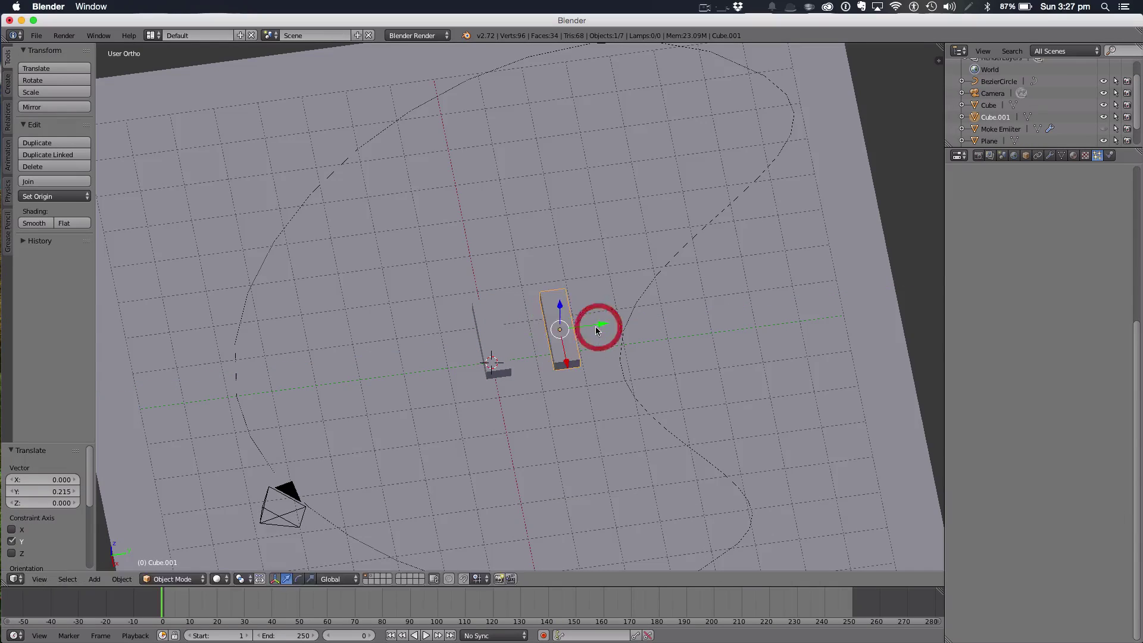
right_click(506, 340)
key("s")
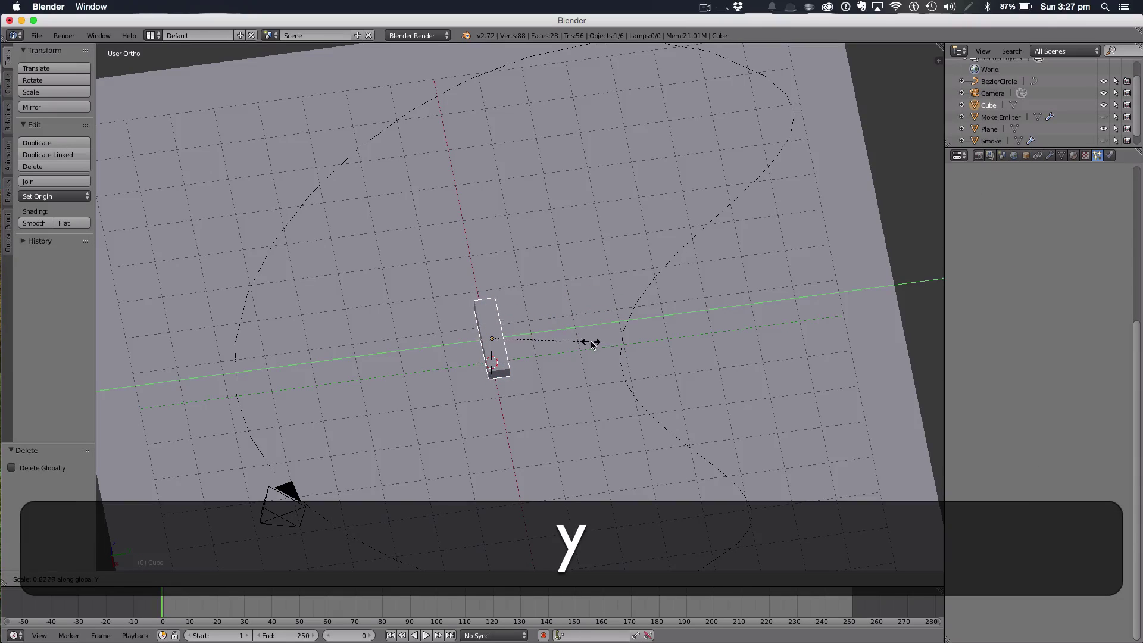
left_click(587, 340)
key("shift+d")
right_click(575, 344)
left_click_drag(536, 337, 602, 328)
Make a third copy rotated 90° about Z, then view it from top in wireframe
key("shift+d")
key("shift+r")
key("z")
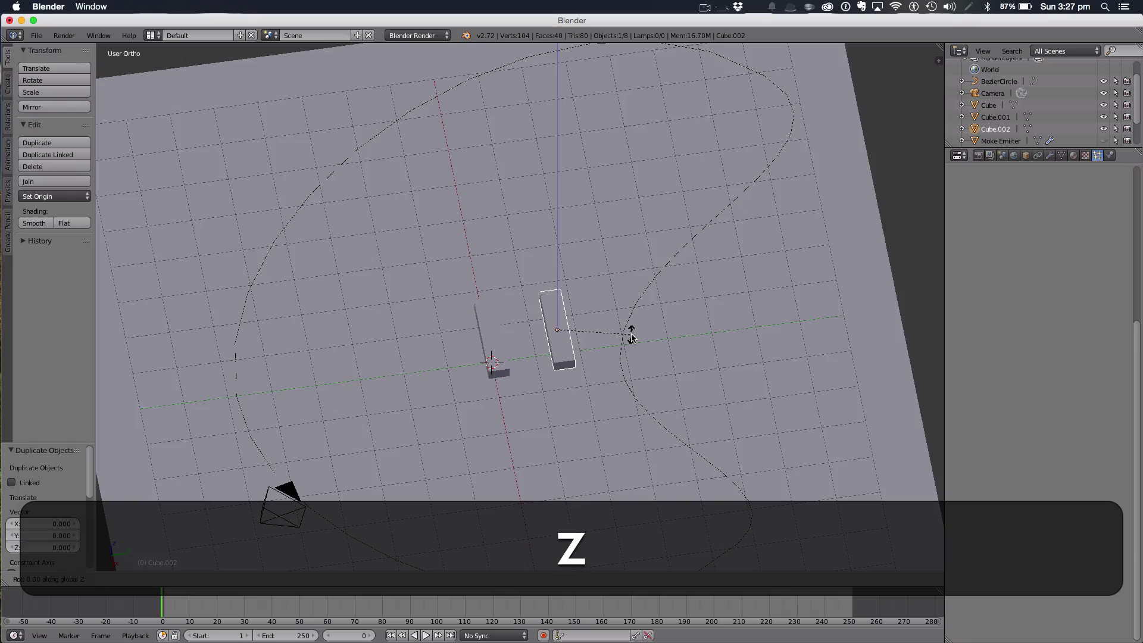
key("9")
key("0")
key("Return")
key("KP_7")
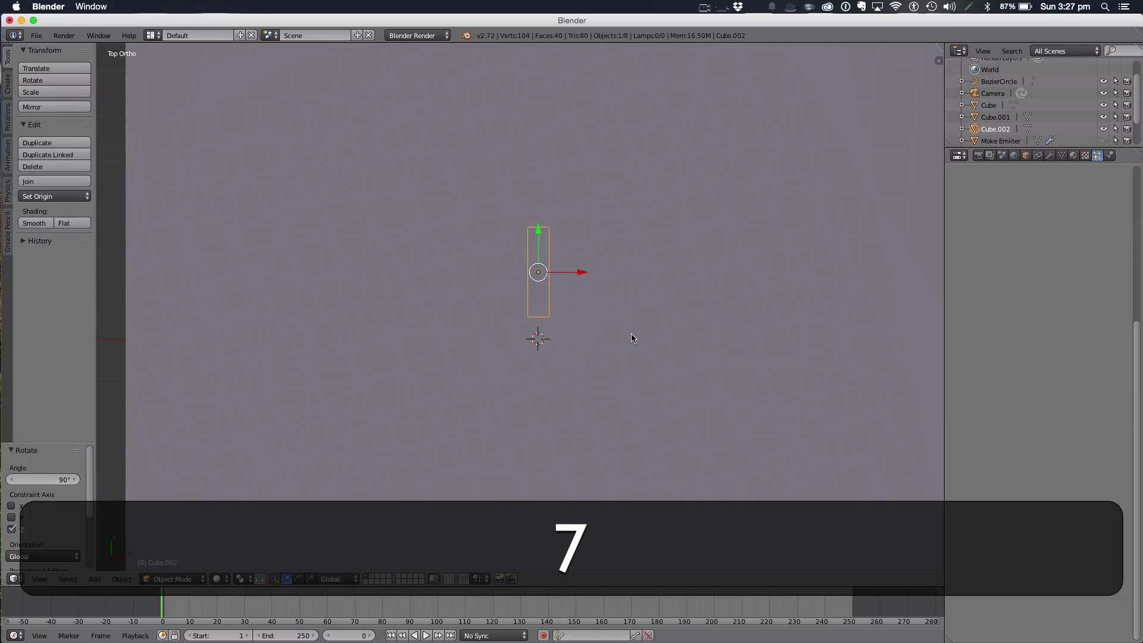
scroll(632, 338, "down", 4)
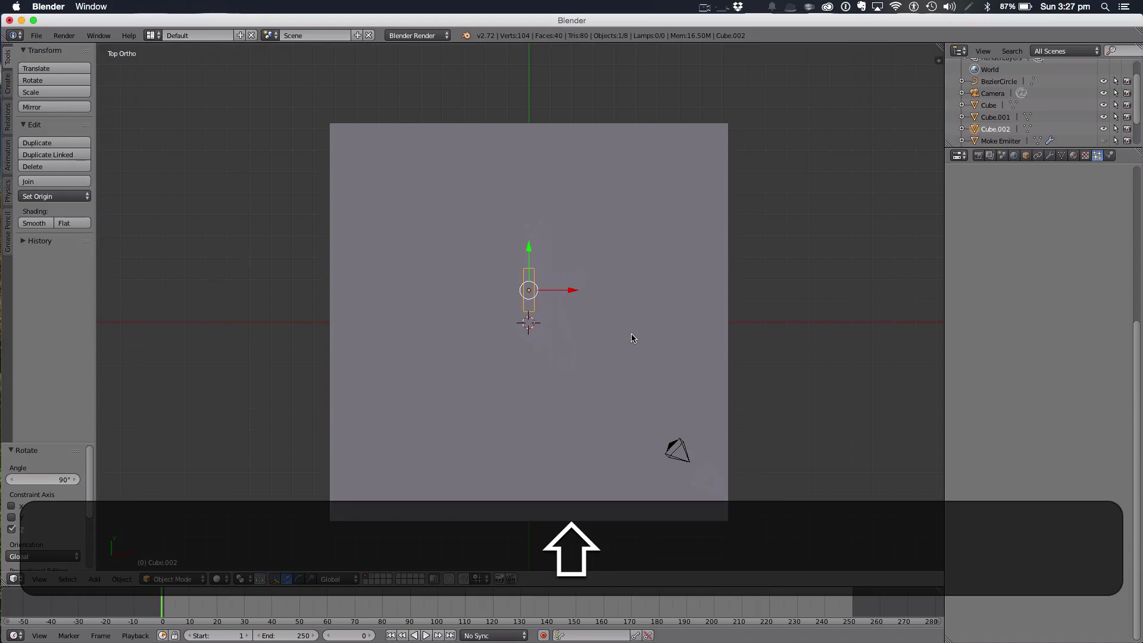
key("shift+z")
Move the lengthwise bar down along Y and resize it
left_click_drag(531, 259, 529, 269)
key("s")
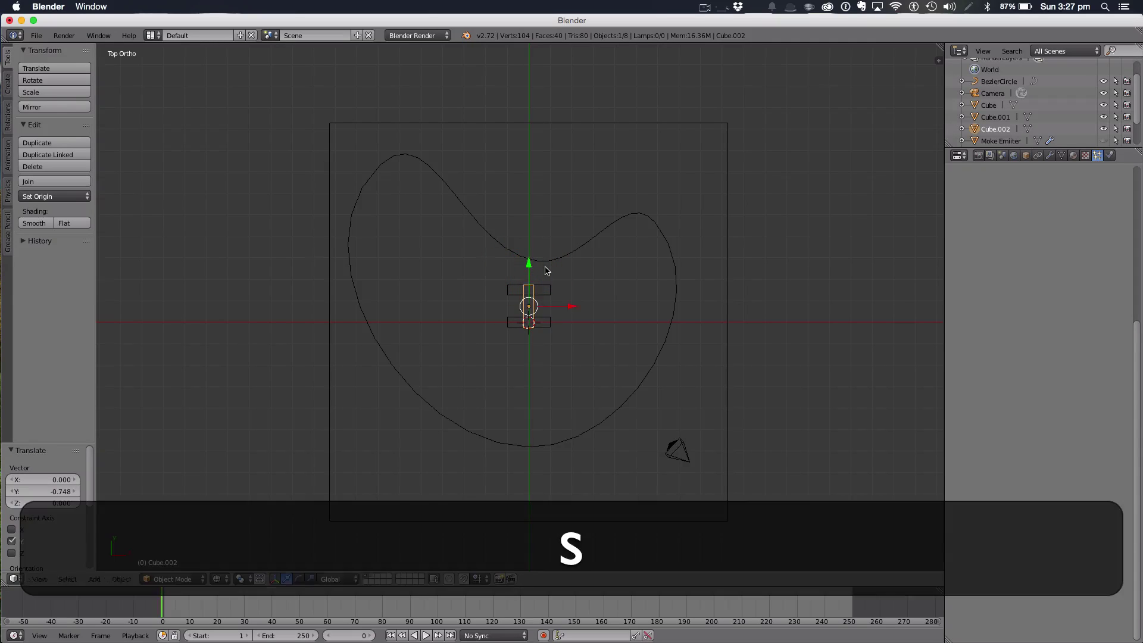
left_click(550, 268)
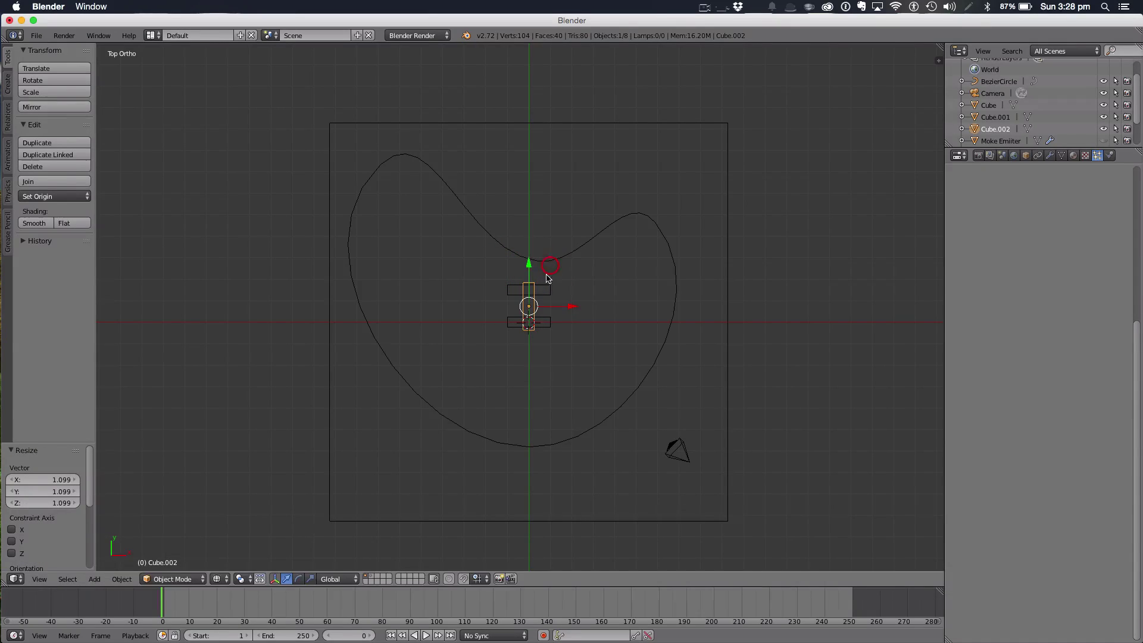
key("Tab")
key("Tab")
key("z")
middle_click_drag(562, 291, 587, 230)
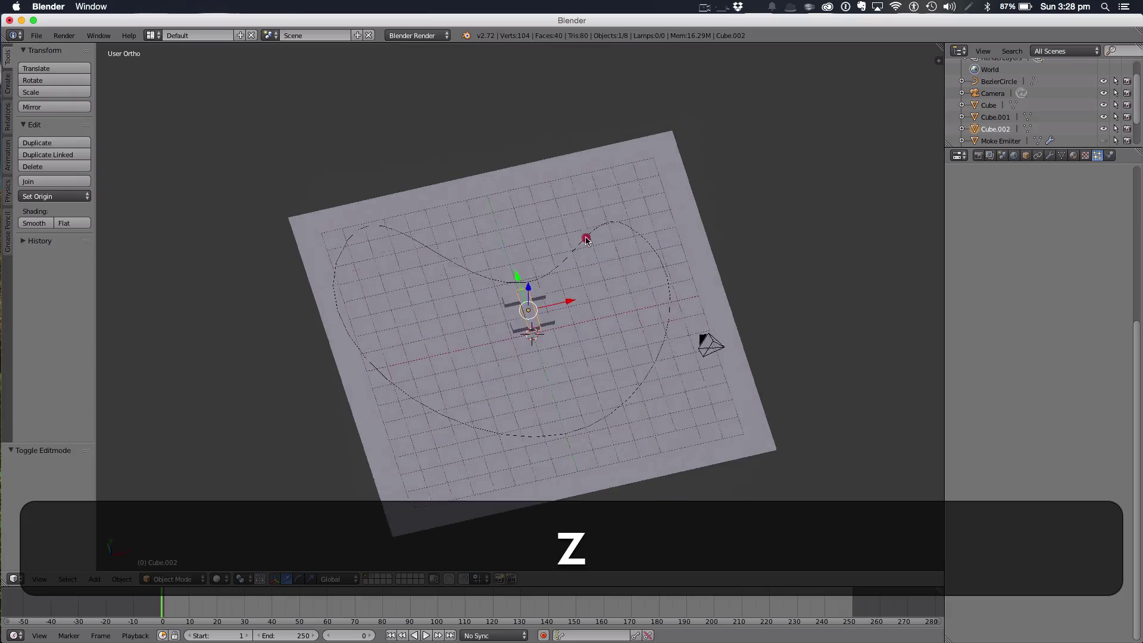
scroll(575, 331, "up", 3)
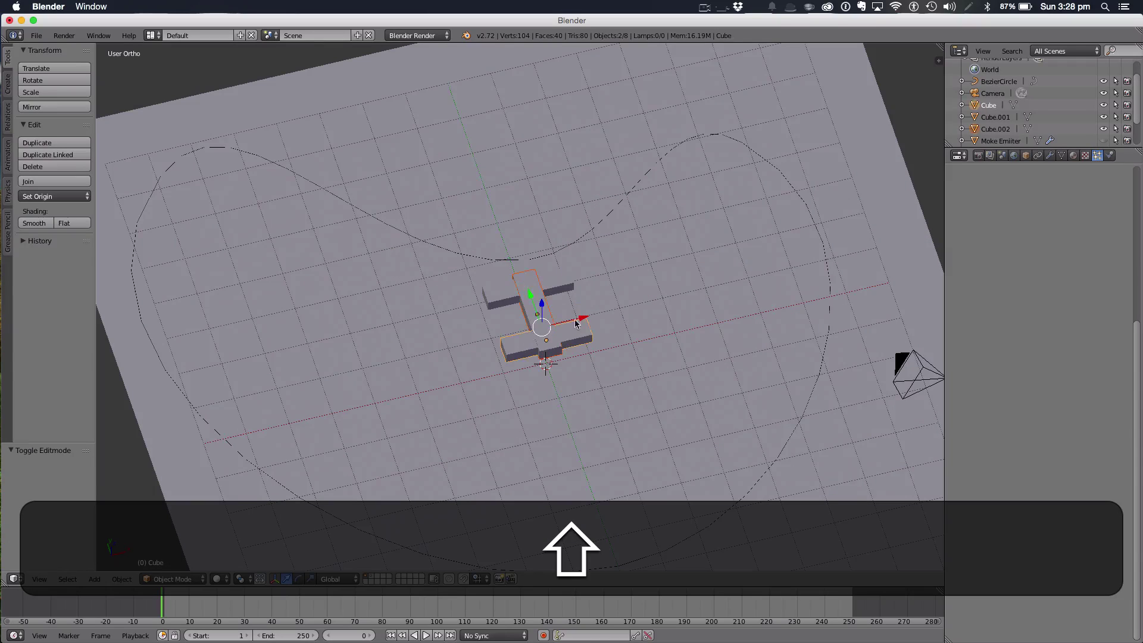
Add Cube.001 to the selection, try an X-axis resize, and undo it
right_click(575, 323, "shift")
key("s")
key("x")
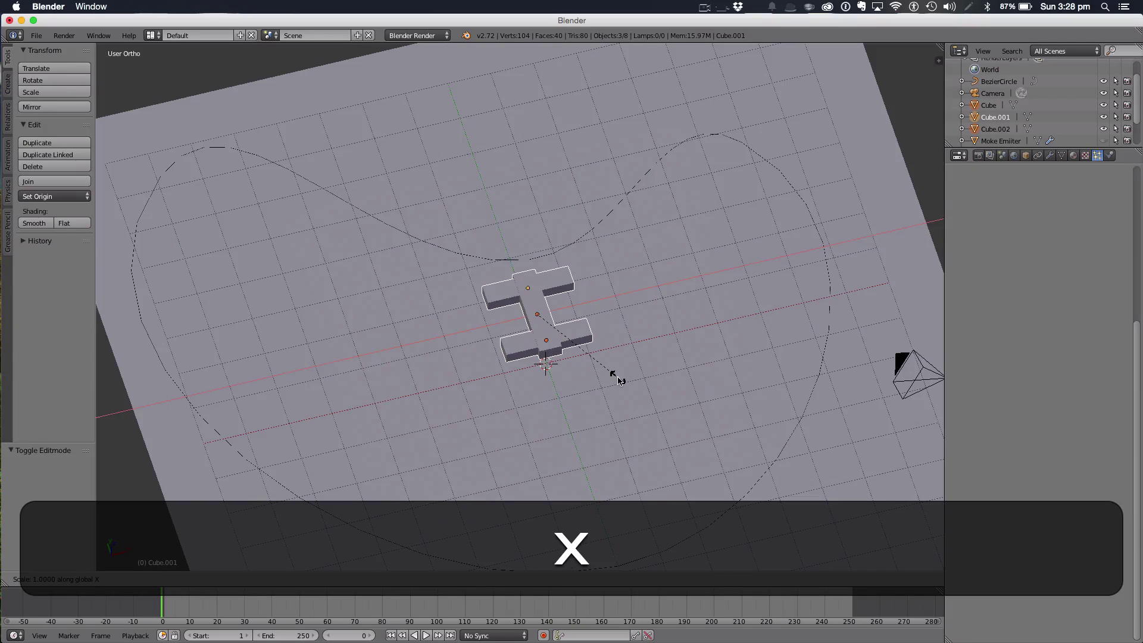
left_click(599, 366)
key("super+z")
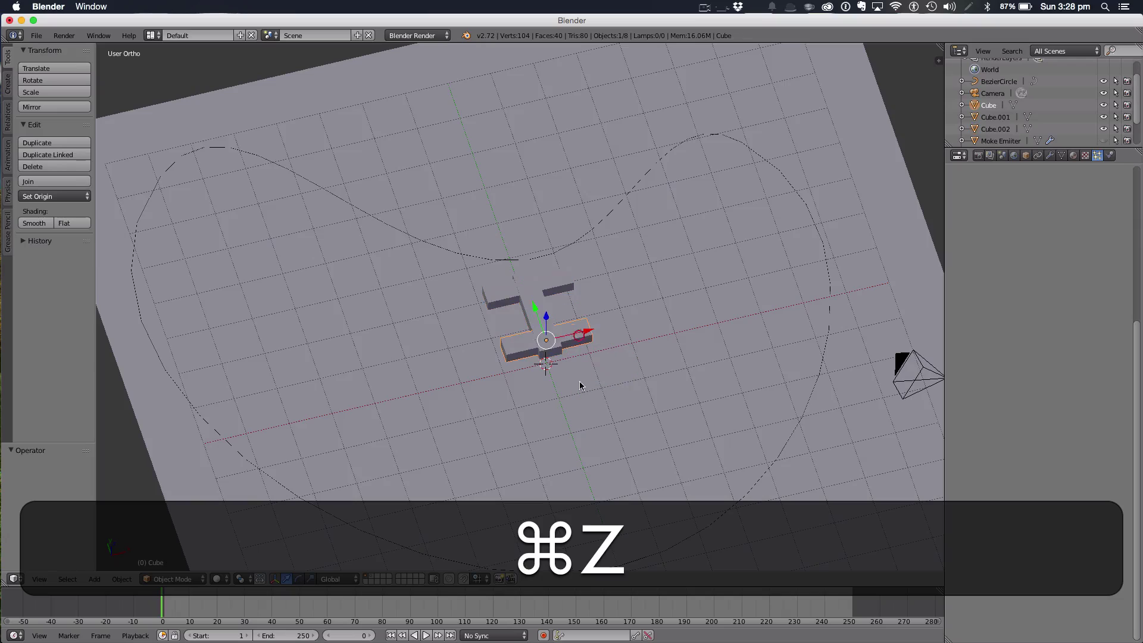
Save the file and shrink the selected crosspieces to 0.720 along Y
key("super+s")
key("y")
left_click(571, 377)
key("super+y")
key("shift+super+z")
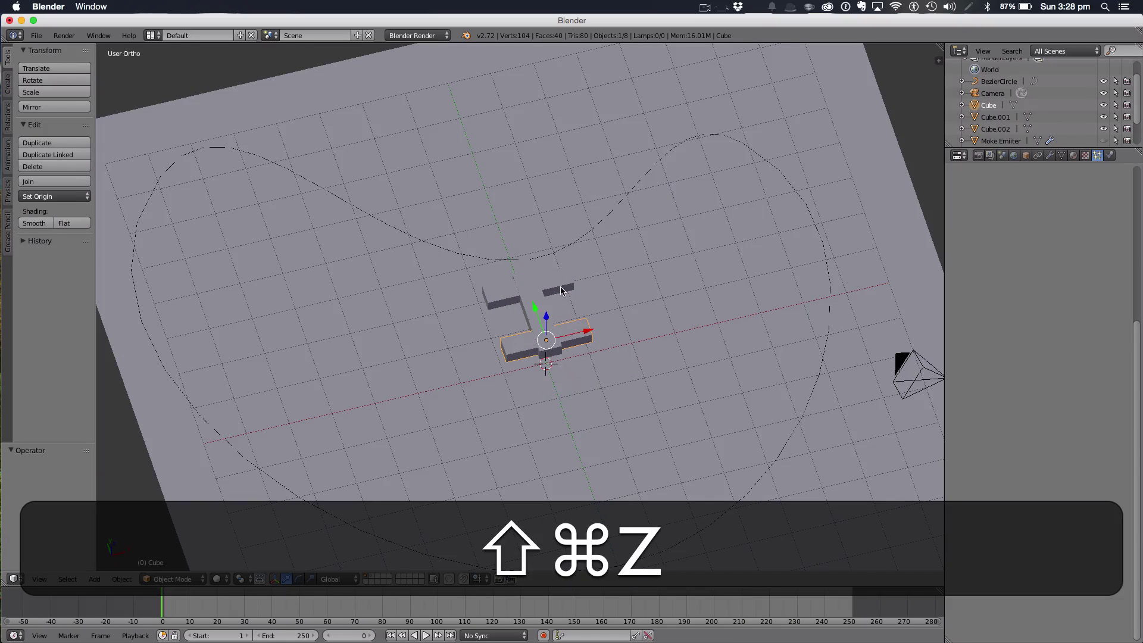
key("s")
key("y")
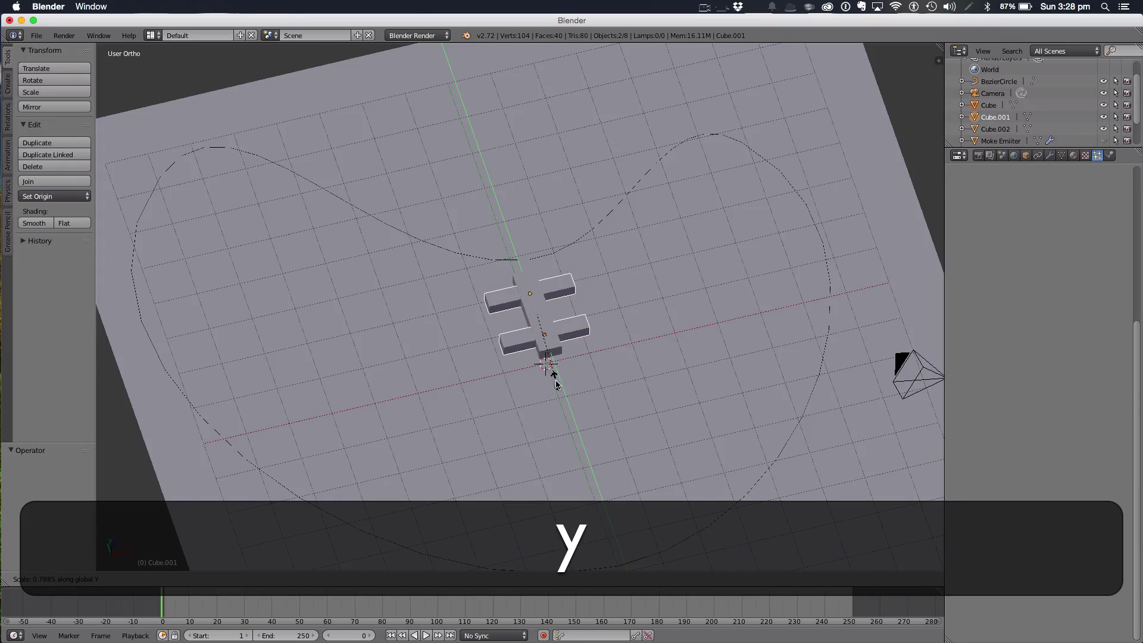
left_click(555, 377)
Move the lower crossbar up along Y and shift-select the pieces for joining
key("KP_7")
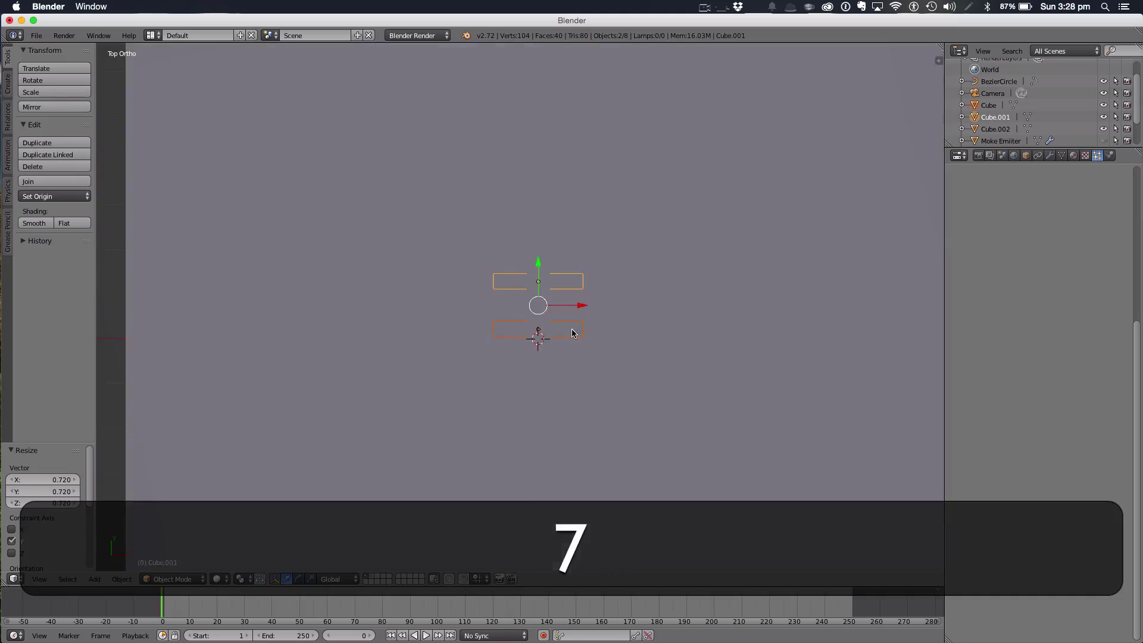
key("z")
left_click_drag(540, 256, 538, 298)
key("Tab")
key("Tab")
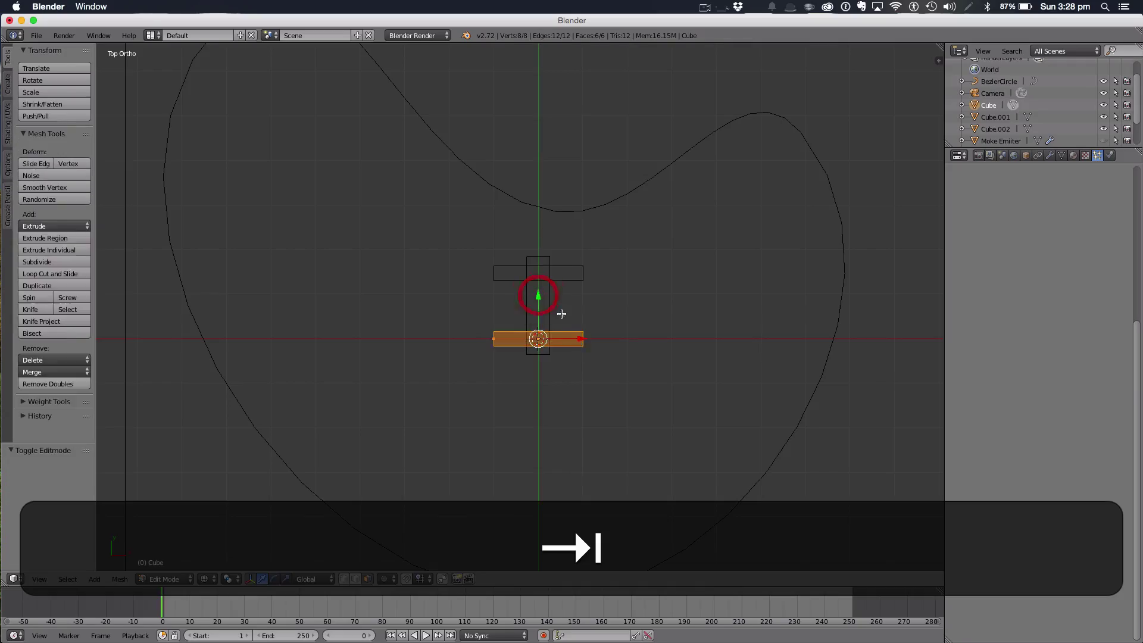
key("z")
mouse_move(608, 355)
middle_mouse_down()
mouse_move(592, 290)
mouse_move(523, 255)
mouse_move(503, 271)
middle_mouse_up()
key("shift")
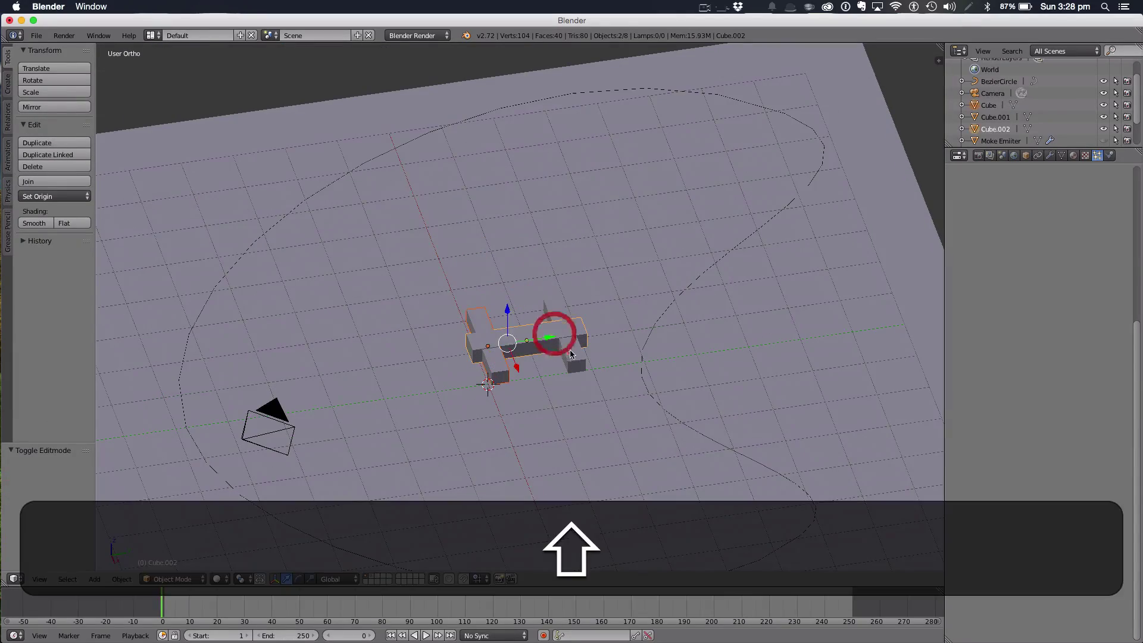
left_click(571, 353, "shift")
Rename the joined H-shaped object to 'Track'
left_click(83, 184)
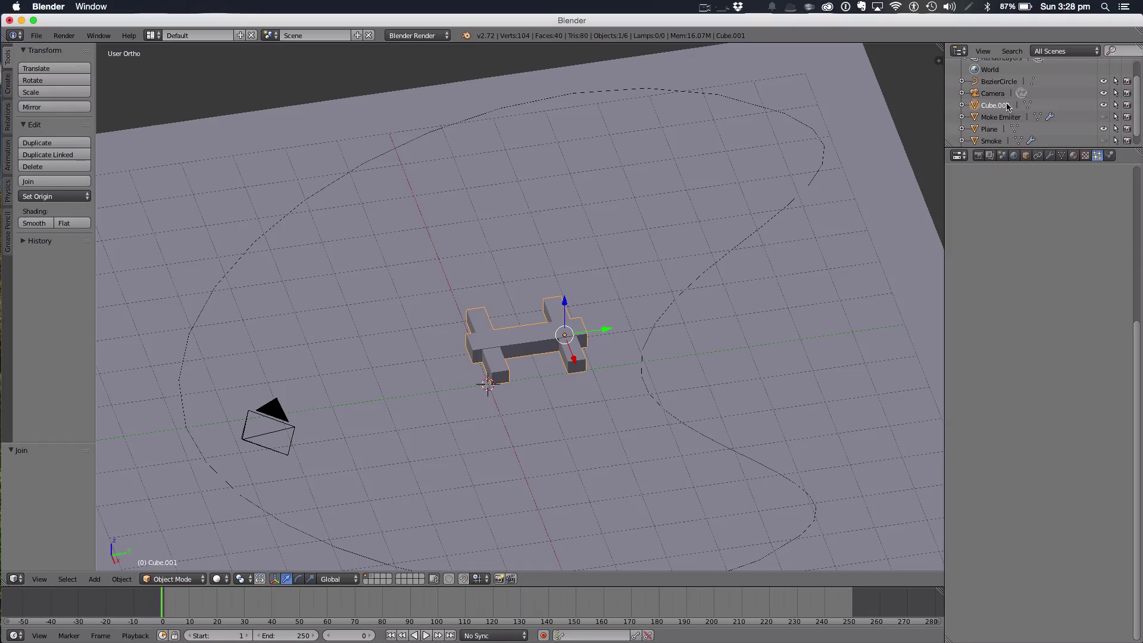
type("Track")
key("Return")
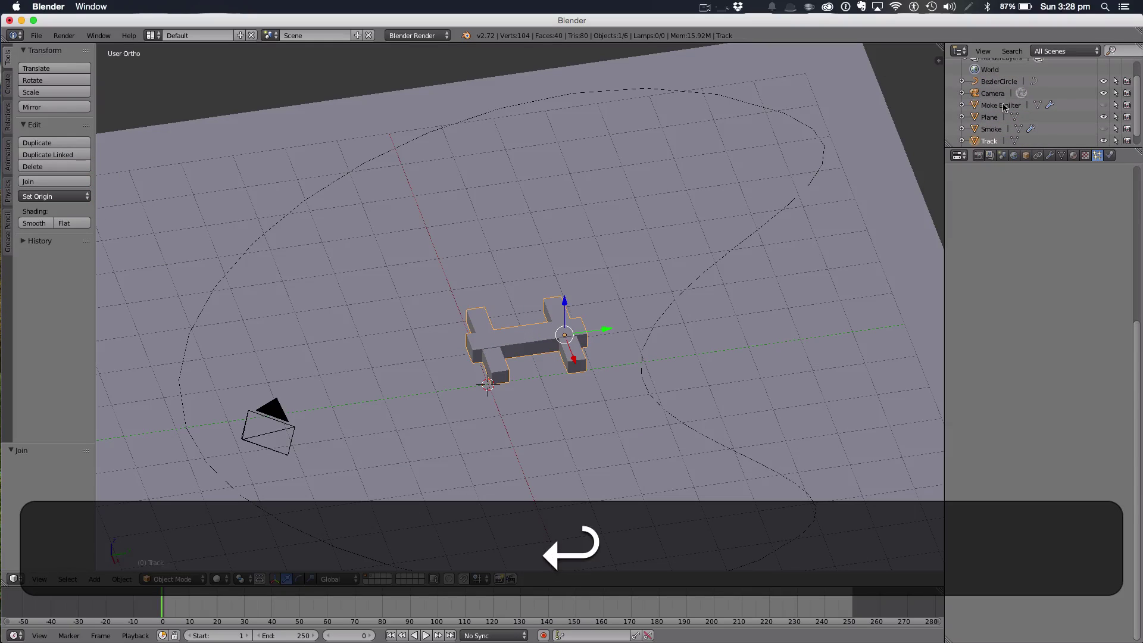
Add an Array modifier to Track with a count of 40, forming a long straight rail
left_click(1050, 155)
left_click(991, 196)
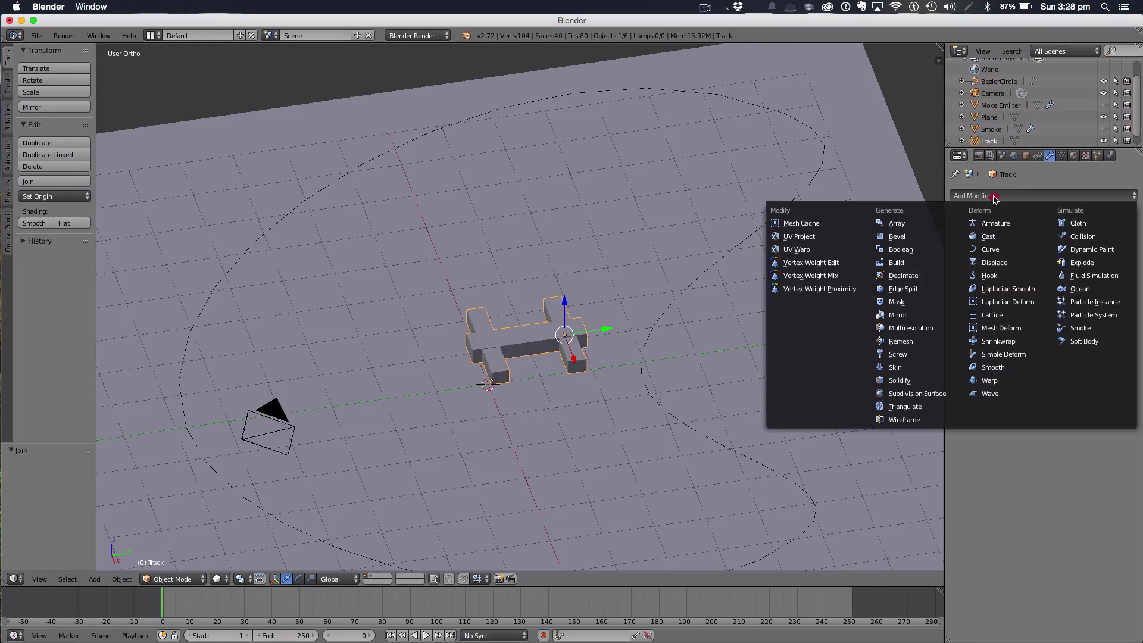
left_click(905, 224)
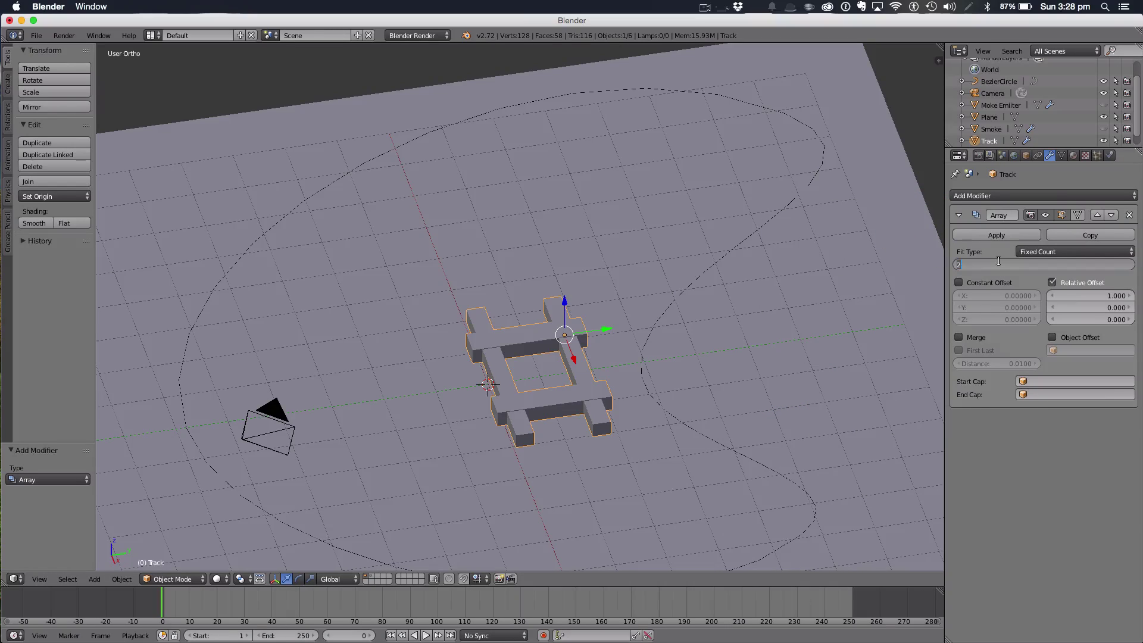
type("40")
key("Return")
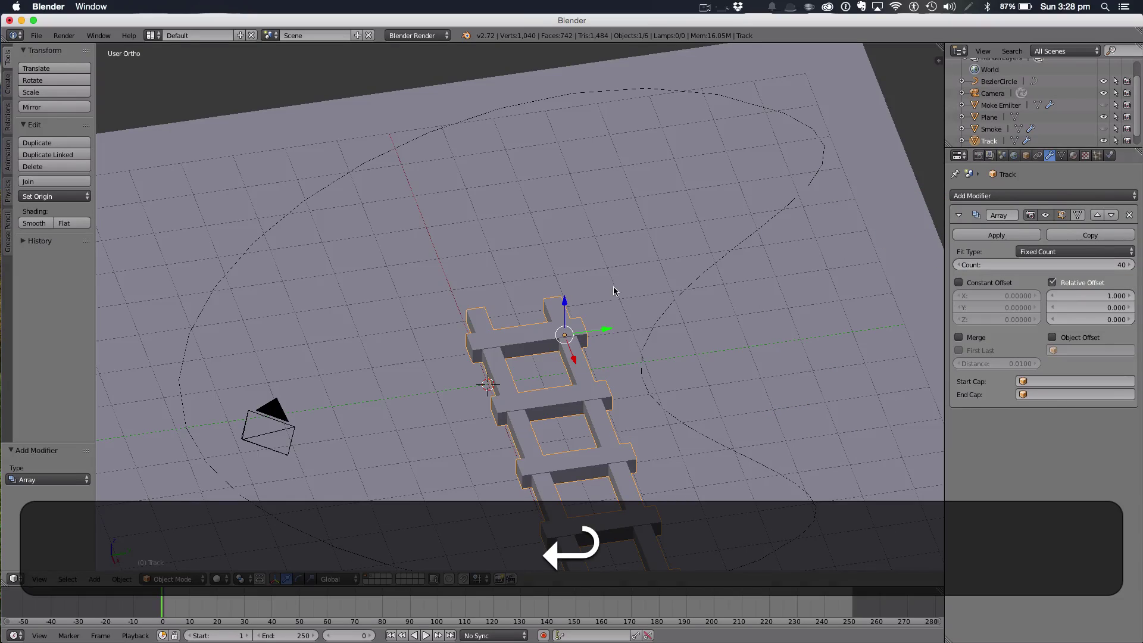
scroll(613, 290, "down", 5)
middle_click_drag(614, 287, 771, 303)
left_click(1095, 295)
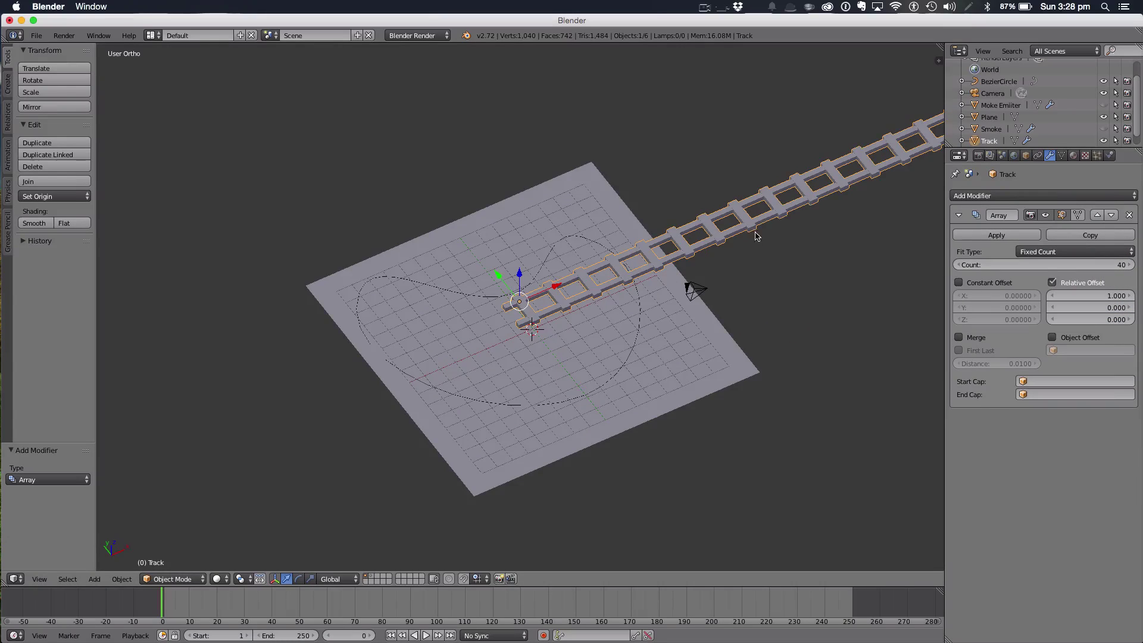
middle_click_drag(755, 237, 764, 203)
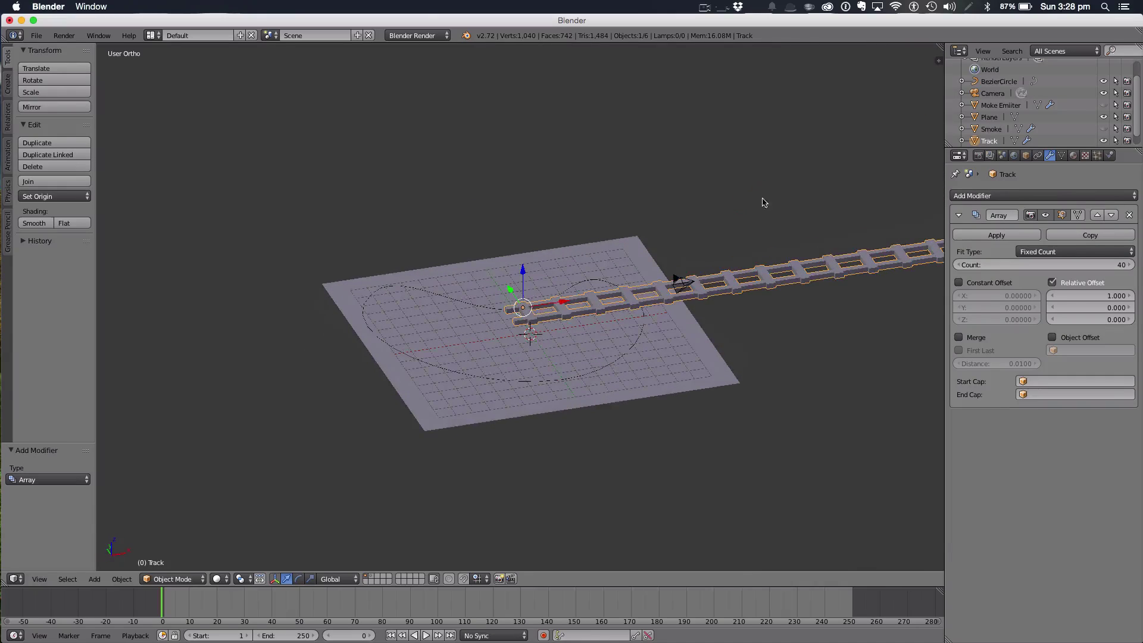
Bend Track along BezierCircle with a Curve modifier, then start scaling it down
left_click(1012, 195)
left_click(995, 250)
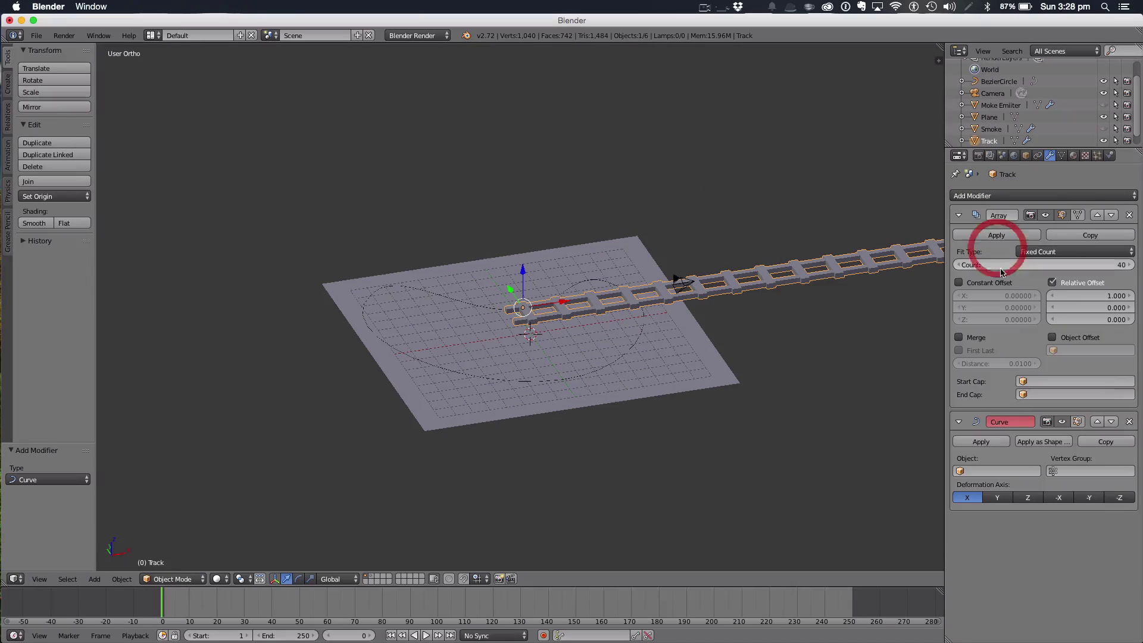
left_click(1025, 472)
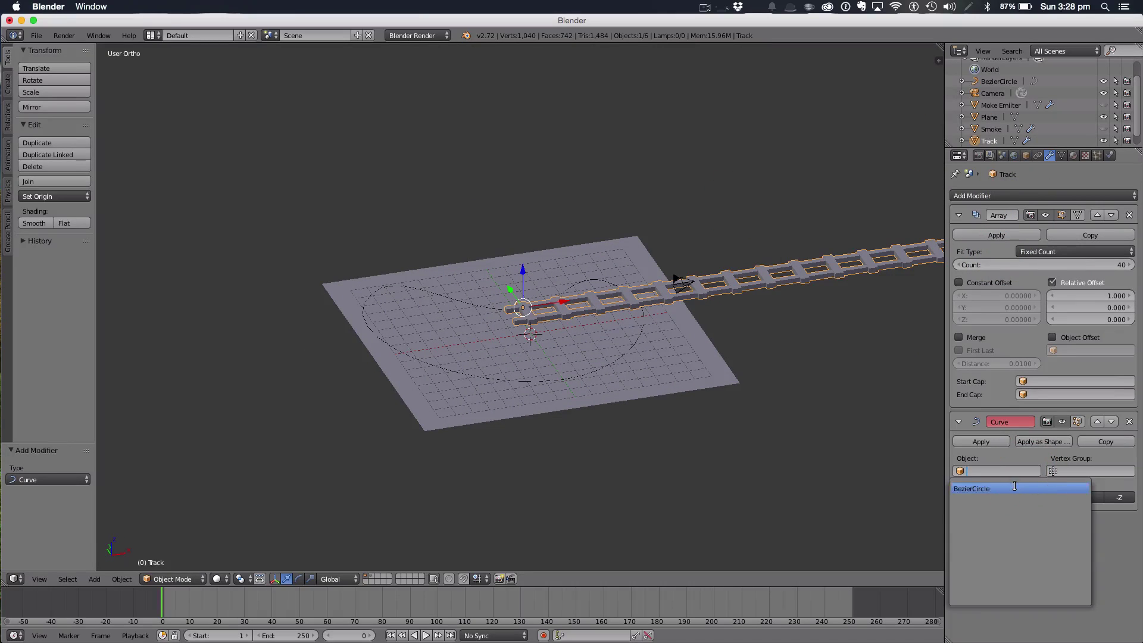
left_click(1015, 487)
scroll(793, 332, "up", 5)
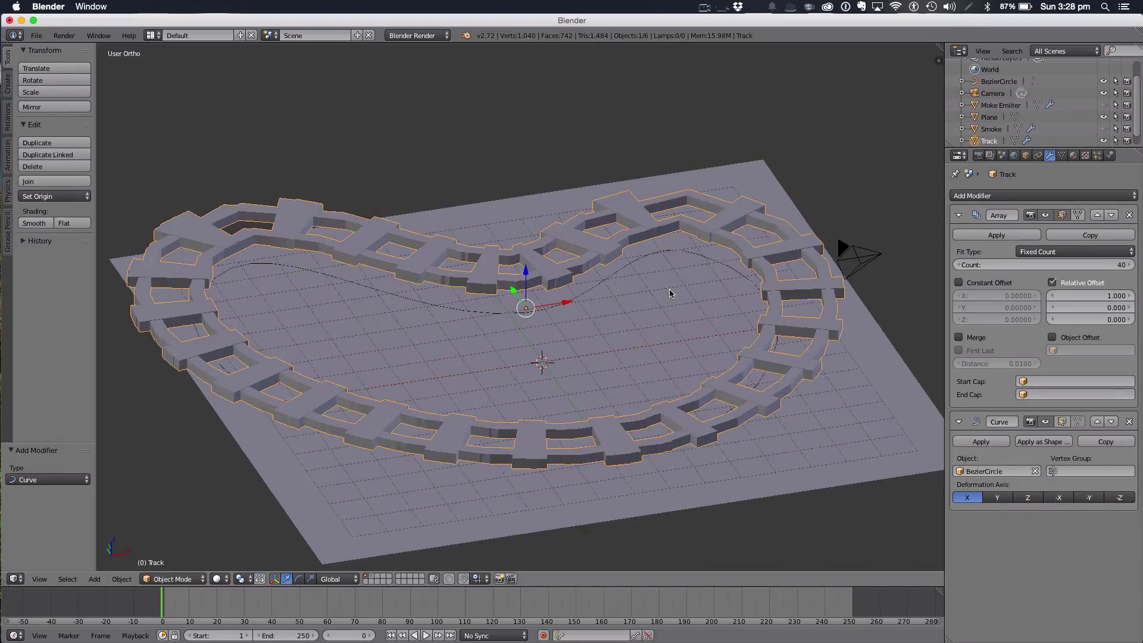
middle_click_drag(793, 331, 816, 272)
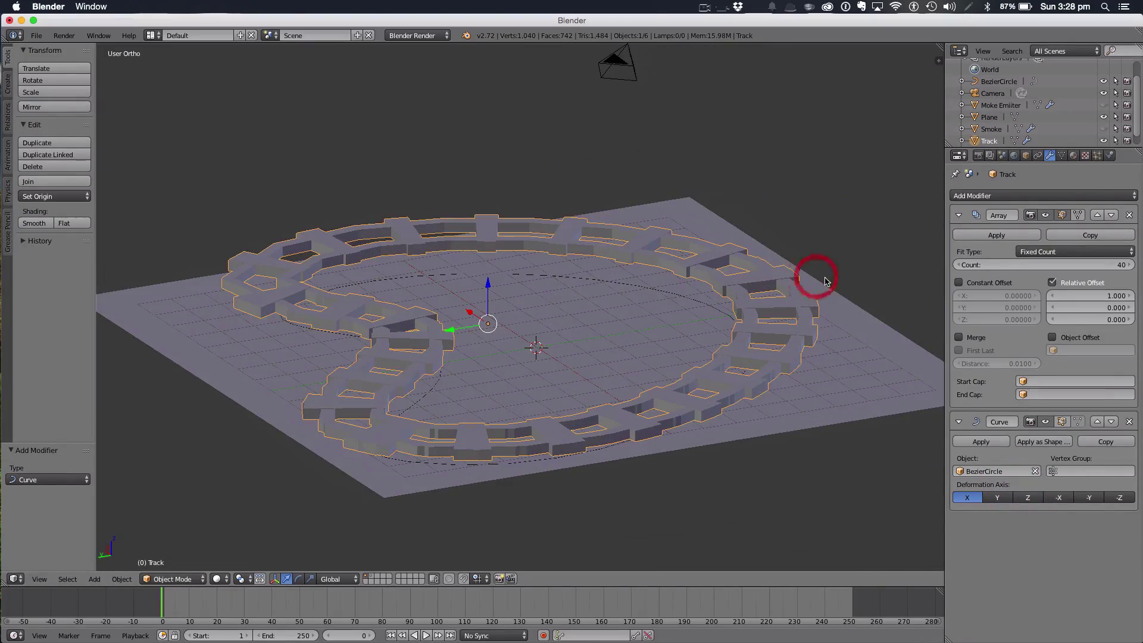
key("s")
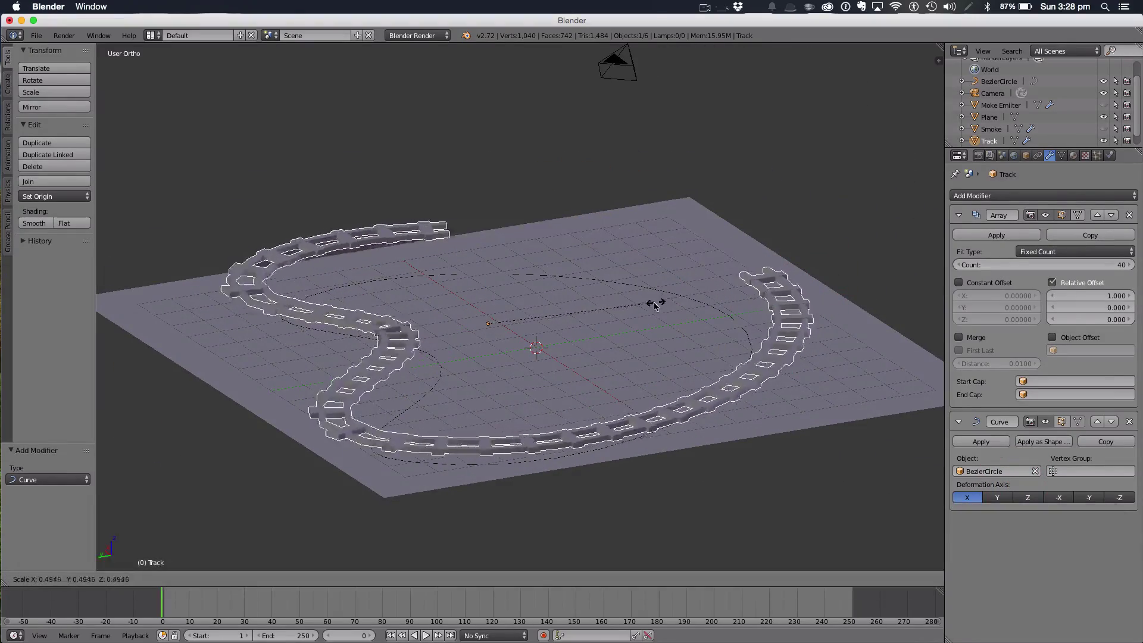
Confirm the Track's reduced scale at 0.375
left_click(616, 315)
middle_click_drag(612, 314, 580, 322)
scroll(568, 332, "up", 3)
scroll(606, 294, "down", 3)
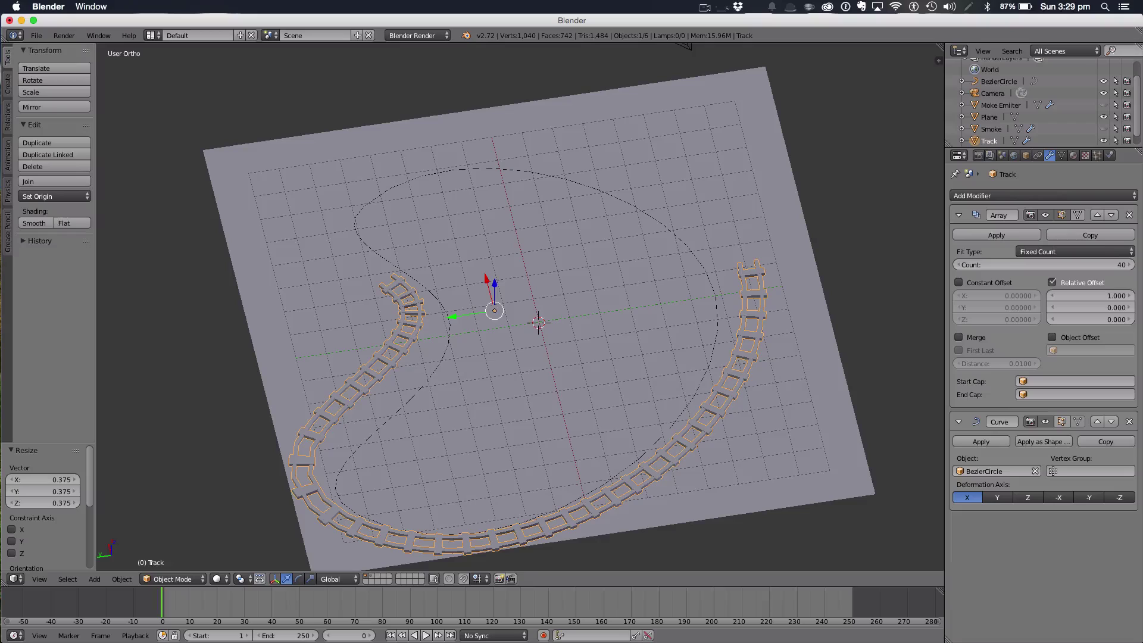
Set the Array count to 80, then lower it to 63 so the rail nearly closes the loop
left_click(1115, 265)
type("80")
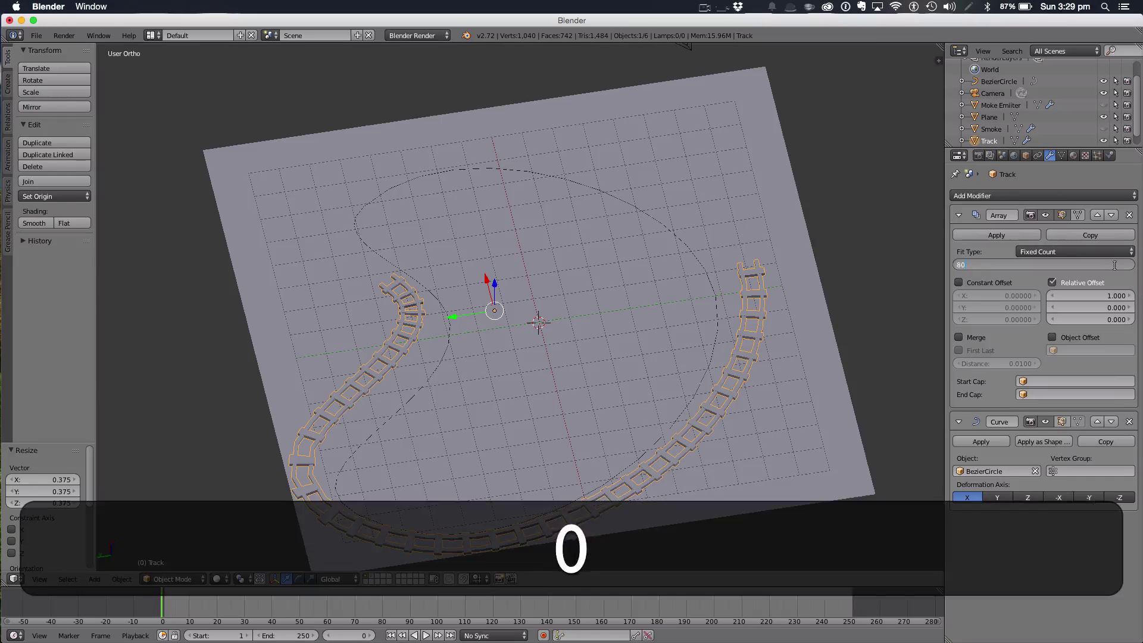
key("Return")
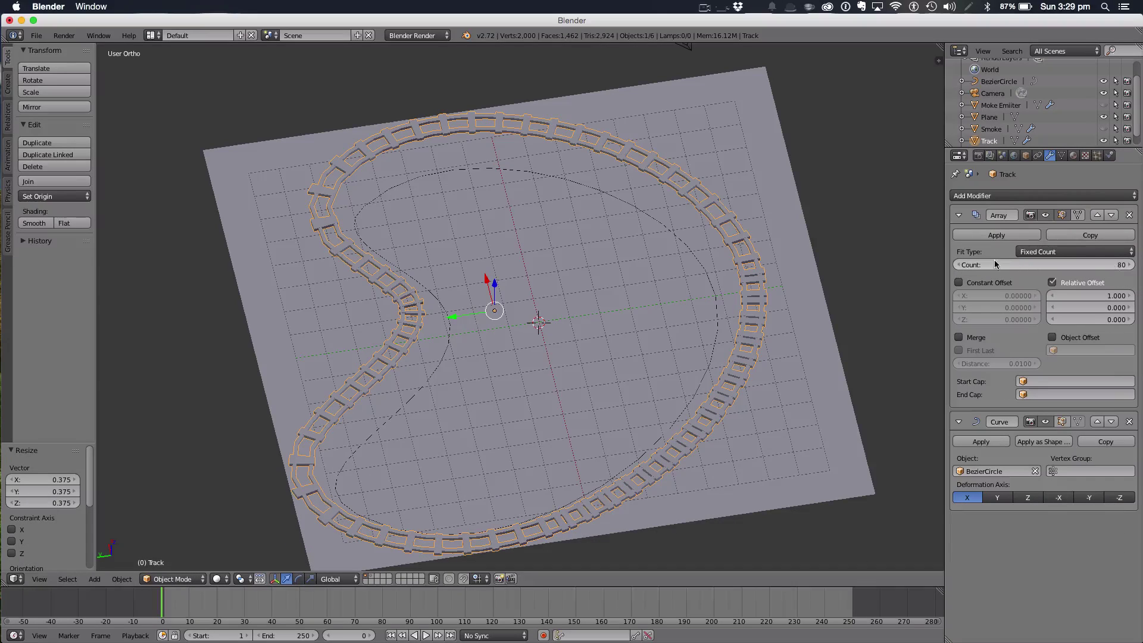
left_click_drag(1107, 265, 1084, 265)
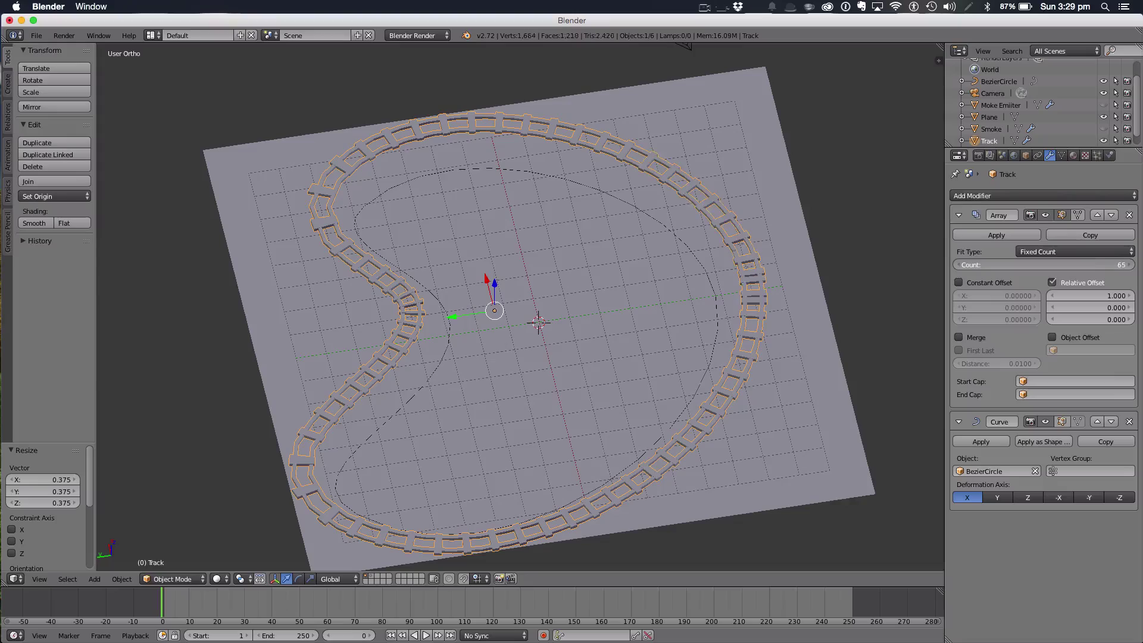
left_click(958, 265)
left_click(958, 265)
left_click(958, 265)
left_click(958, 265)
middle_click_drag(701, 330, 503, 288)
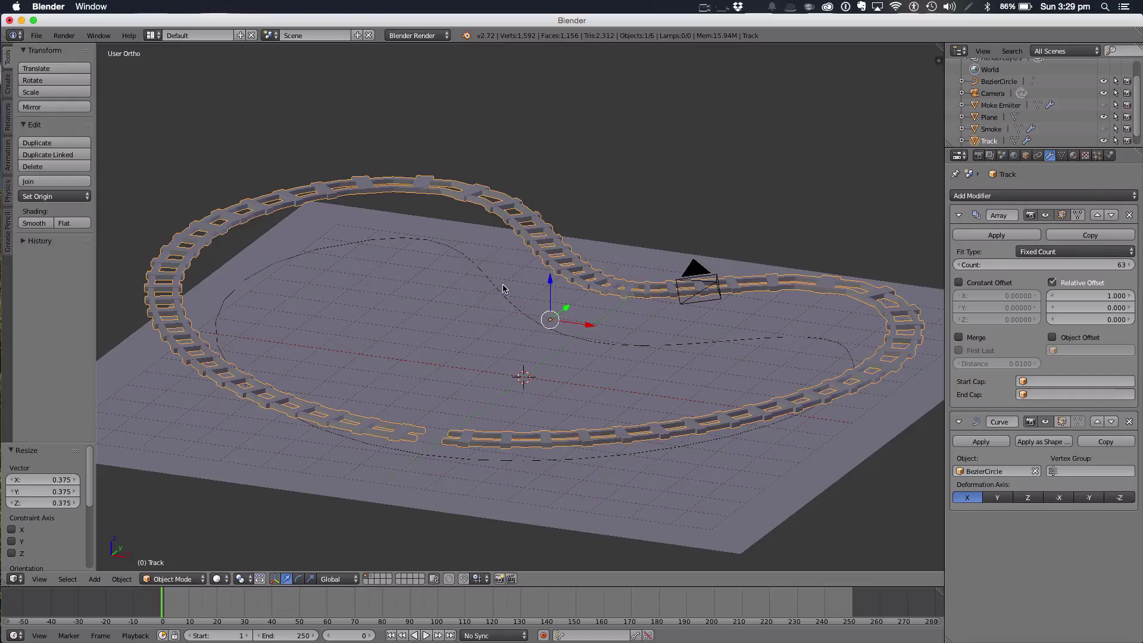
scroll(536, 279, "up", 5)
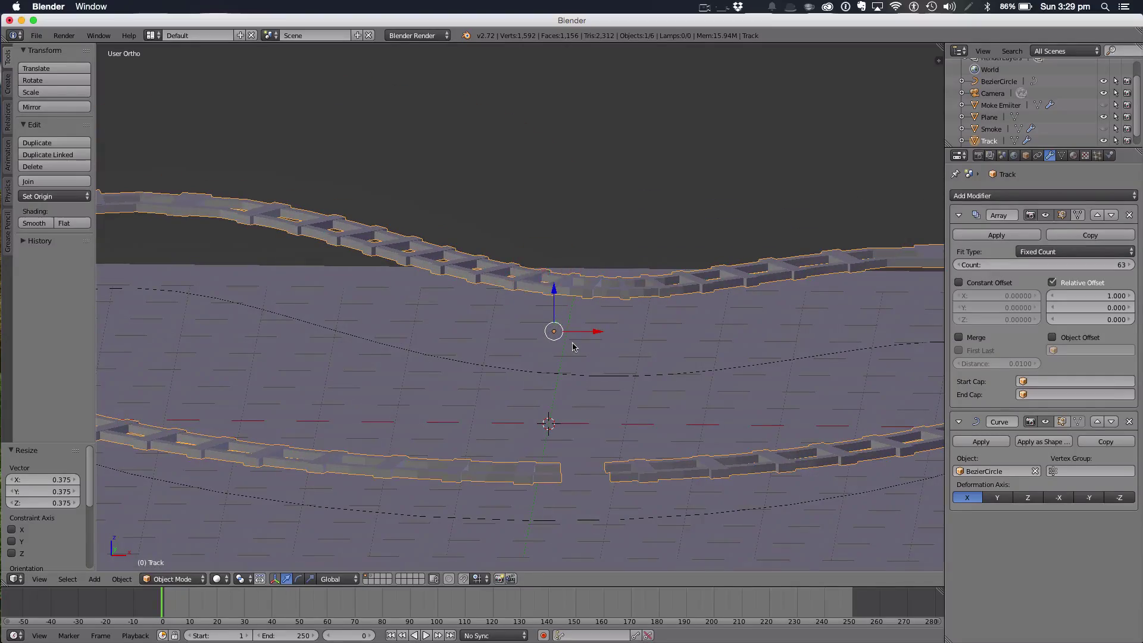
scroll(572, 347, "down", 5)
mouse_move(572, 346)
middle_mouse_down()
mouse_move(510, 369)
mouse_move(571, 360)
middle_mouse_up()
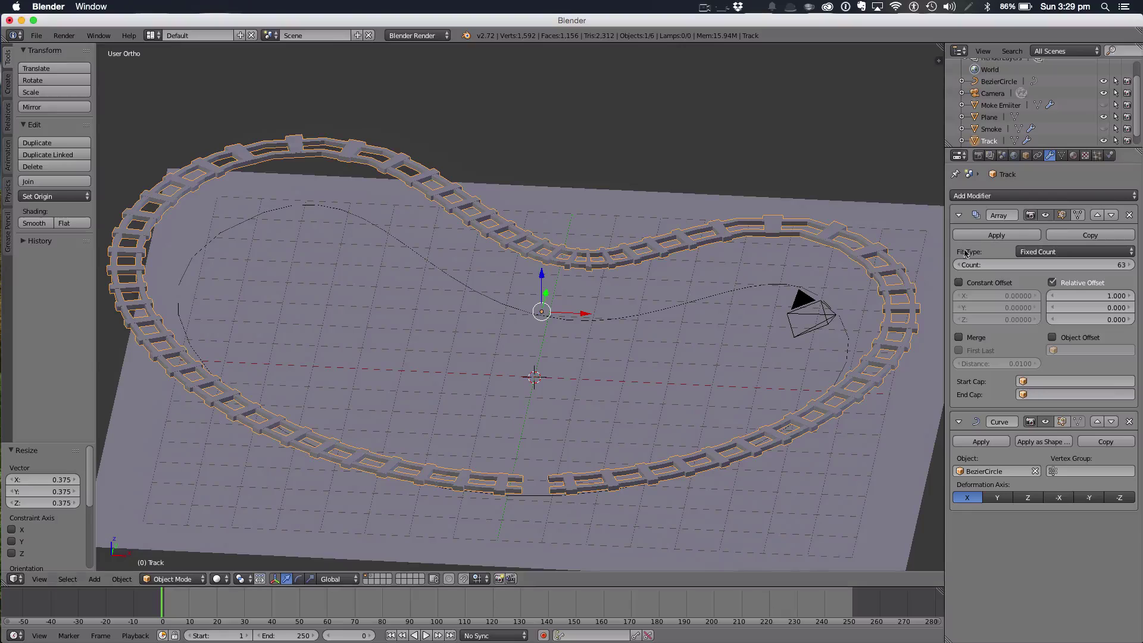
Apply the Array and Curve modifiers and select the track's end face in wireframe Edit Mode
left_click(981, 237)
left_click(981, 237)
key("Tab")
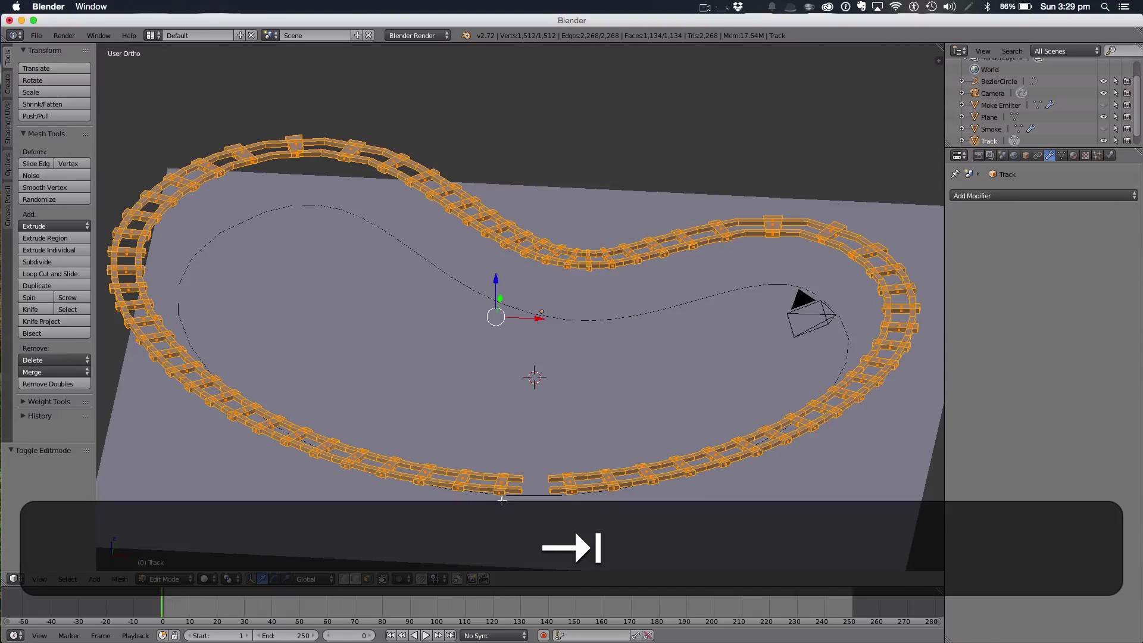
middle_click_drag(501, 499, 500, 490)
right_click(470, 478)
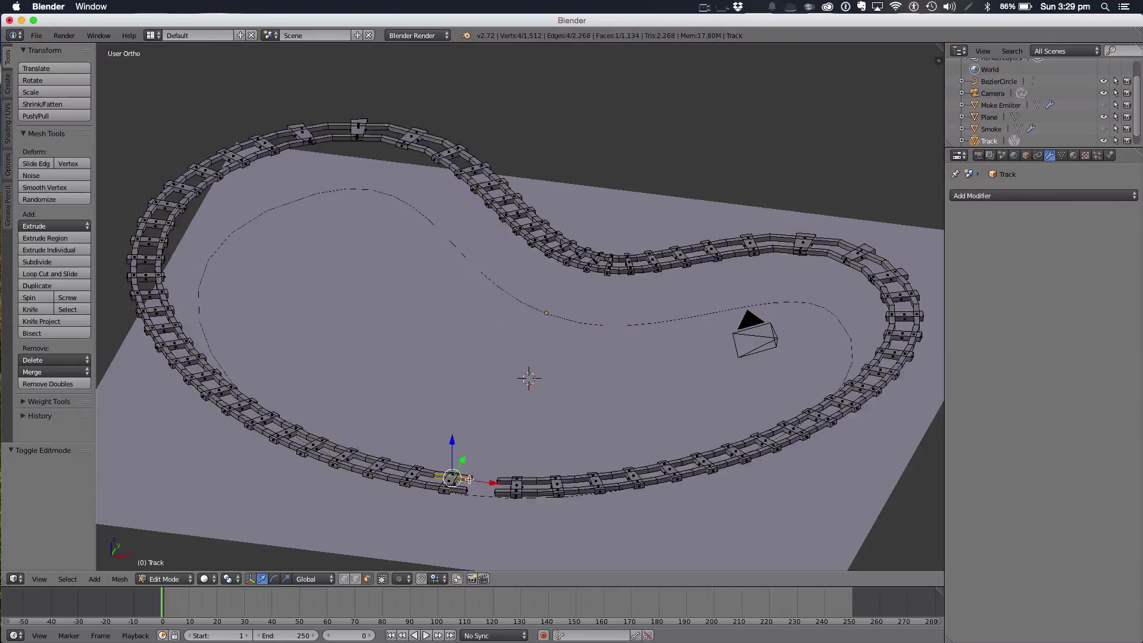
scroll(470, 479, "up", 6)
scroll(386, 459, "down", 6, "shift")
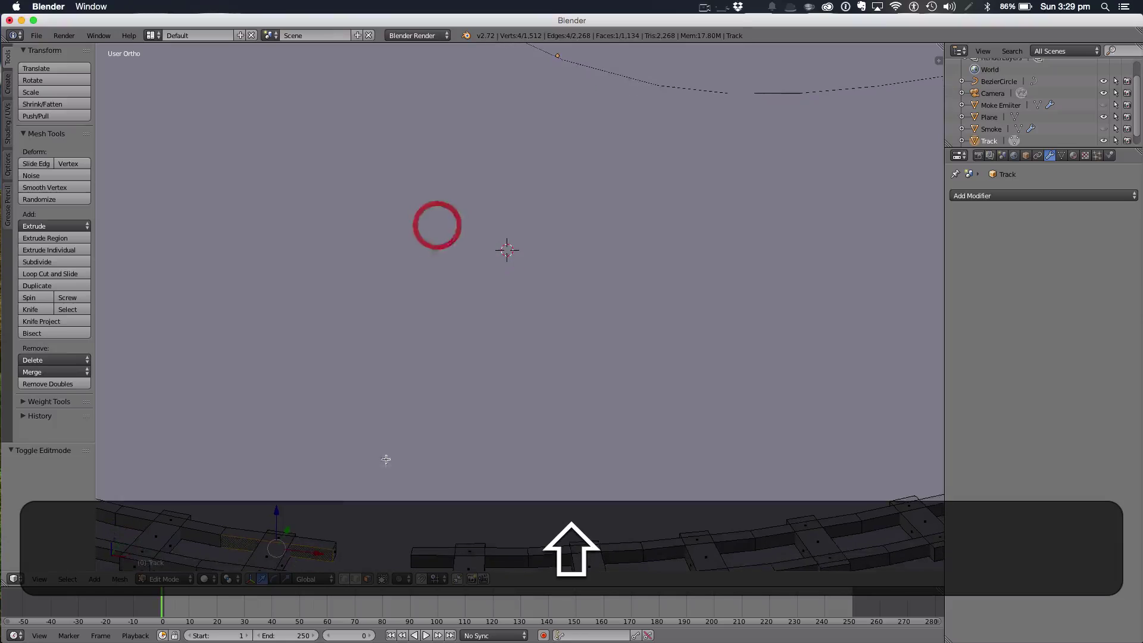
key("z")
middle_click_drag(354, 543, 405, 516)
scroll(408, 513, "up", 1)
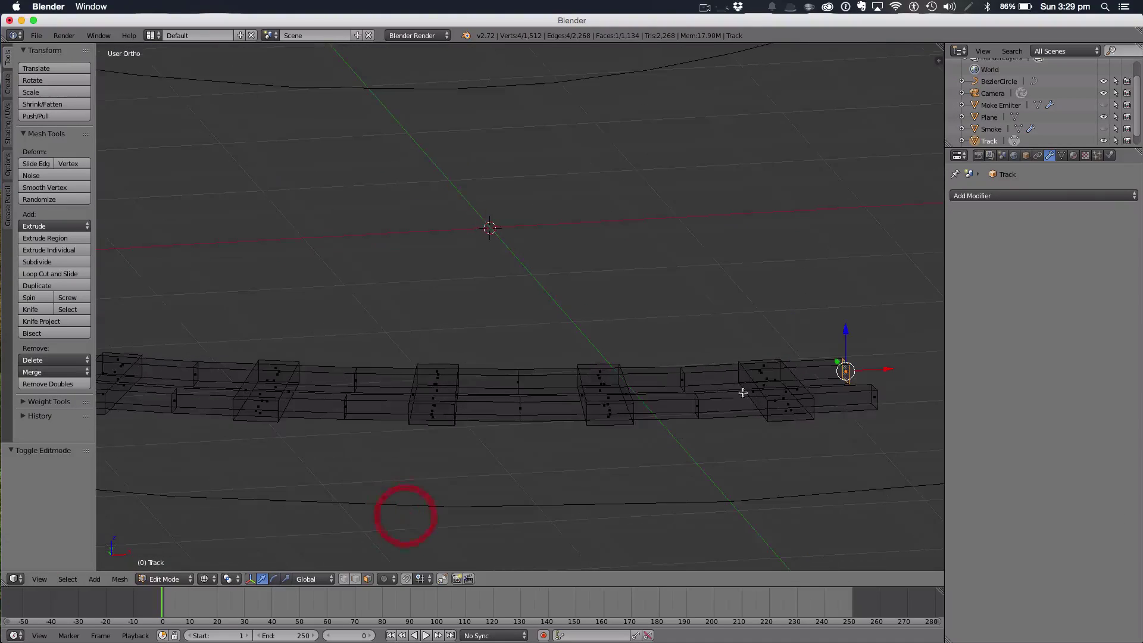
scroll(834, 401, "down", 2)
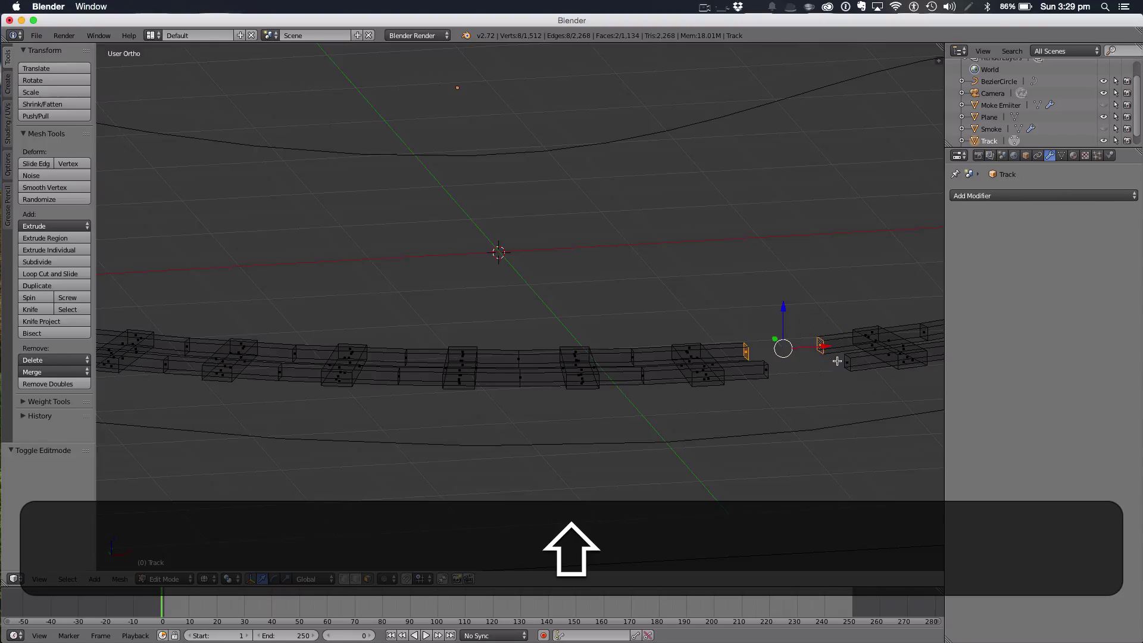
Bridge Edge Loops between the two end faces to close the track's gap
key("w")
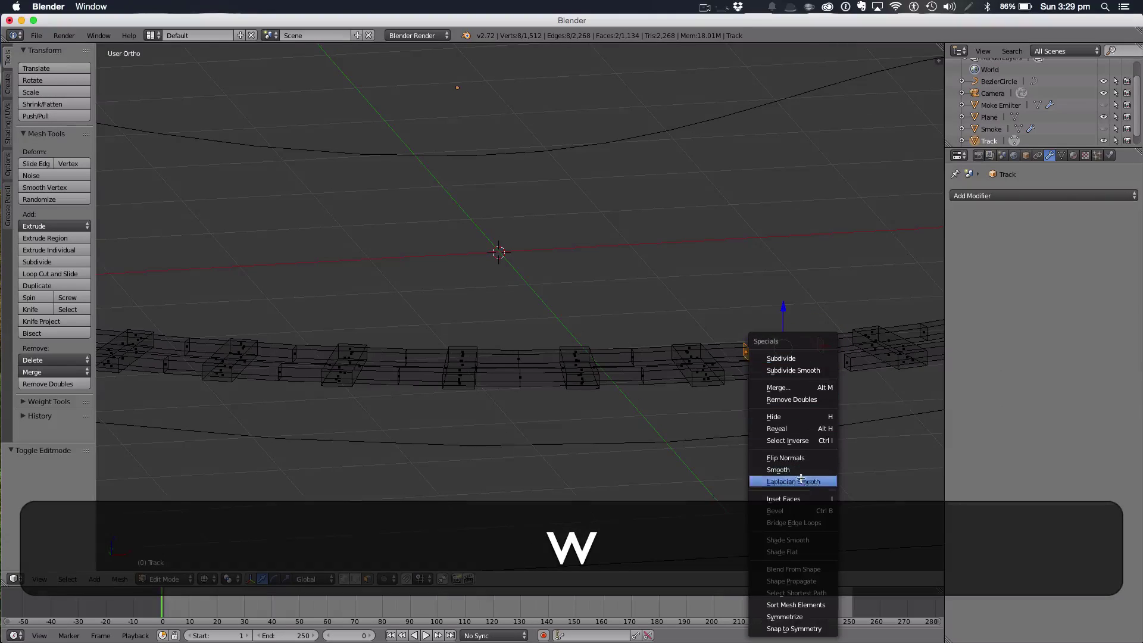
left_click(805, 523)
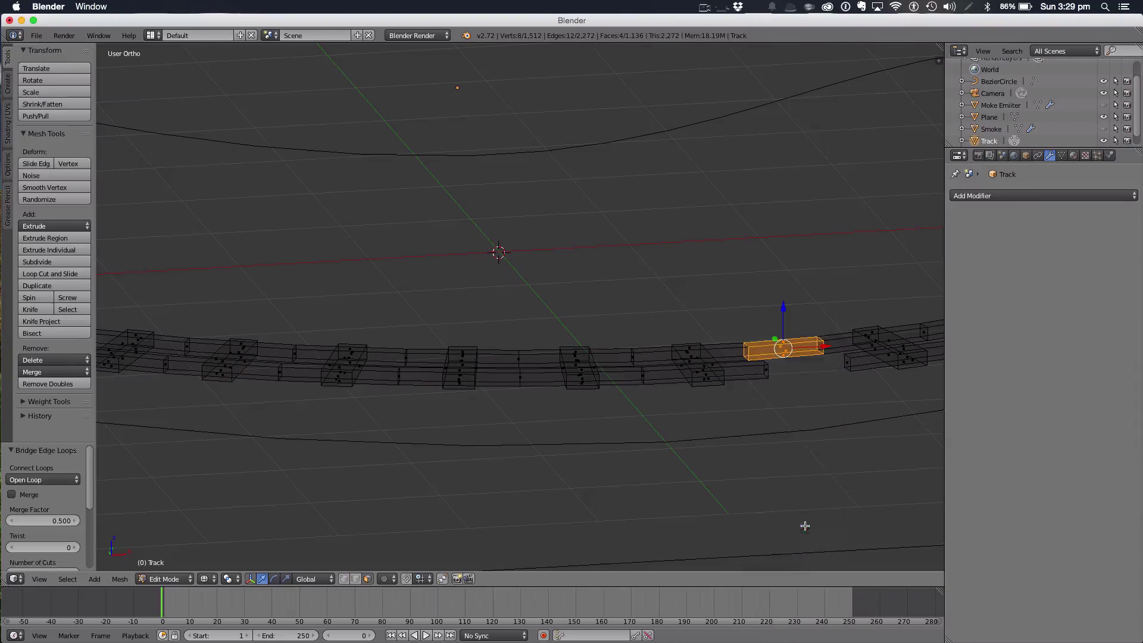
right_click(847, 363)
scroll(798, 371, "up", 1)
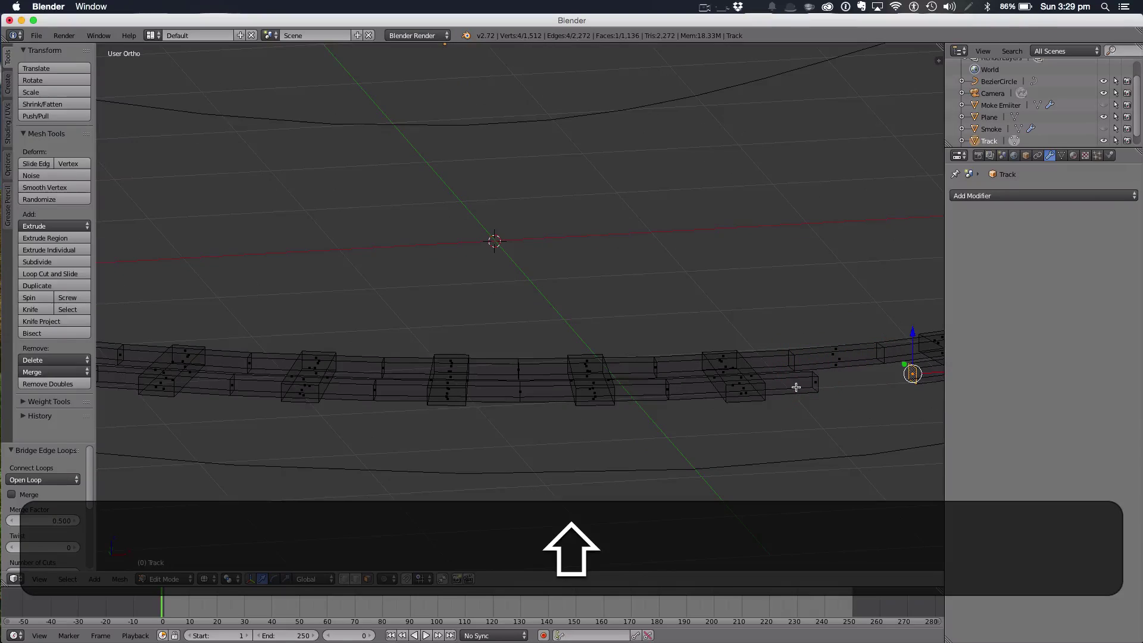
right_click(813, 381, "shift")
key("shift+w")
left_click(814, 381)
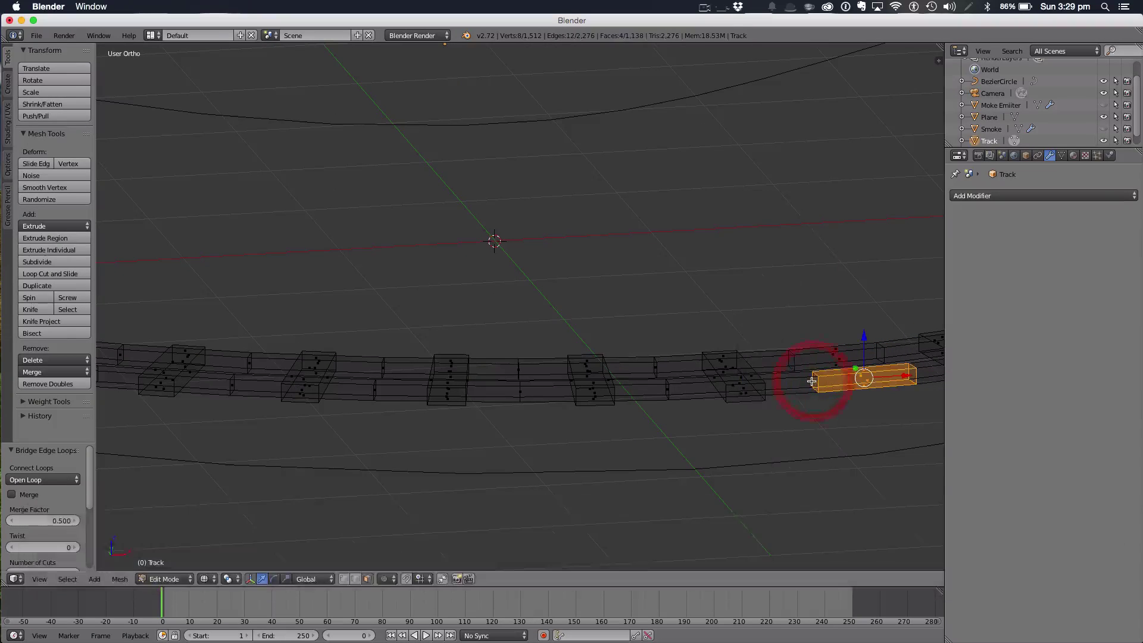
key("Tab")
key("Tab")
Select all and Remove Doubles to merge 496 duplicate vertices, then return to Object Mode
key("a")
key("w")
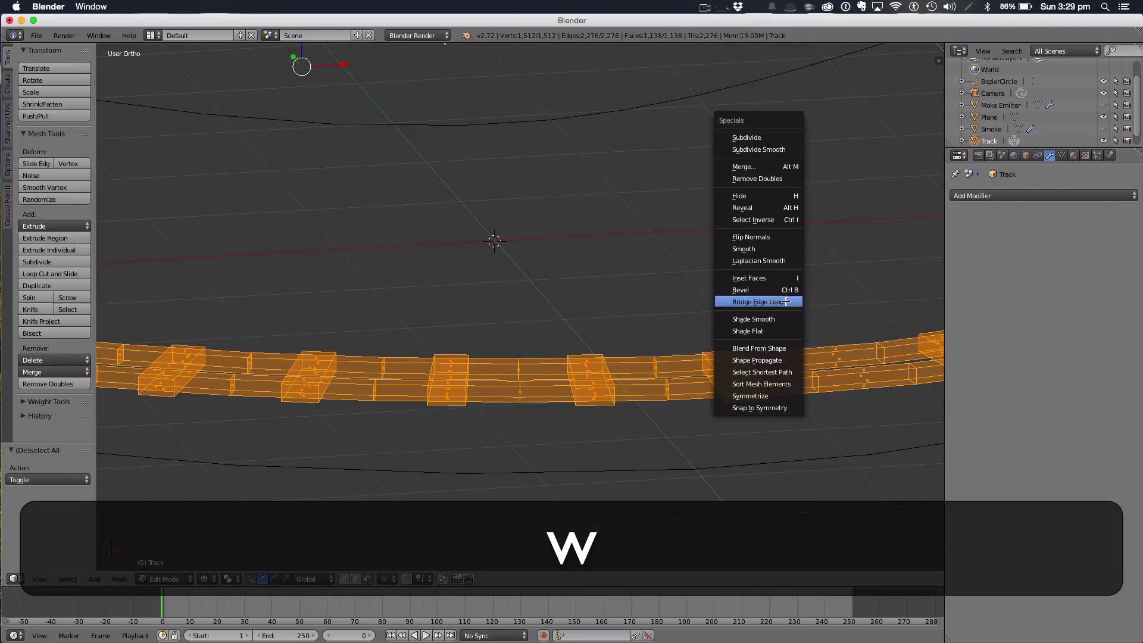
left_click(760, 179)
key("Tab")
scroll(681, 276, "down", 5)
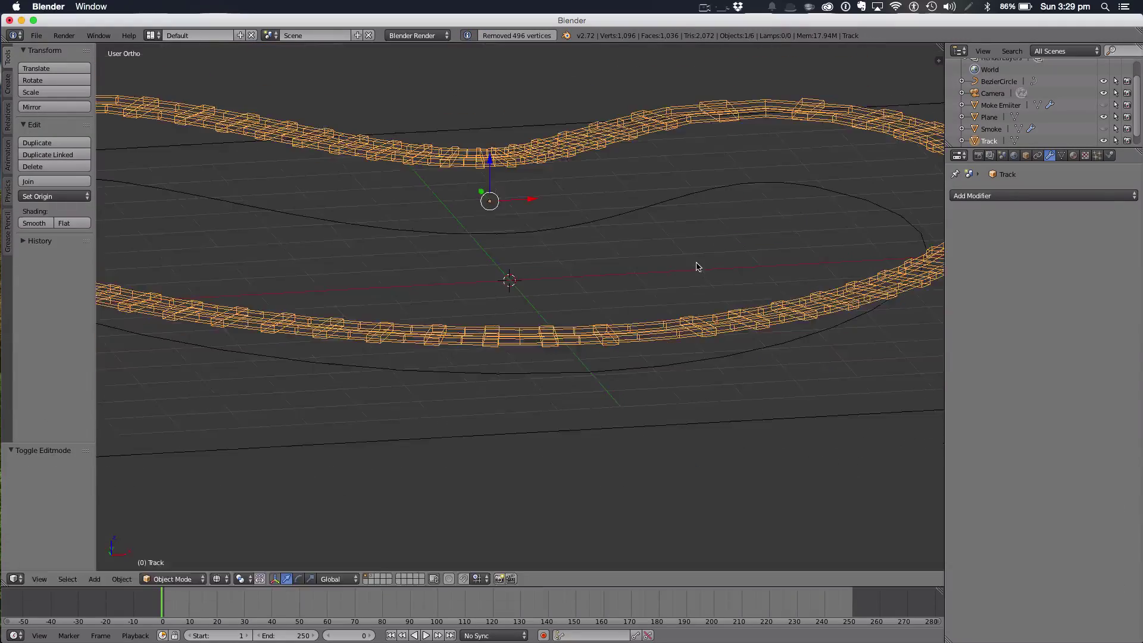
key("z")
mouse_move(696, 265)
middle_mouse_down()
mouse_move(671, 271)
mouse_move(663, 324)
middle_mouse_up()
Scale the Track and lower it toward the plane in front view
right_click(664, 324)
key("s")
left_click(772, 218)
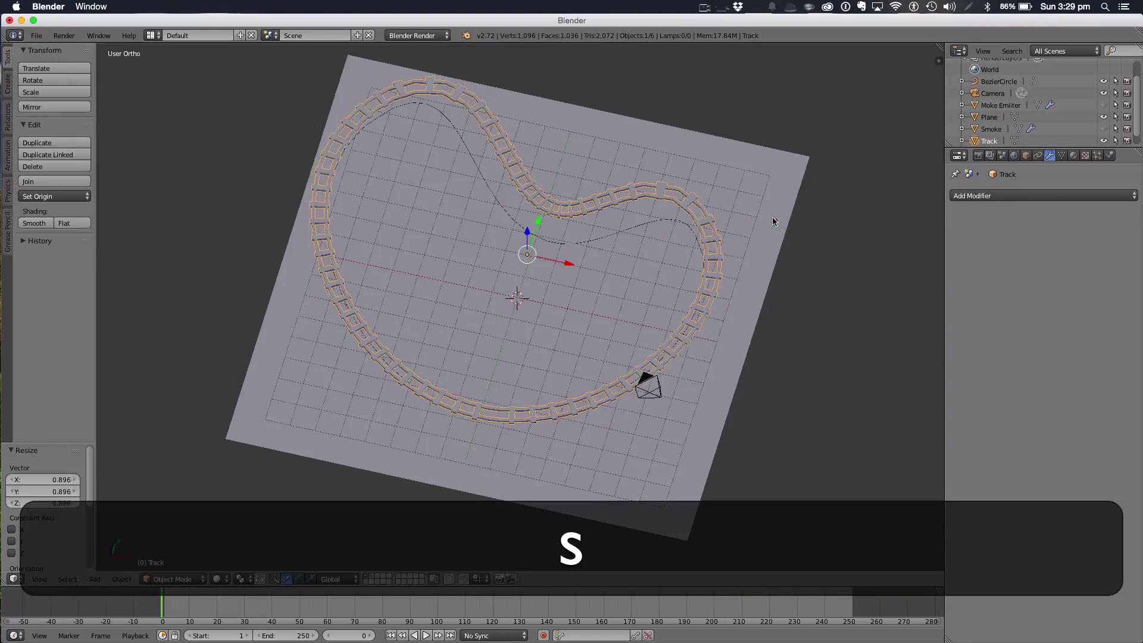
key("KP_1")
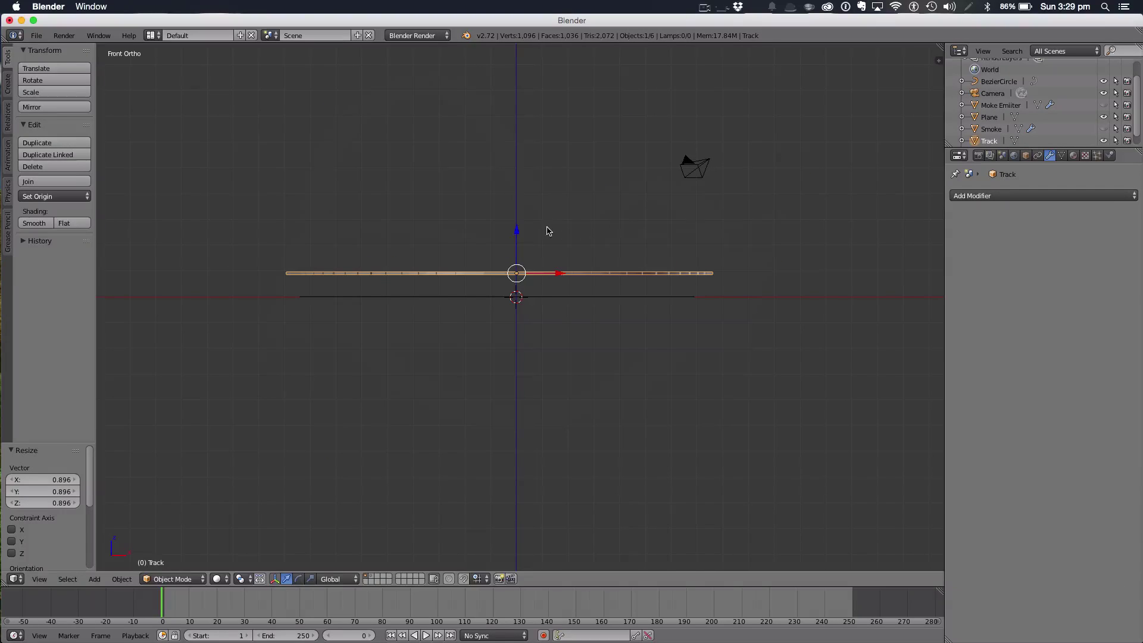
left_click_drag(517, 233, 511, 251)
middle_click_drag(572, 237, 654, 245)
Reselect the Track in top view, cancel a scale attempt and undo to its earlier size
key("a")
right_click(587, 252)
right_click(604, 249)
key("KP_7")
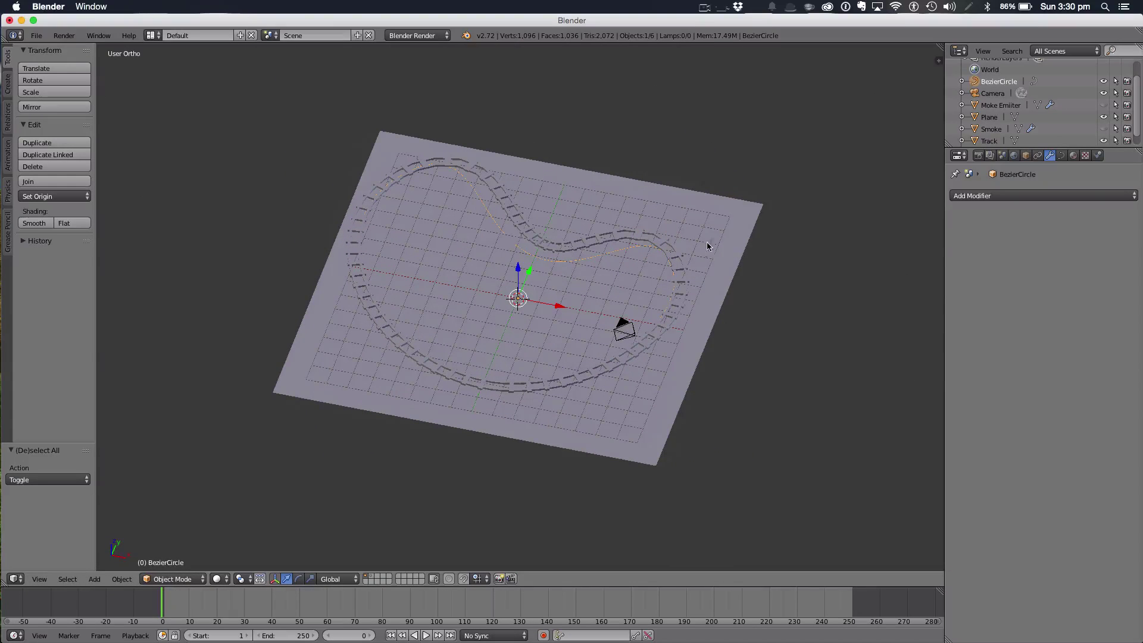
right_click(586, 244)
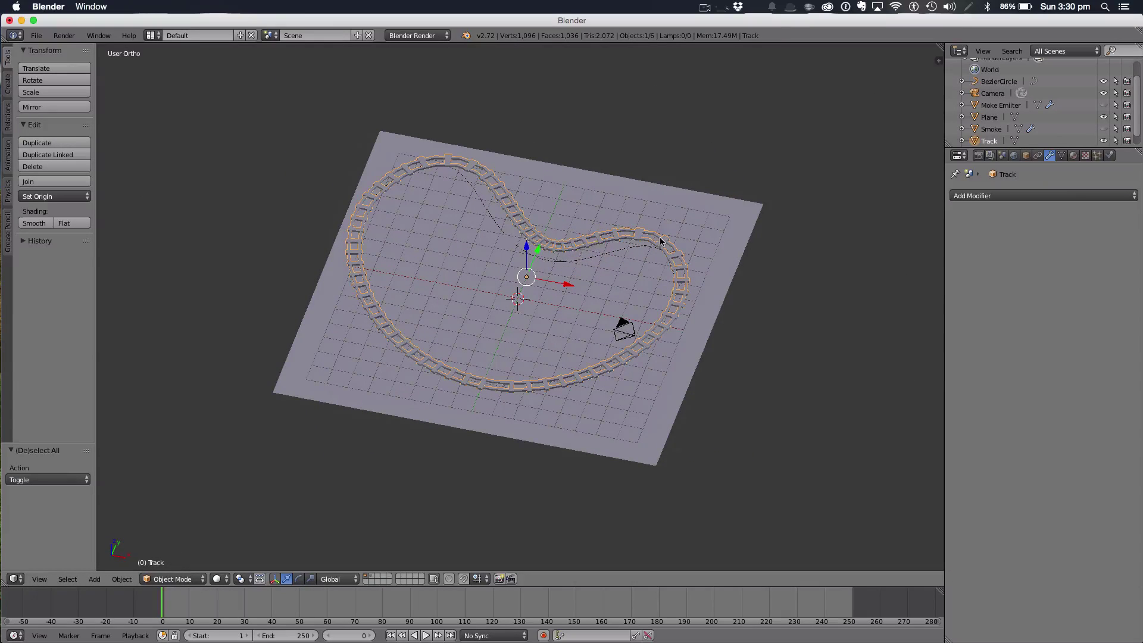
key("s")
right_click(632, 243)
key("super+z")
key("super+z")
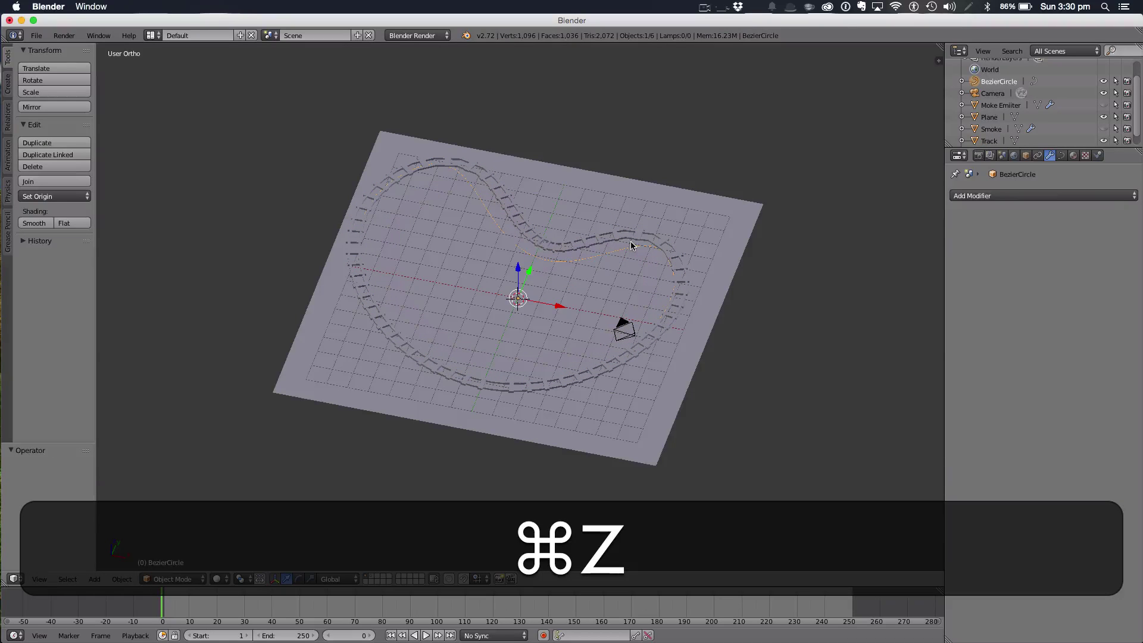
key("super+z")
key("super+z")
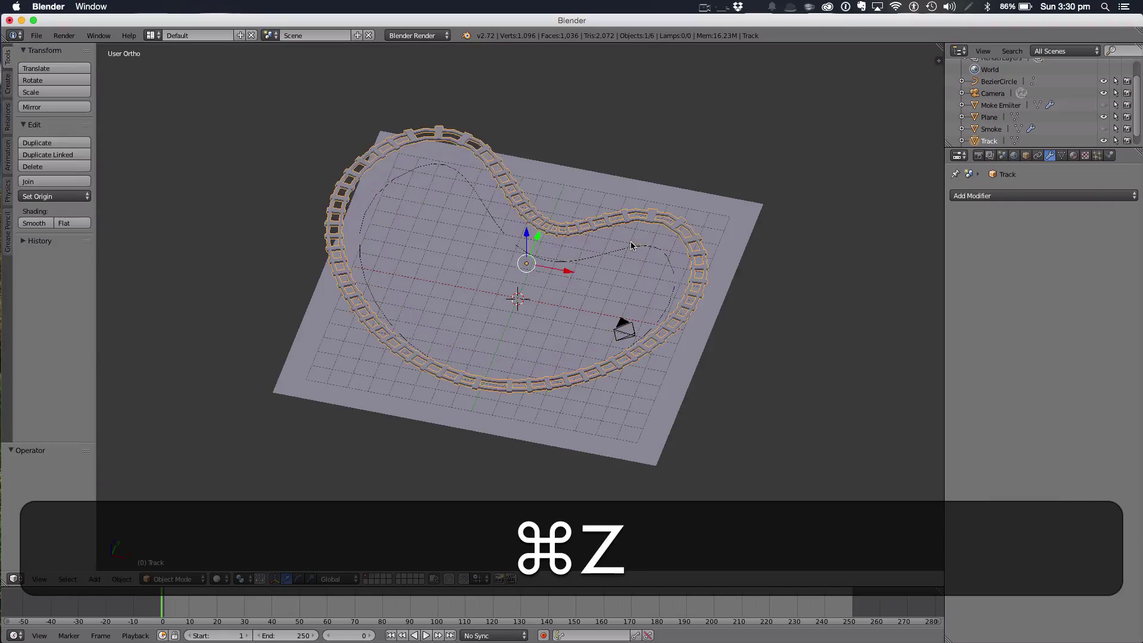
Scale the Track down to 0.838 in top wireframe view
middle_click_drag(631, 241, 822, 294)
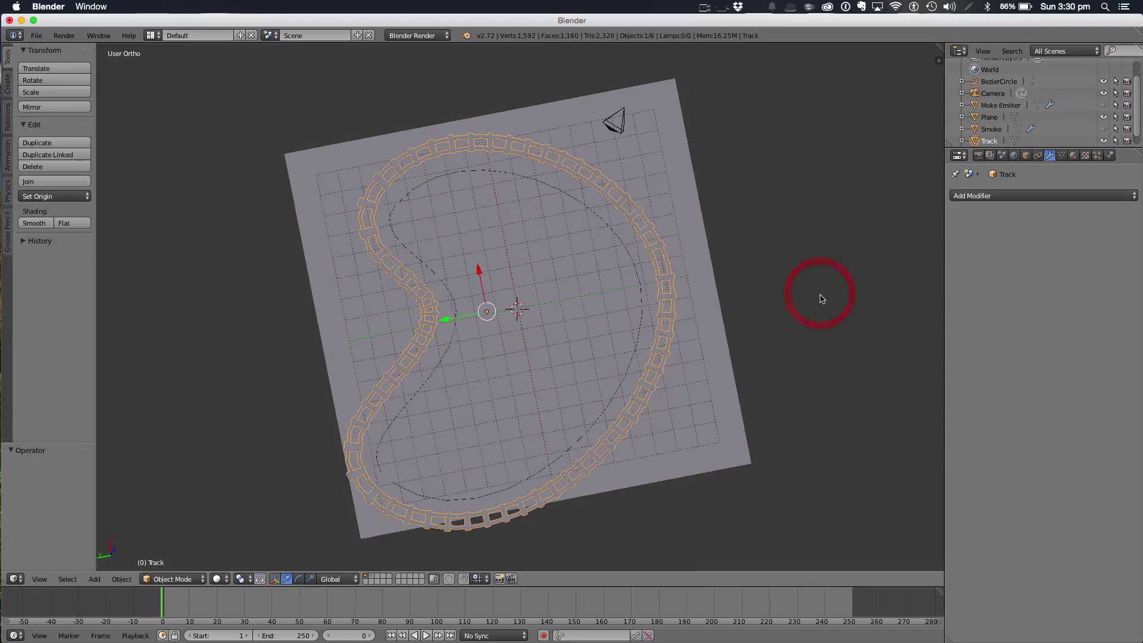
key("KP_7")
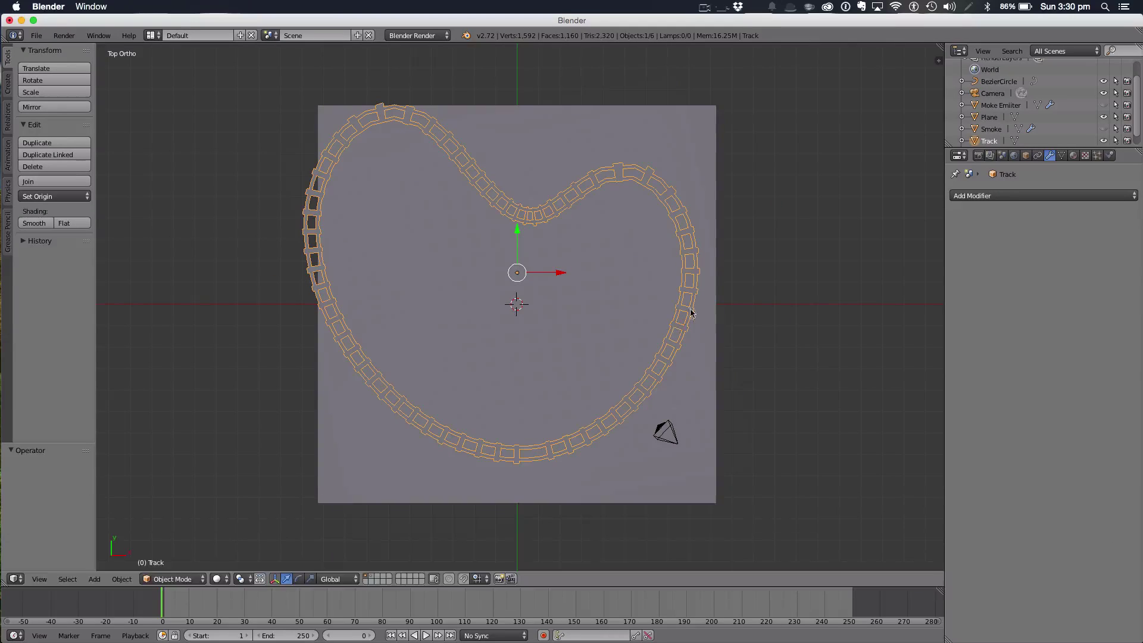
key("z")
key("s")
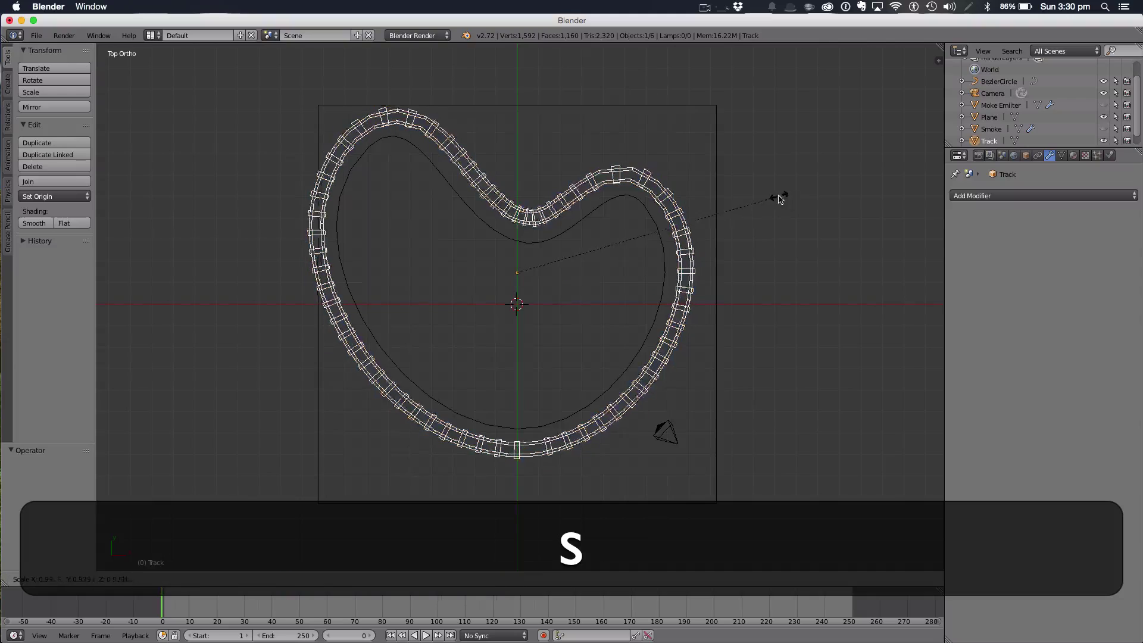
left_click(739, 198)
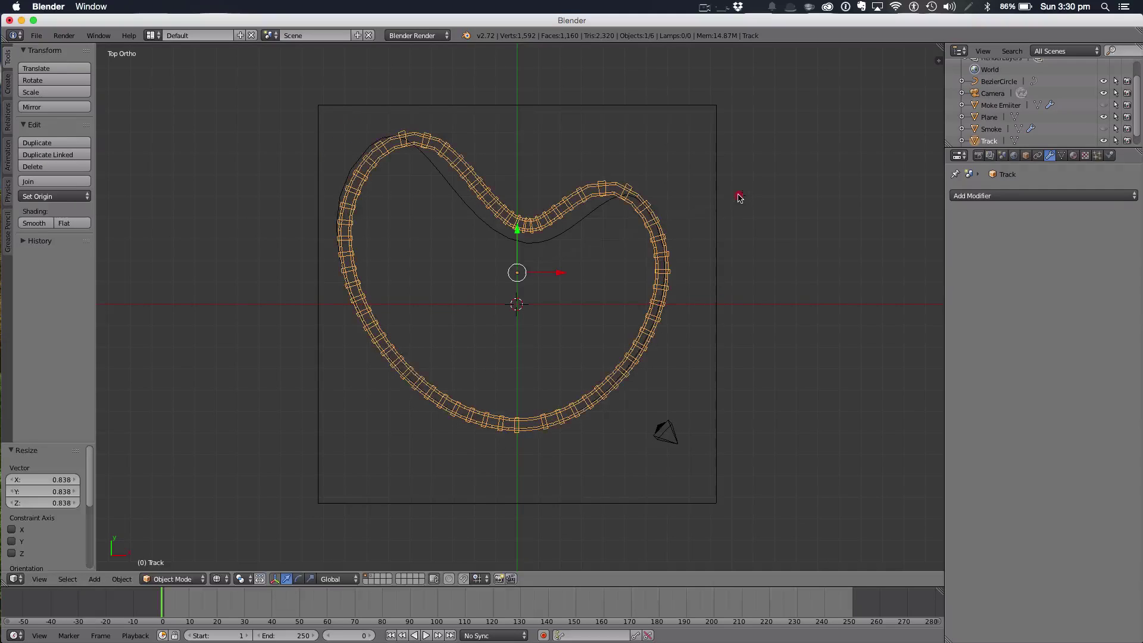
Edit the BezierCircle and move two of its top-left points toward the track centre
right_click(605, 210)
key("Tab")
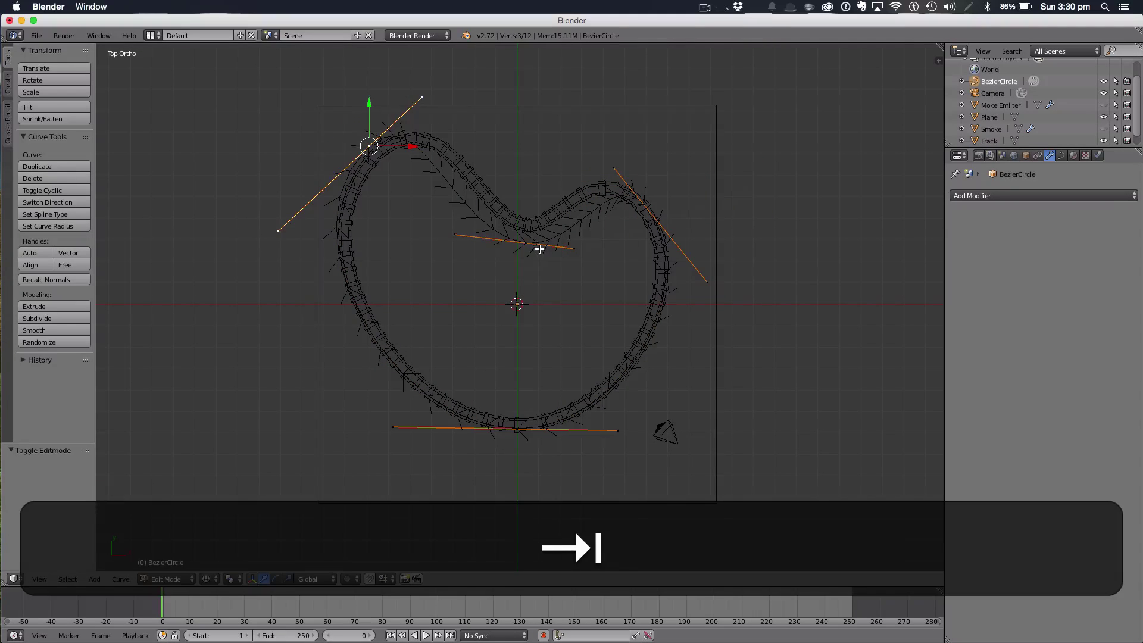
key("g")
left_click(462, 176)
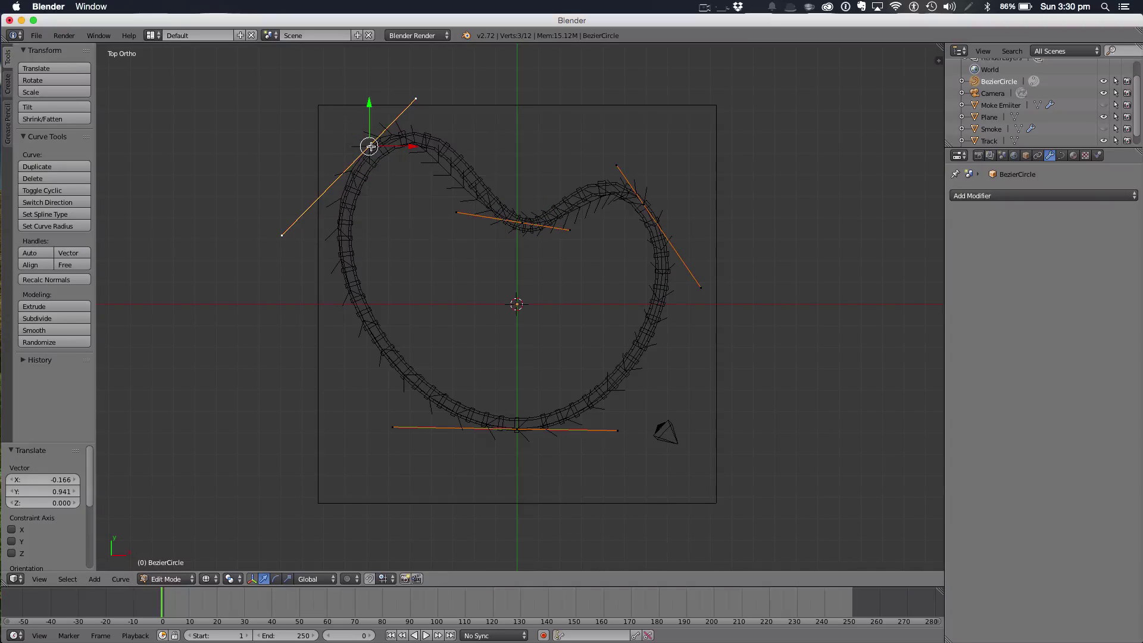
key("g")
left_click(377, 147)
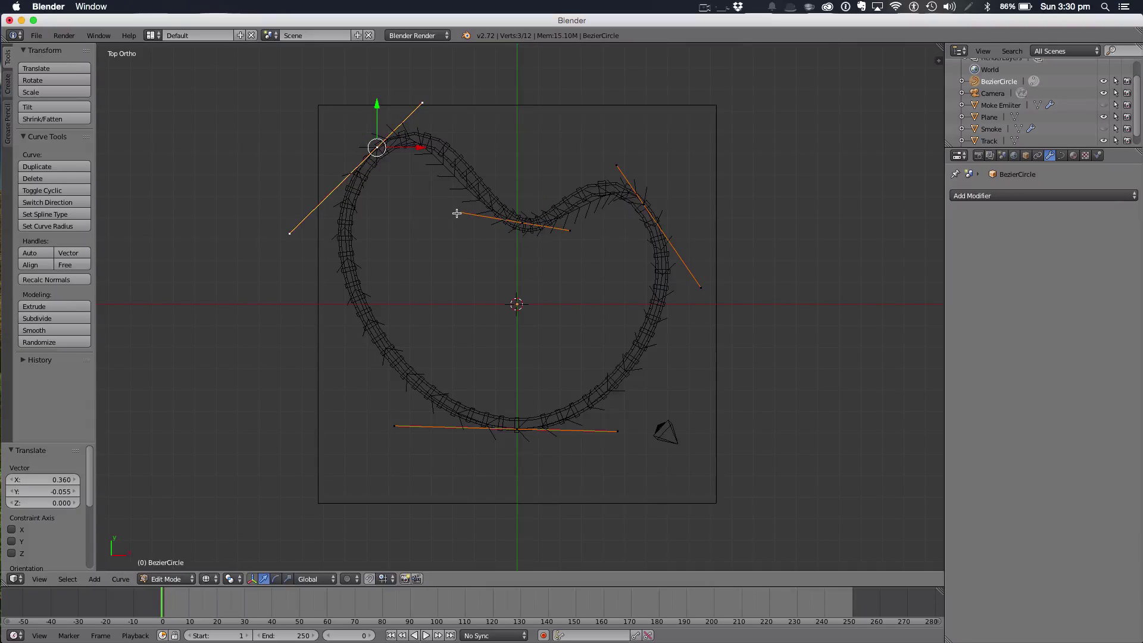
Reposition the top-left, upper-right and dip handle points to deepen the heart's top dip
right_click(460, 215)
key("g")
left_click(475, 195)
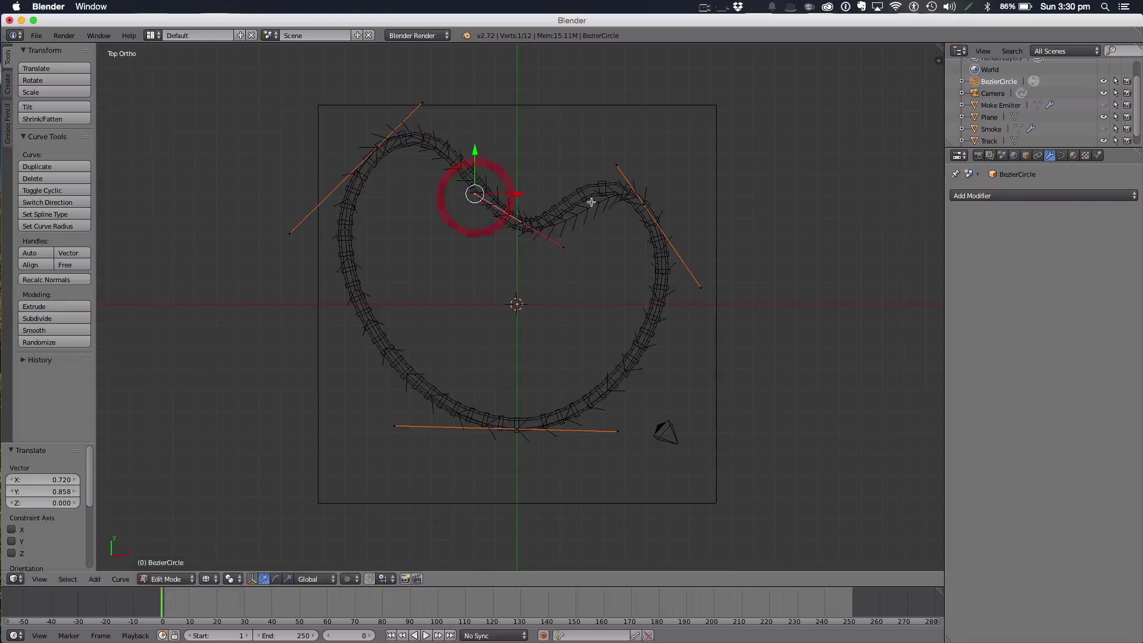
right_click(617, 173)
key("g")
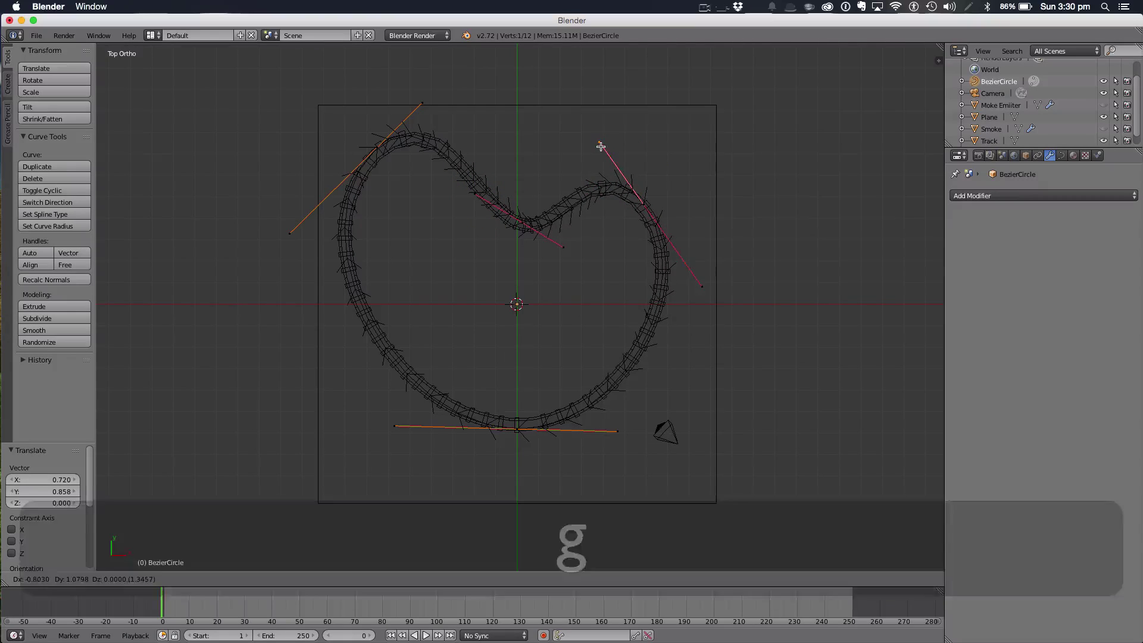
left_click(590, 150)
right_click(567, 244)
key("g")
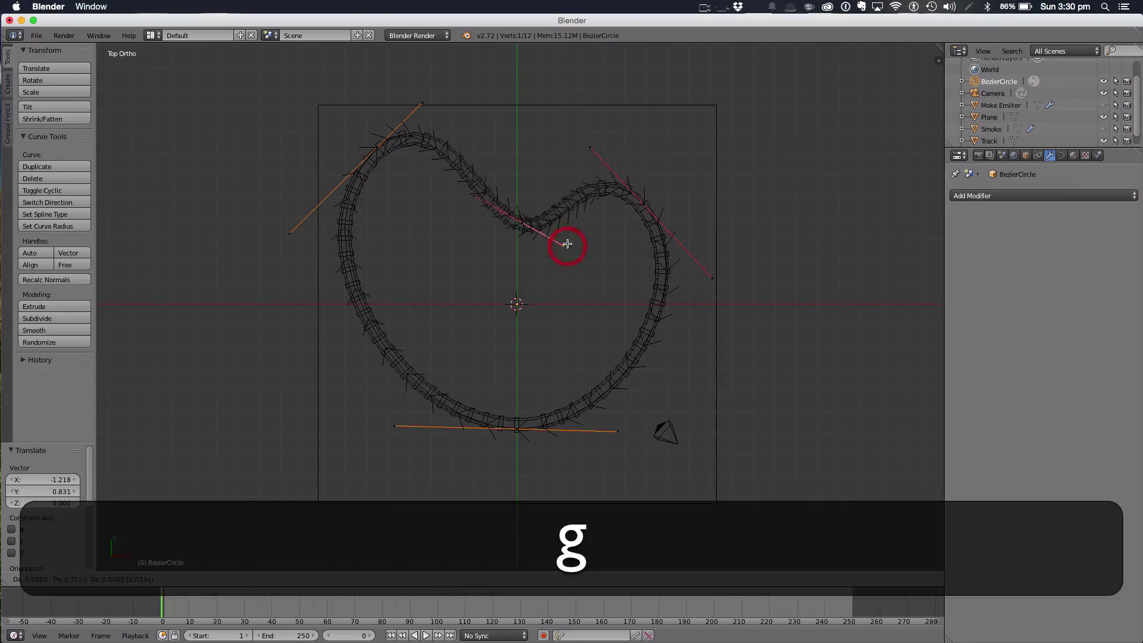
left_click(568, 240)
key("Tab")
Lower the Track down on Z onto the plane
key("z")
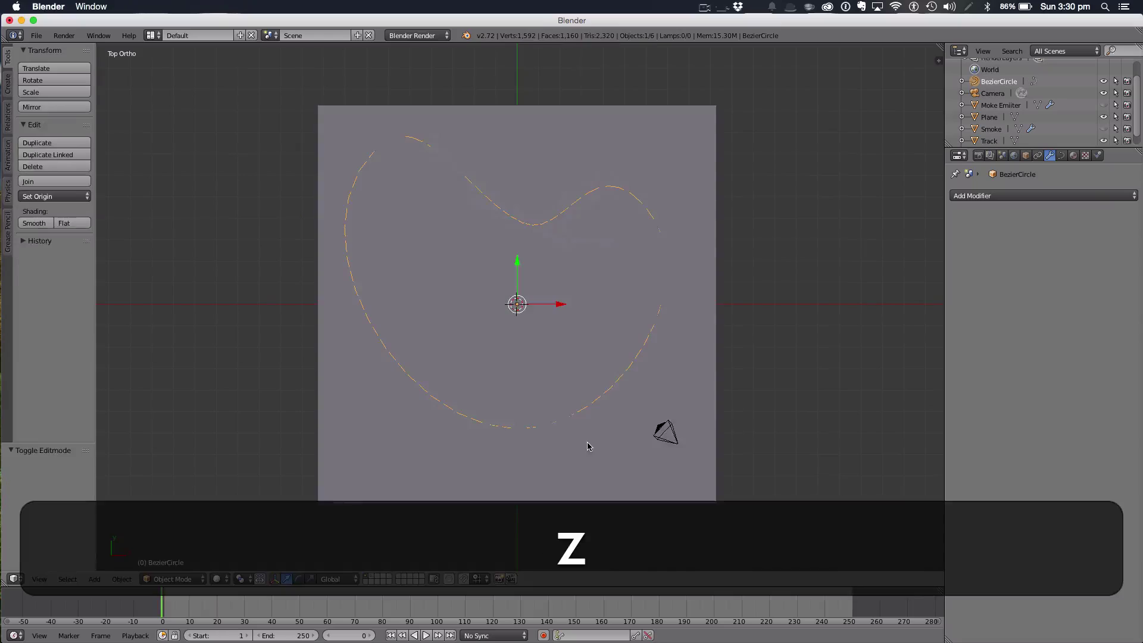
key("z")
middle_click_drag(589, 443, 630, 418)
key("Tab")
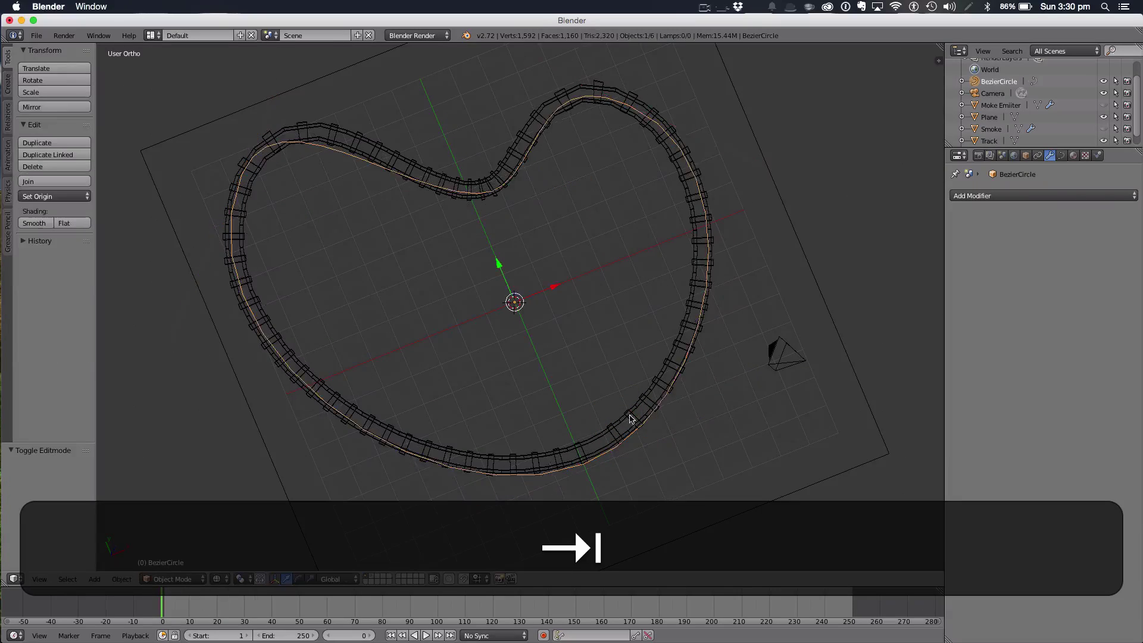
key("z")
key("z")
middle_click_drag(702, 365, 757, 253)
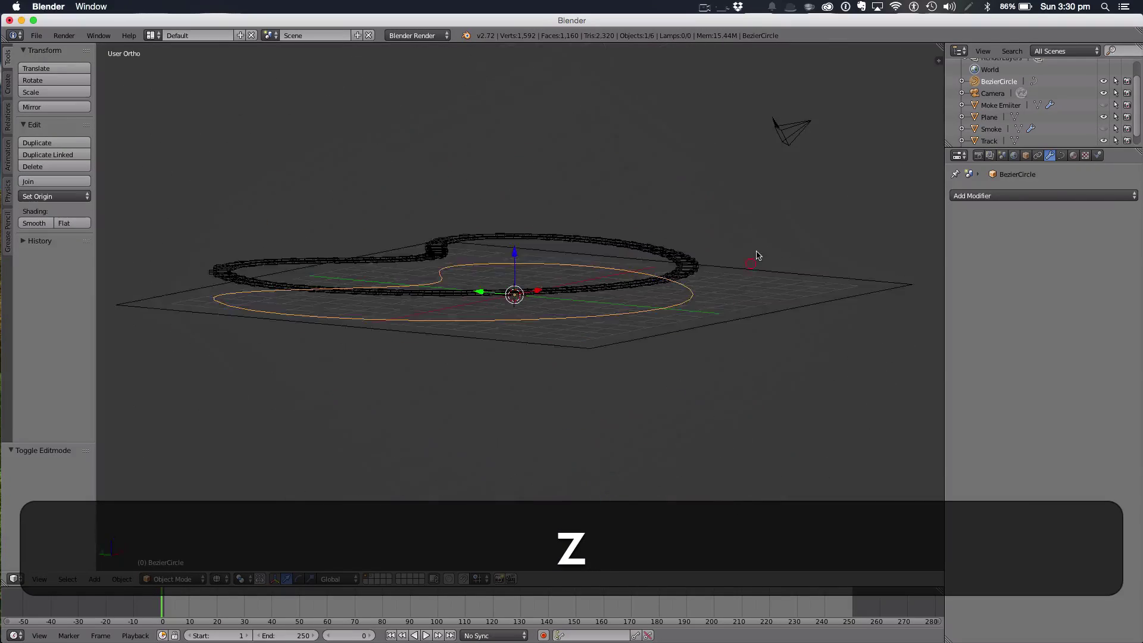
key("z")
right_click(701, 275)
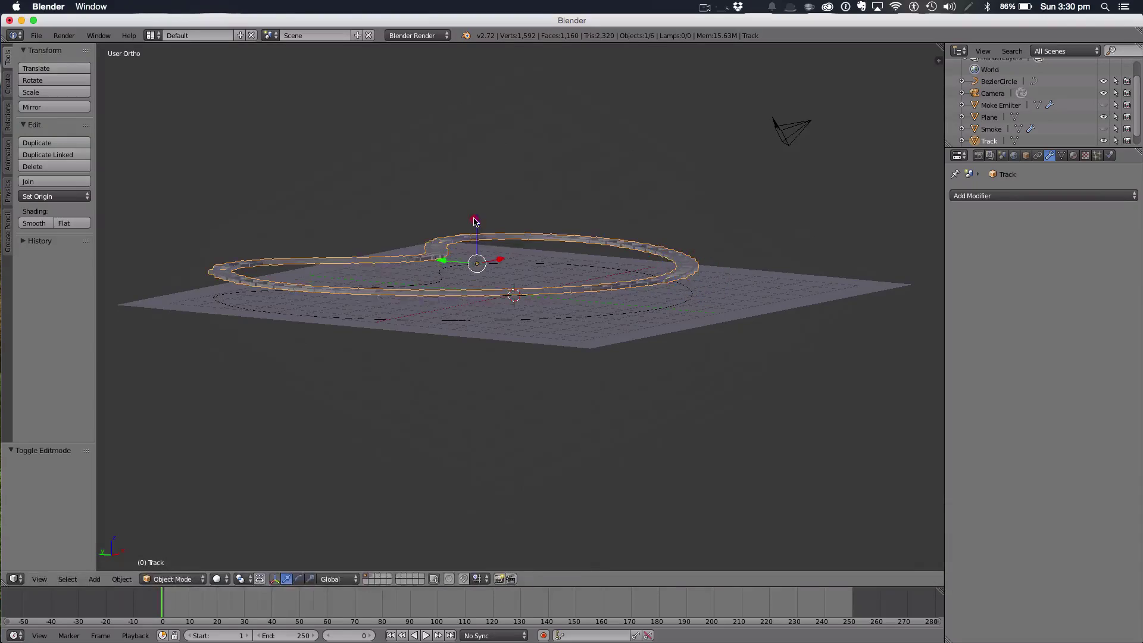
left_click_drag(475, 221, 475, 247)
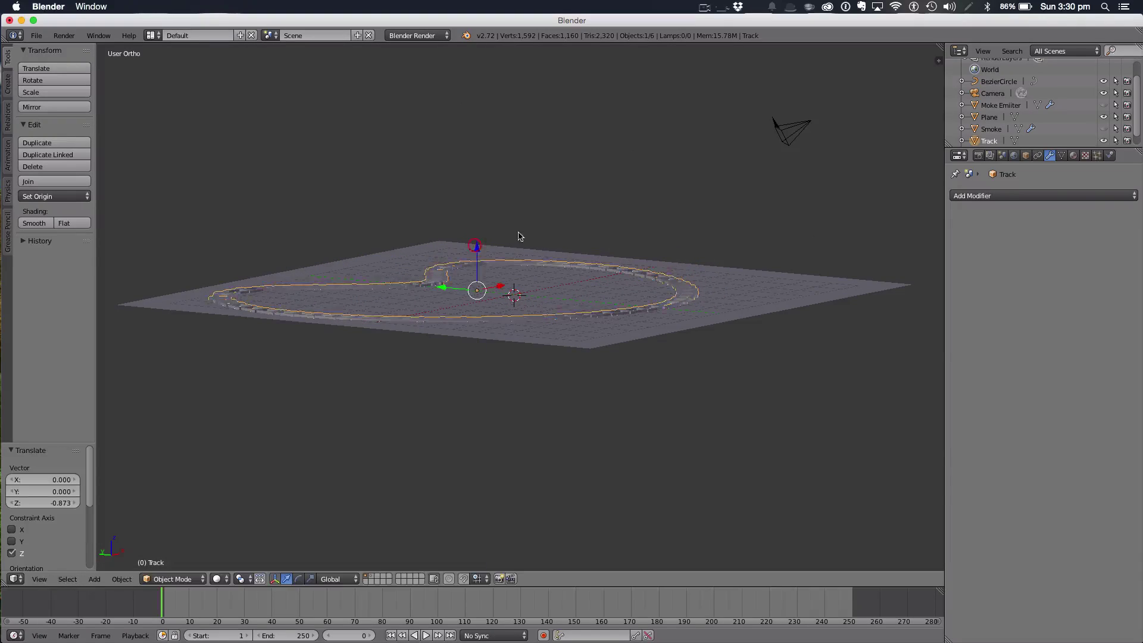
Unhide the Moke Emitter, Smoke and Train objects
middle_click_drag(520, 237, 793, 239)
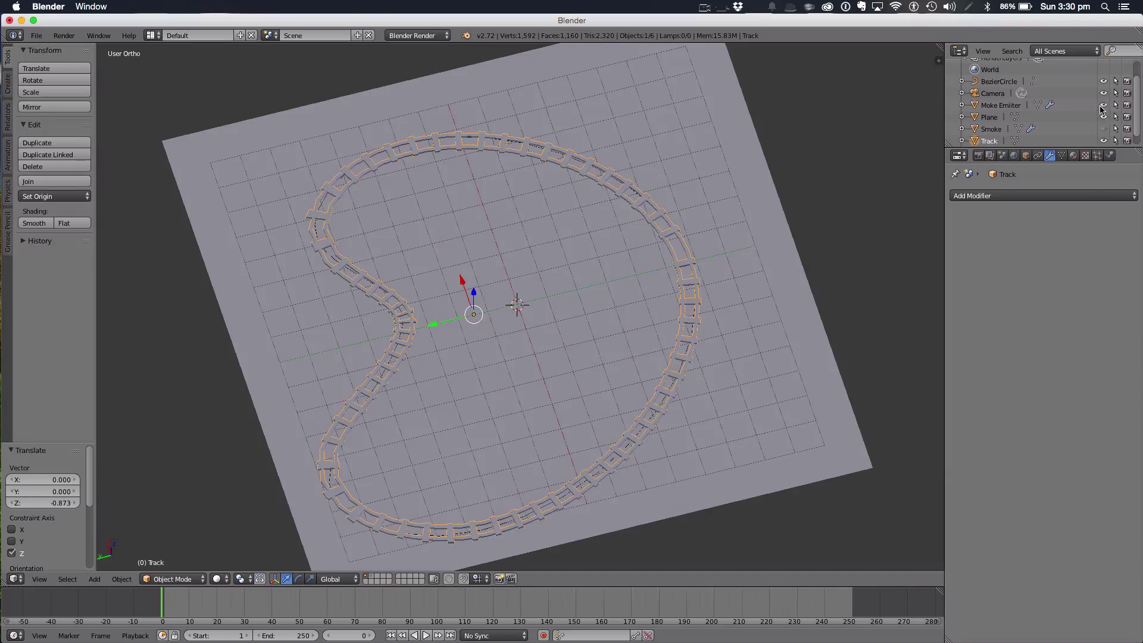
left_click(1104, 105)
left_click(1103, 129)
middle_click_drag(868, 137, 941, 119)
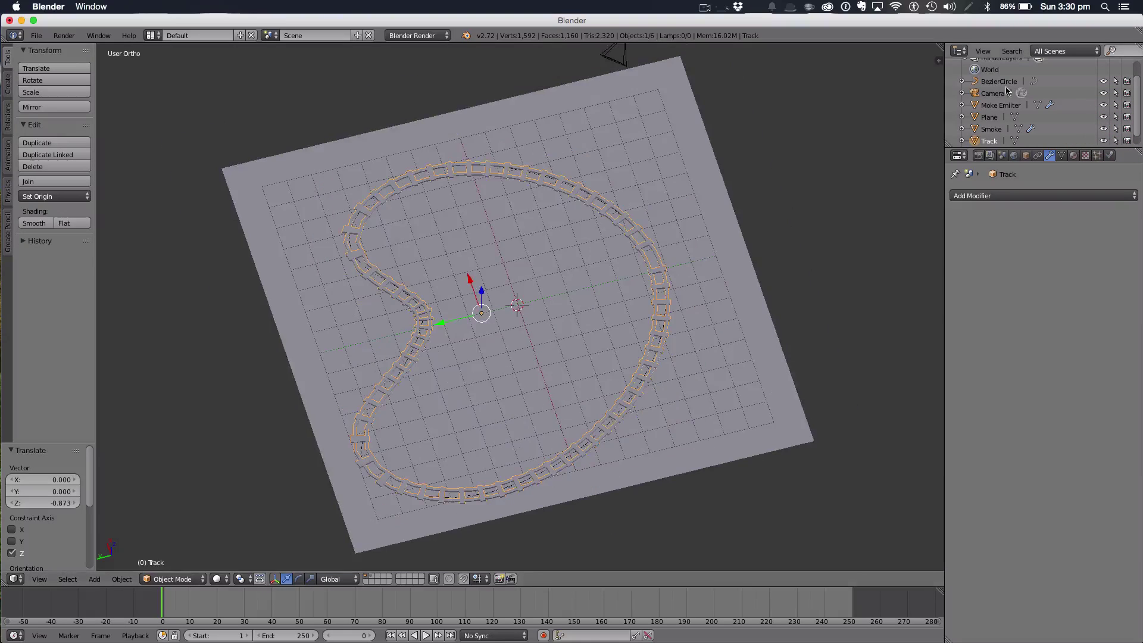
scroll(1025, 97, "down", 1)
left_click(1103, 140)
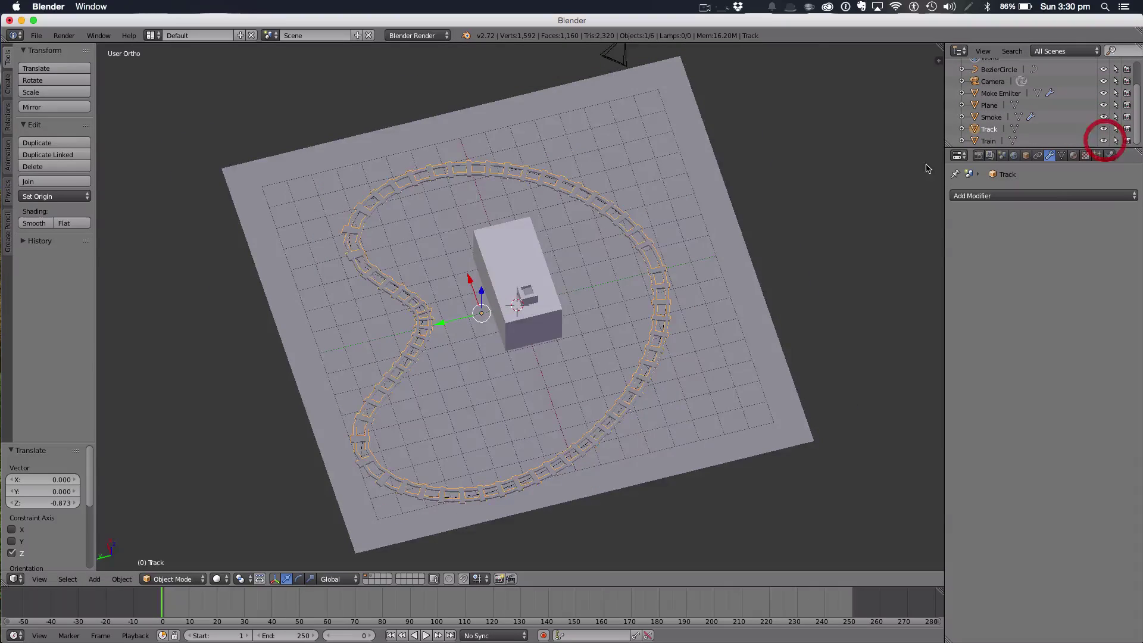
Shrink the Train to 0.796 scale inside the track loop
middle_click_drag(773, 250, 611, 243)
right_click(546, 275)
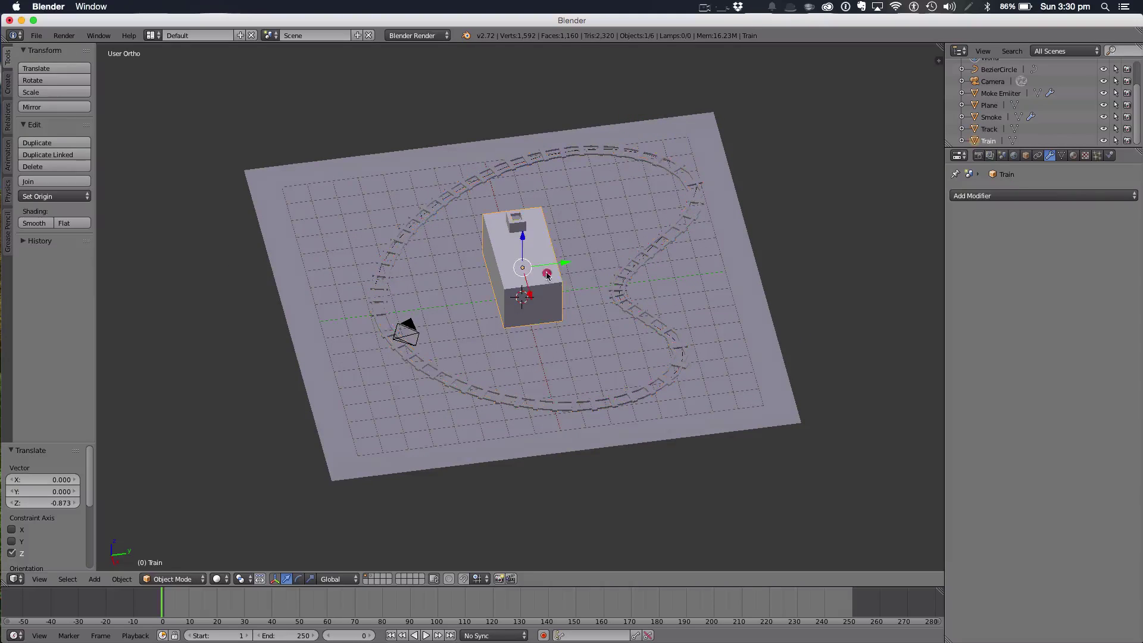
key("s")
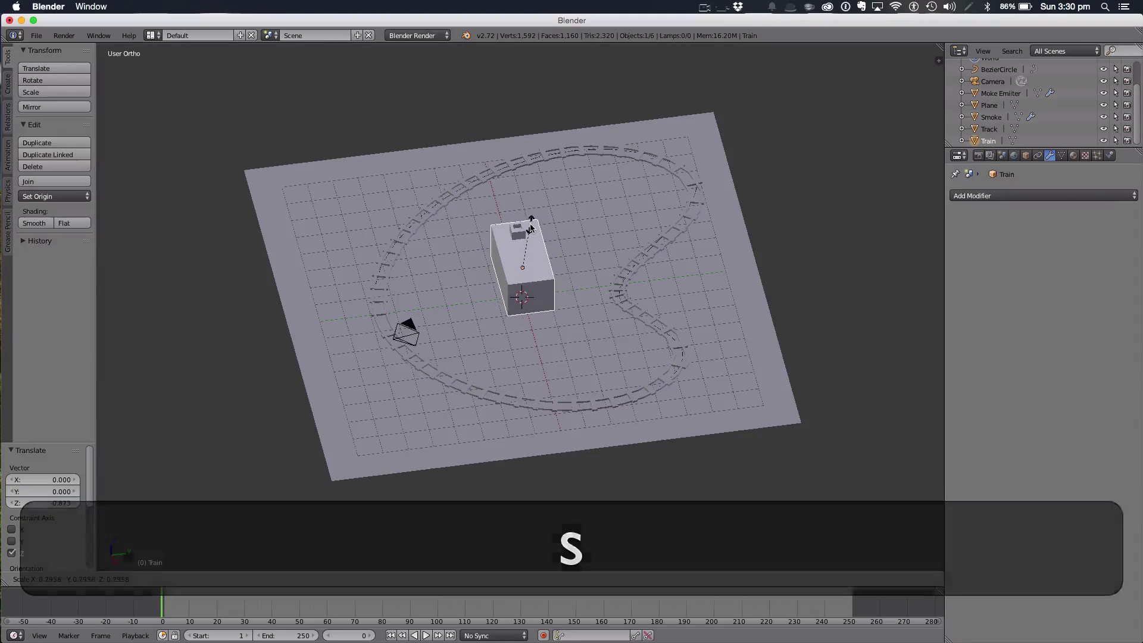
left_click(531, 227)
Scale the Moke Emitter to 0.860 and reposition it on Z above the train
right_click(518, 224)
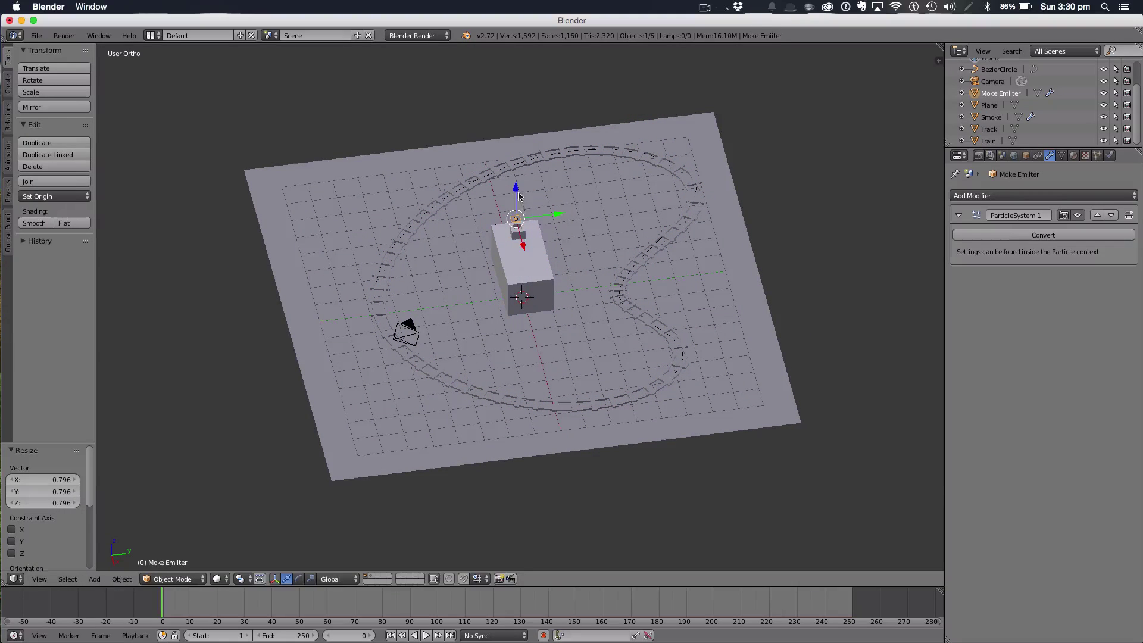
left_click_drag(518, 196, 522, 206)
middle_click_drag(620, 235, 592, 248)
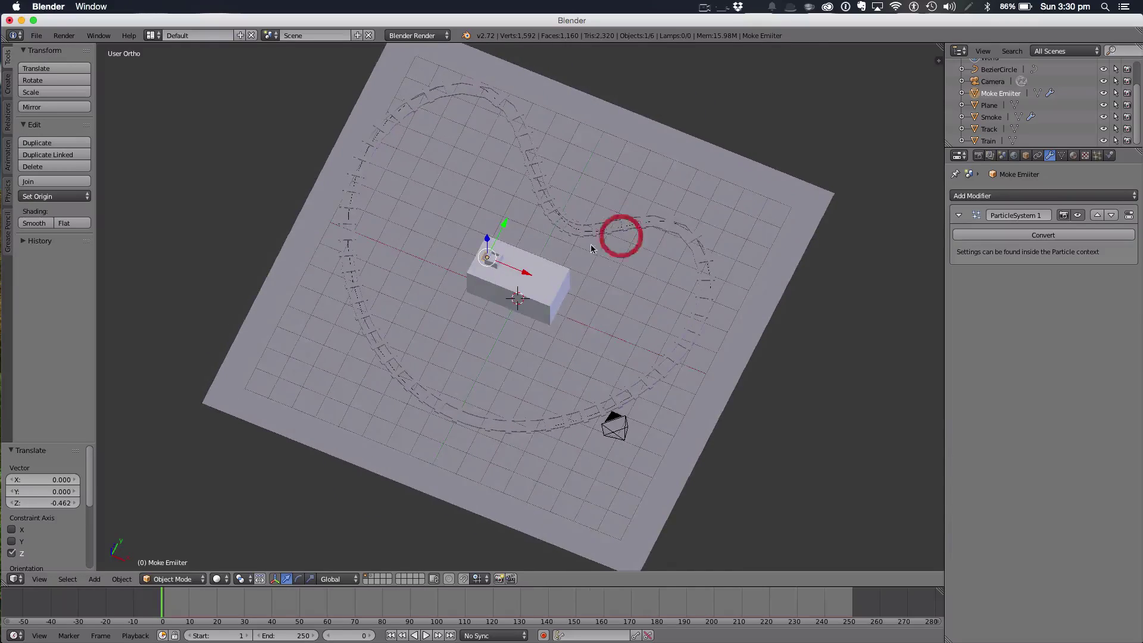
key("shift")
key("s")
left_click(528, 268)
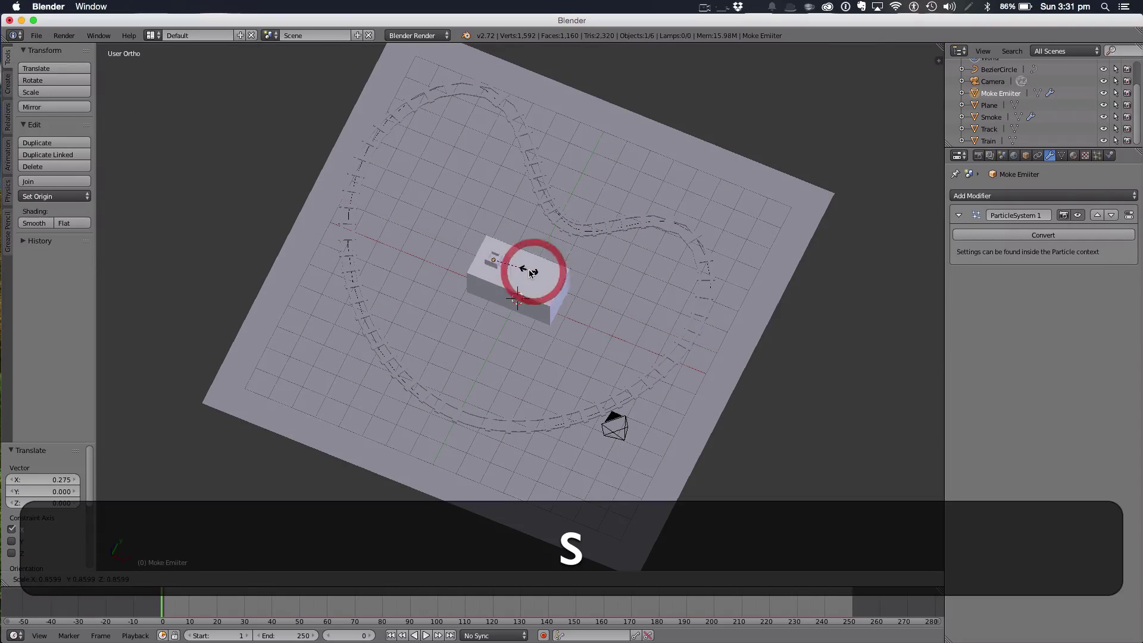
left_click_drag(489, 239, 493, 238)
mouse_move(574, 248)
middle_mouse_down()
mouse_move(628, 216)
mouse_move(581, 239)
middle_mouse_up()
Move the Train and Moke Emitter together -5.726 along Y onto the track
right_click(534, 263, "shift")
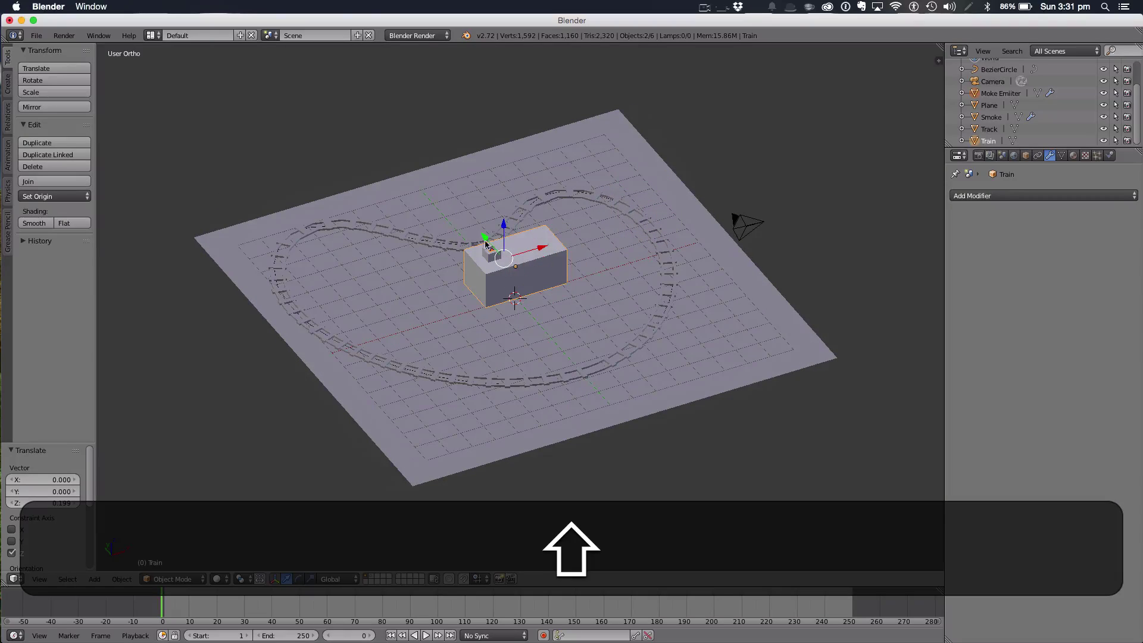
left_click_drag(486, 244, 559, 305)
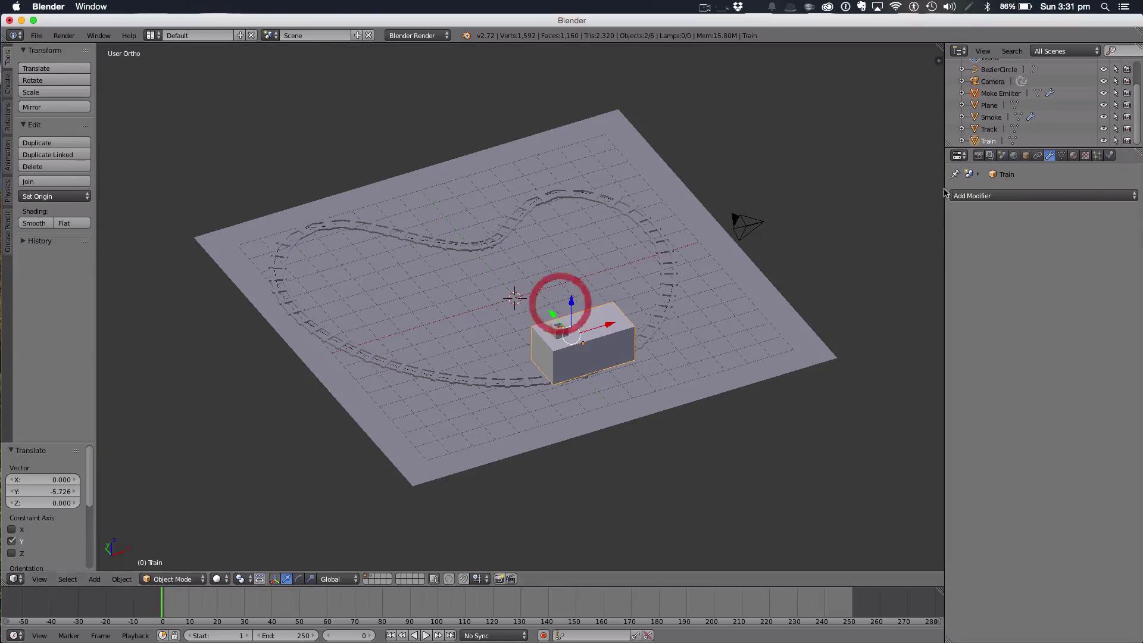
right_click(604, 320)
Give the Train a Follow Path constraint targeting BezierCircle, with Follow Curve and Animate Path
left_click(1044, 197)
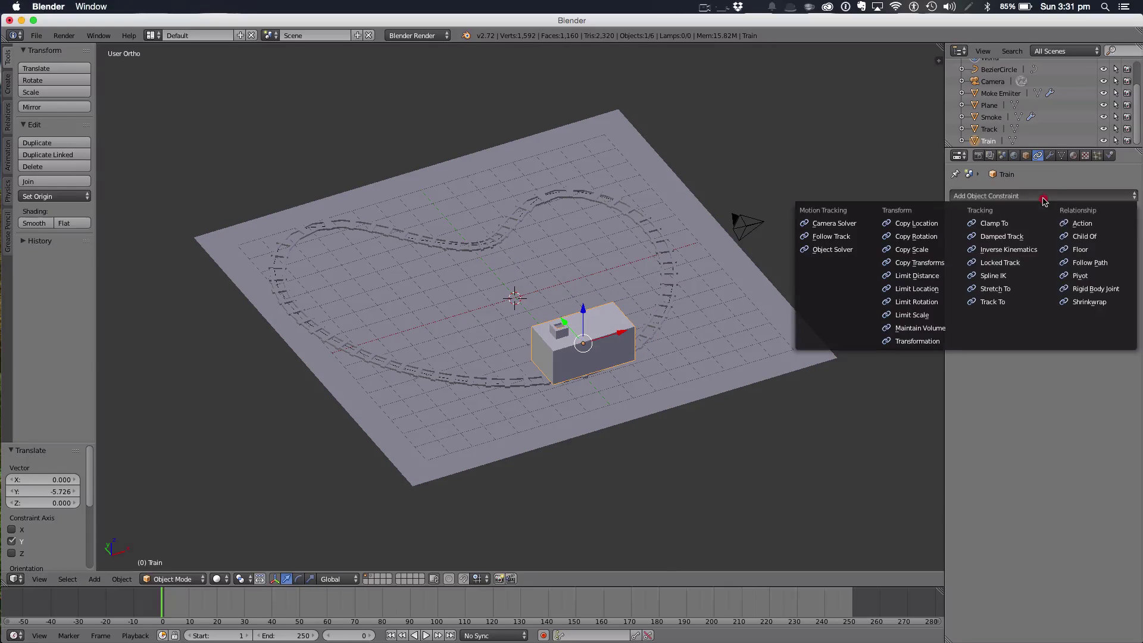
left_click(1101, 269)
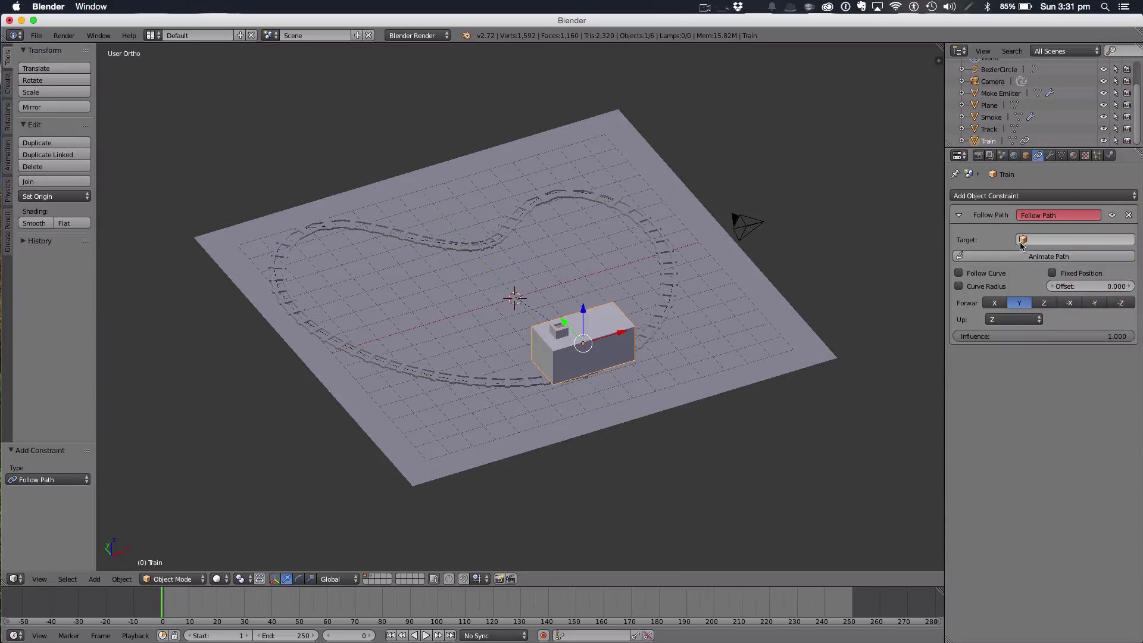
left_click(1022, 241)
left_click(1032, 262)
left_click(1002, 265)
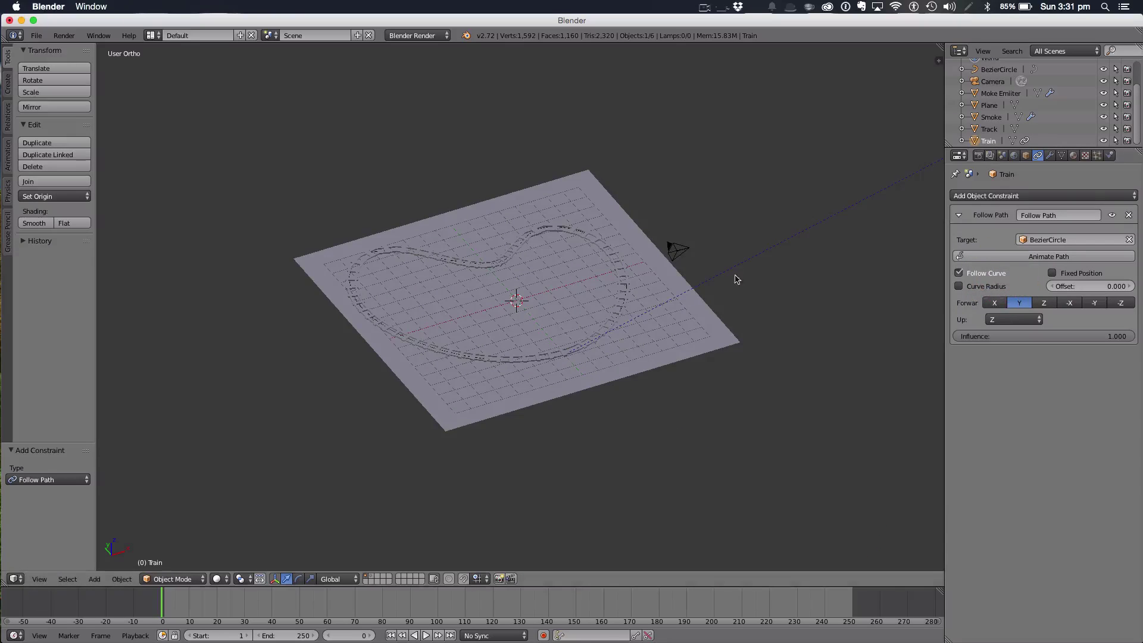
scroll(732, 277, "down", 2)
Reposition the Train in top view and lower it onto the track in front view
key("KP_7")
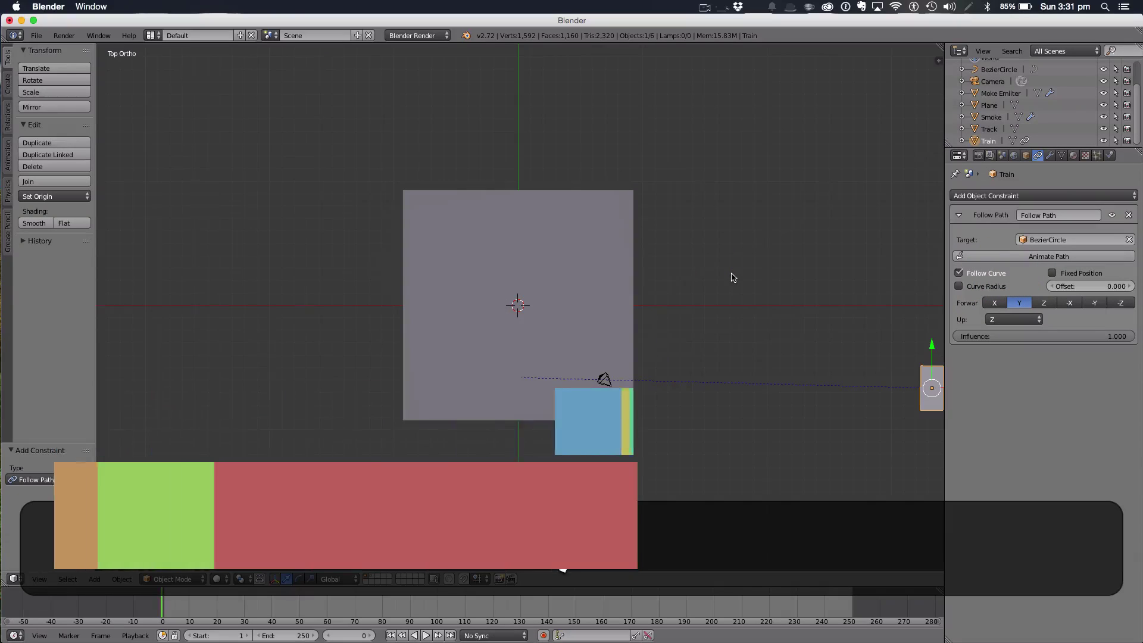
key("g")
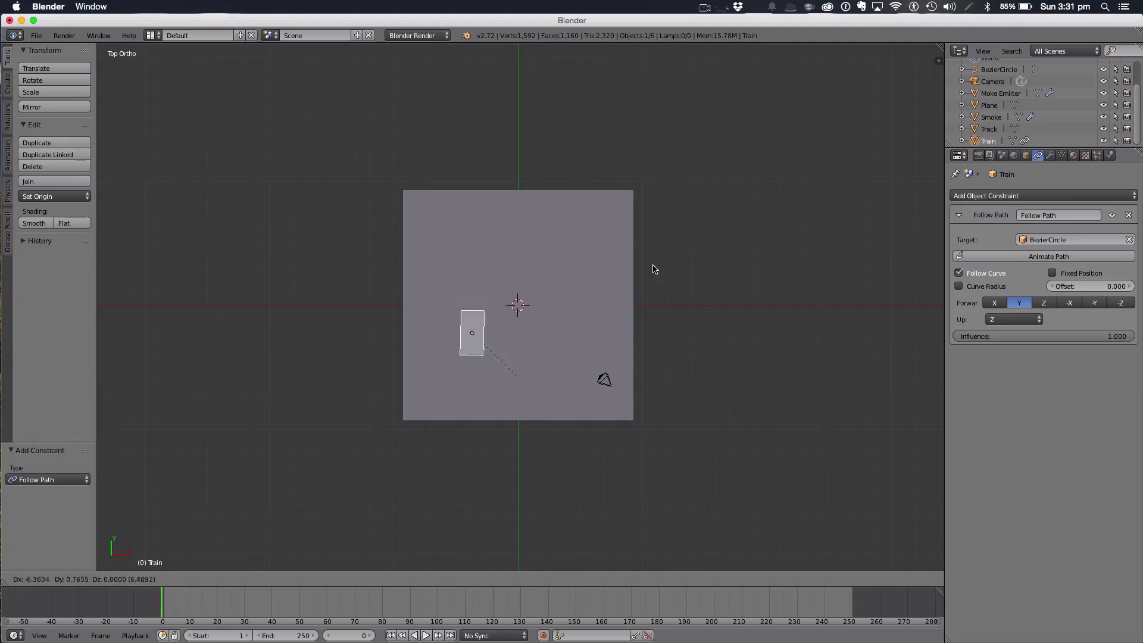
left_click(668, 274)
key("KP_1")
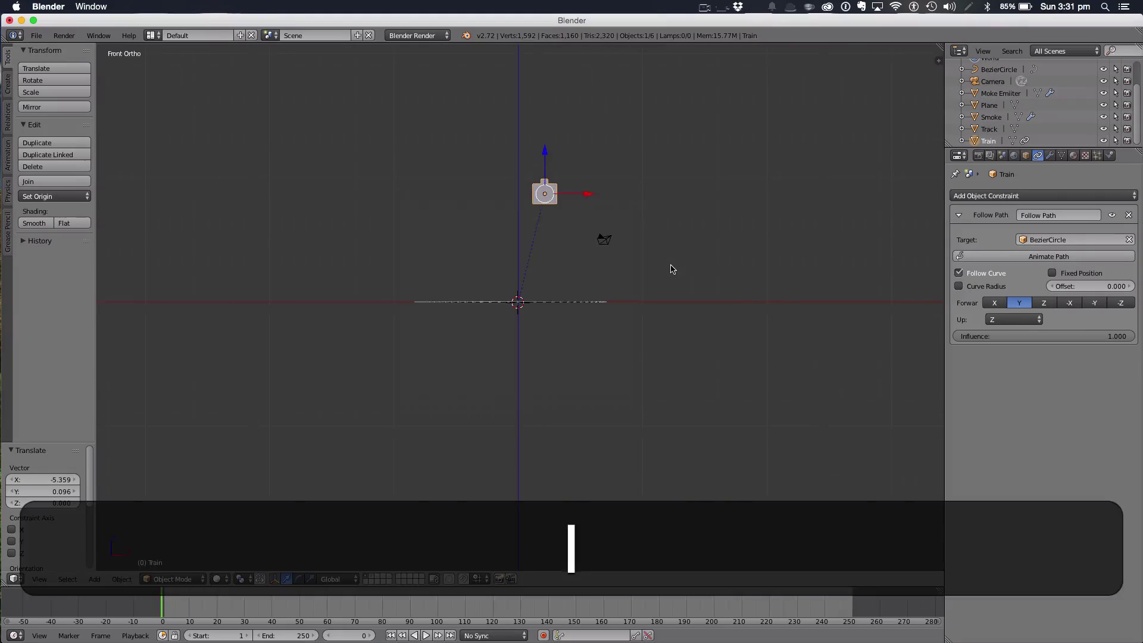
key("g")
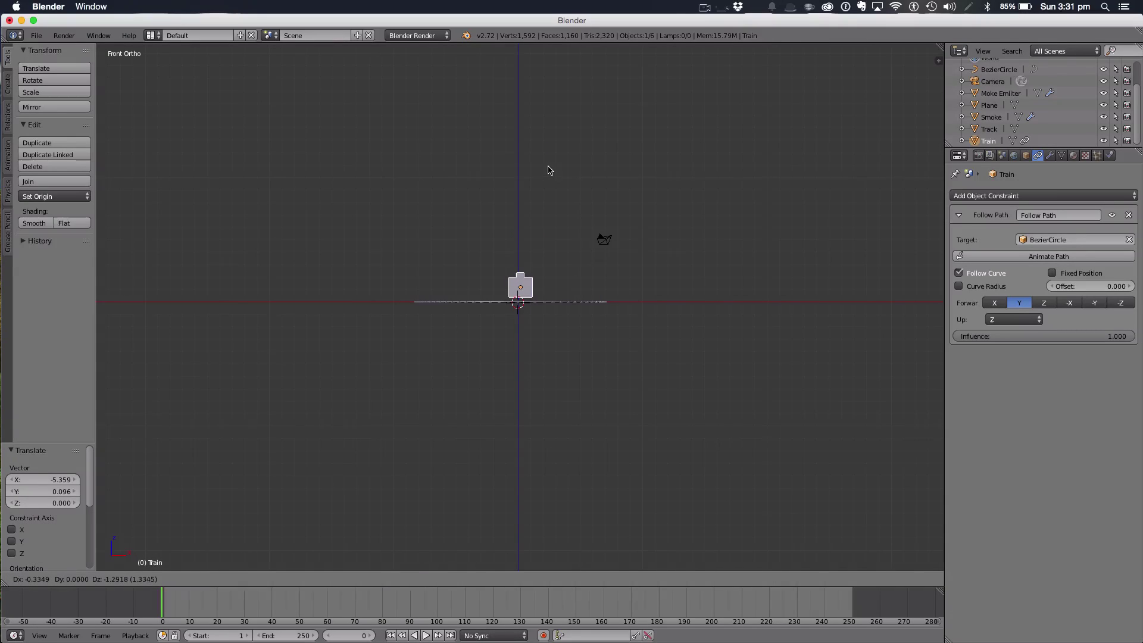
left_click(549, 170)
Set the Follow Path forward axis to -X after trying Z
middle_click_drag(612, 193, 626, 268)
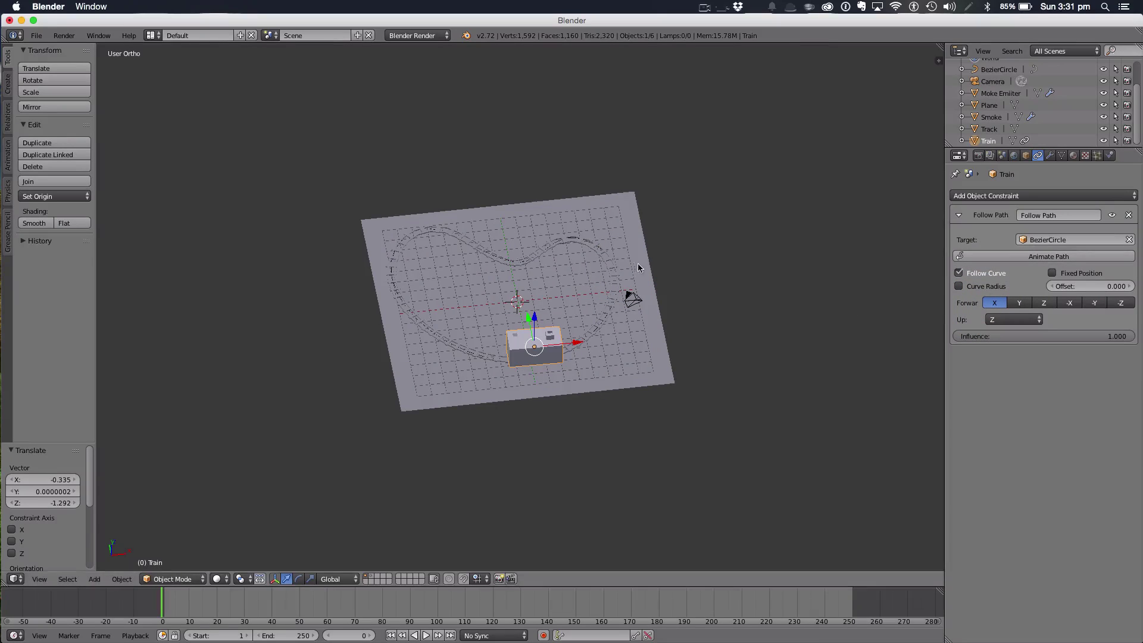
left_click(1036, 304)
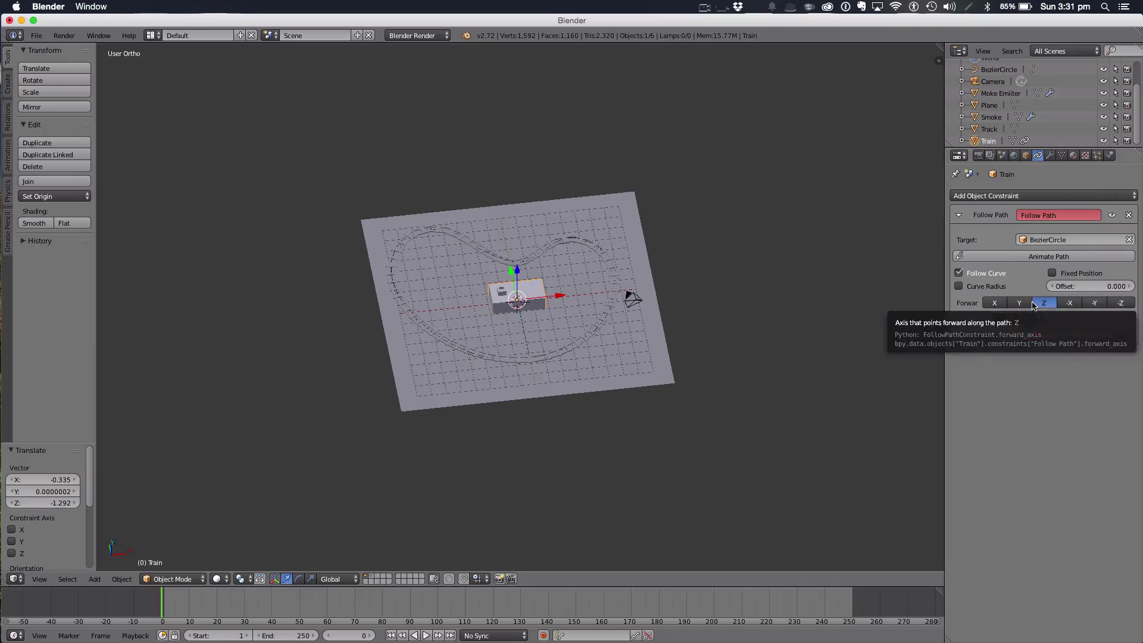
left_click(996, 303)
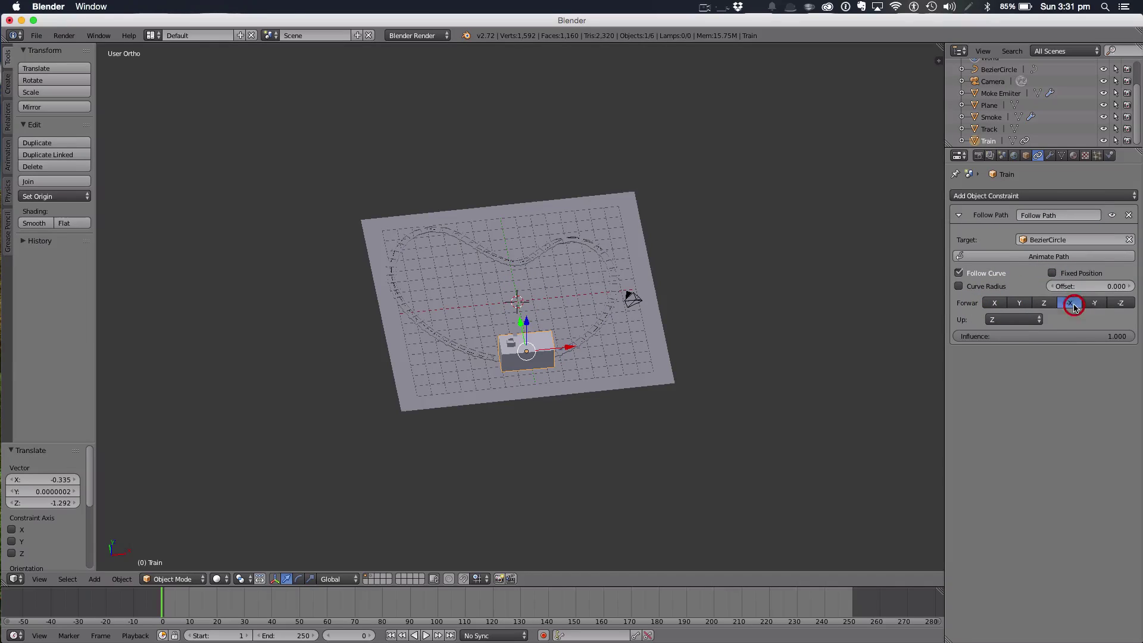
Animate the train along the Bezier path and play it around the loop, stopping at frame 164
left_click(997, 257)
left_click_drag(274, 595, 168, 612)
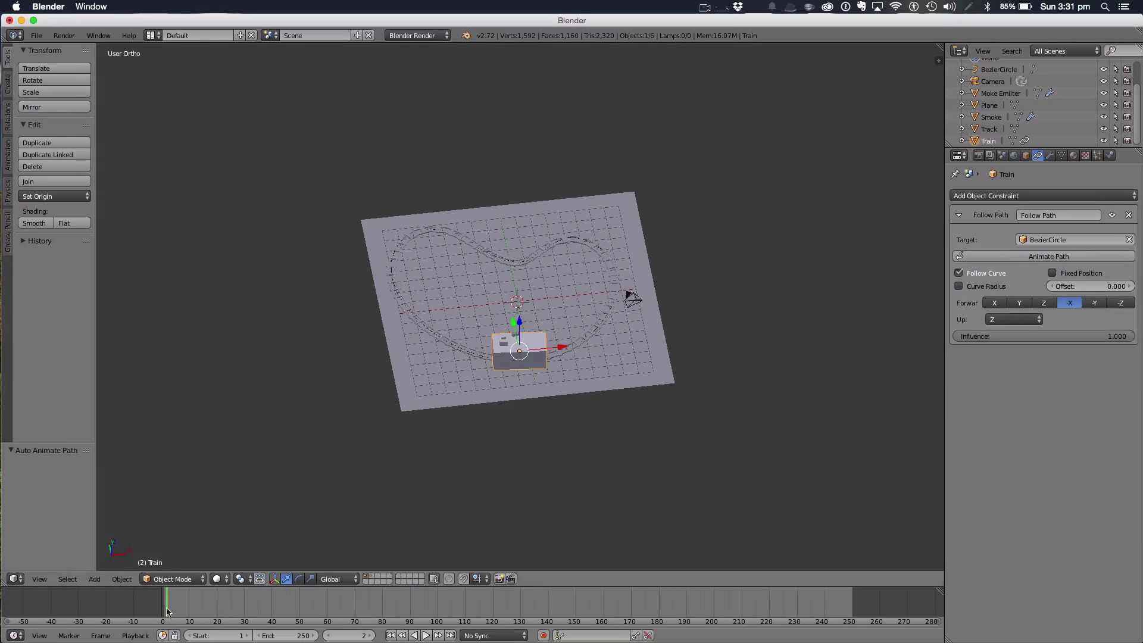
left_click(426, 636)
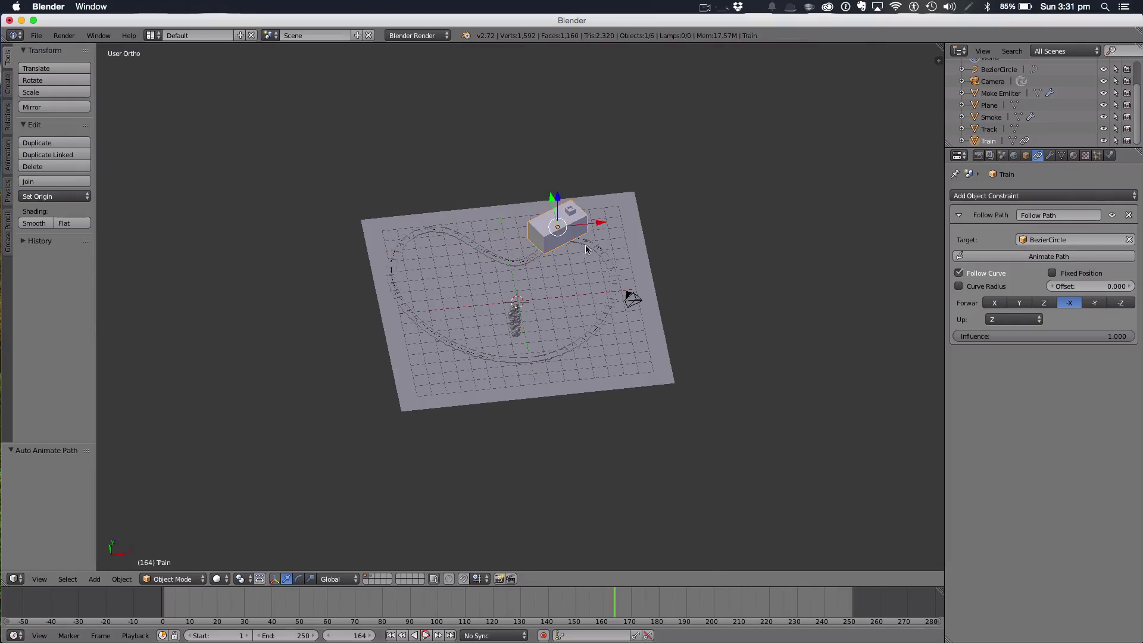
left_click(421, 635)
Select the smoke emitter from an angled overview of the track
scroll(588, 239, "up", 6)
scroll(587, 239, "down", 4)
middle_click_drag(588, 239, 625, 250)
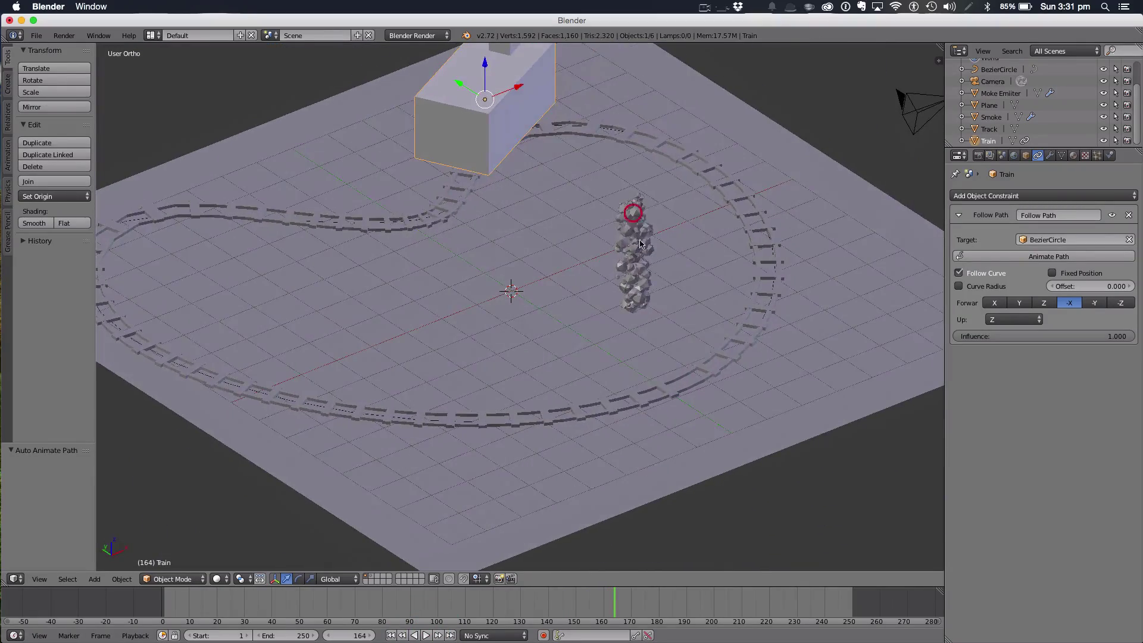
right_click(633, 250)
scroll(684, 219, "down", 2)
middle_click_drag(684, 216, 587, 230)
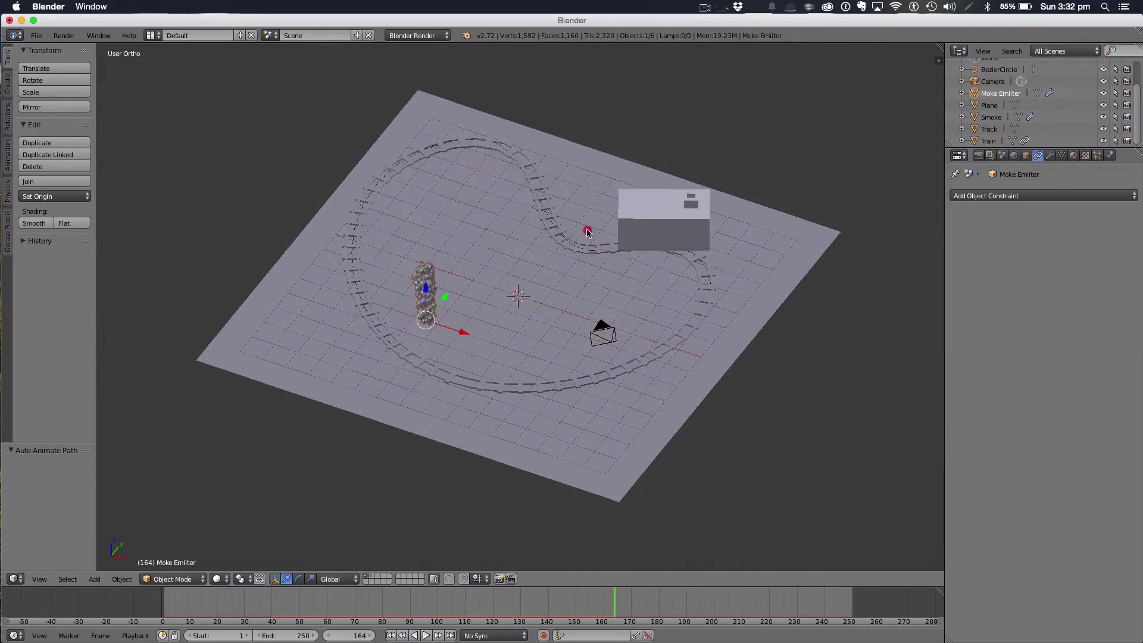
Give the smoke emitter a Follow Path constraint targeting BezierCircle, then scrub back to the start
left_click(961, 198)
left_click(1080, 262)
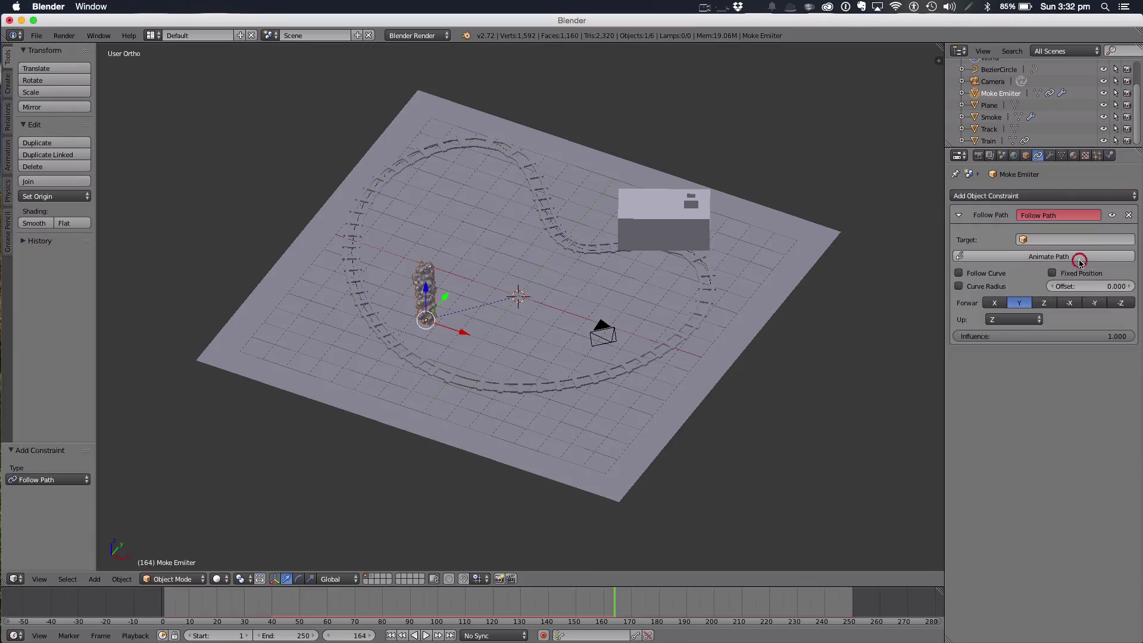
left_click(1032, 240)
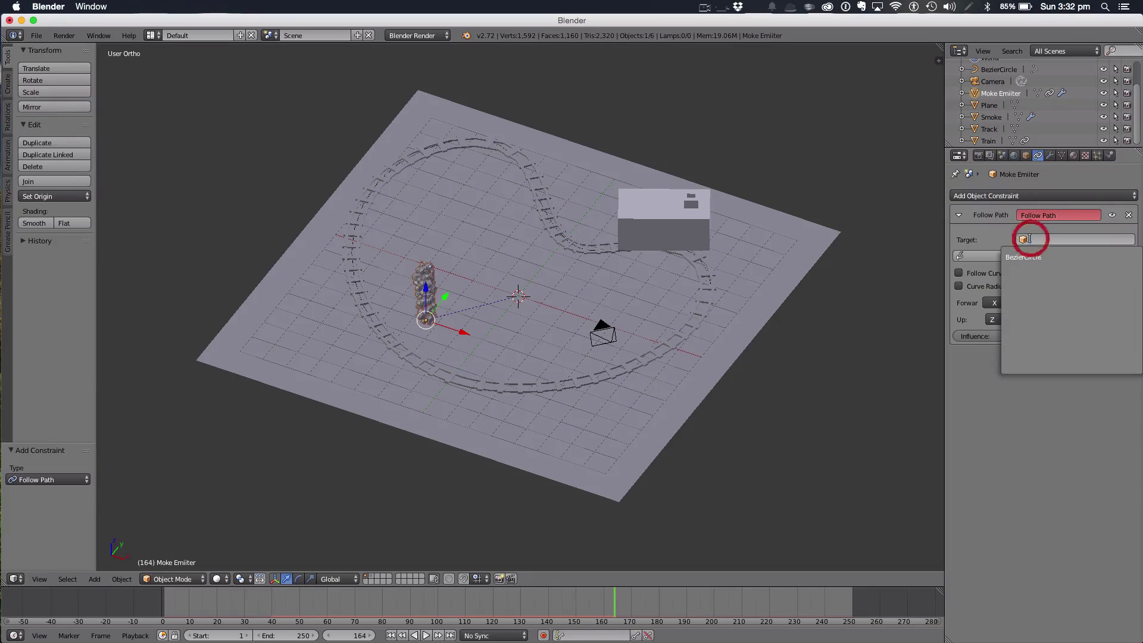
left_click(1036, 261)
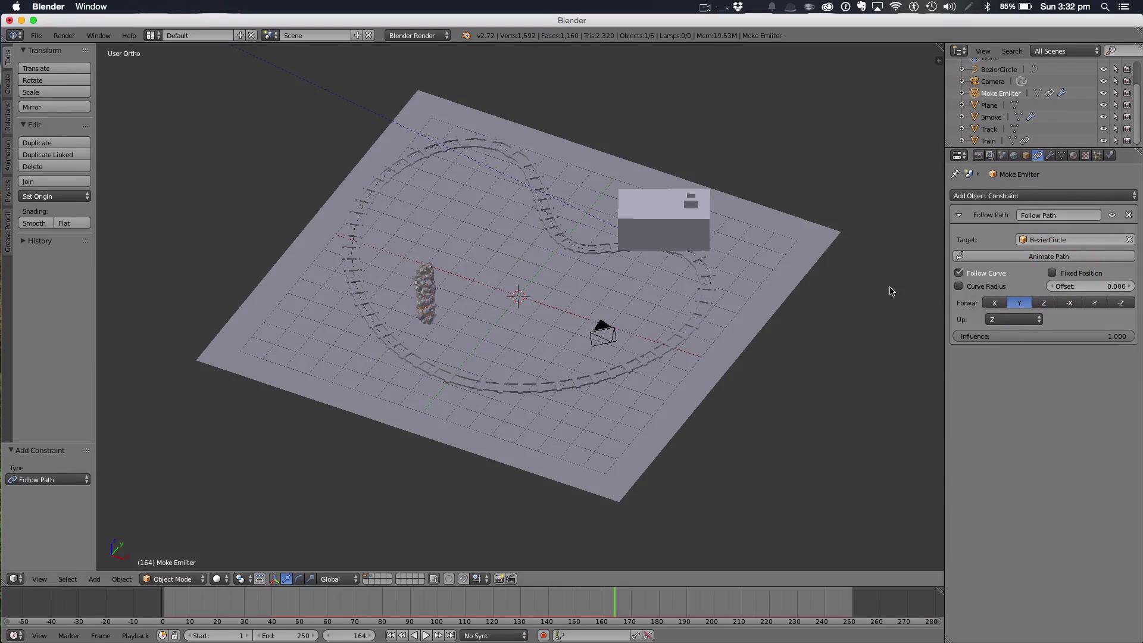
left_click(515, 594)
left_click_drag(515, 594, 174, 622)
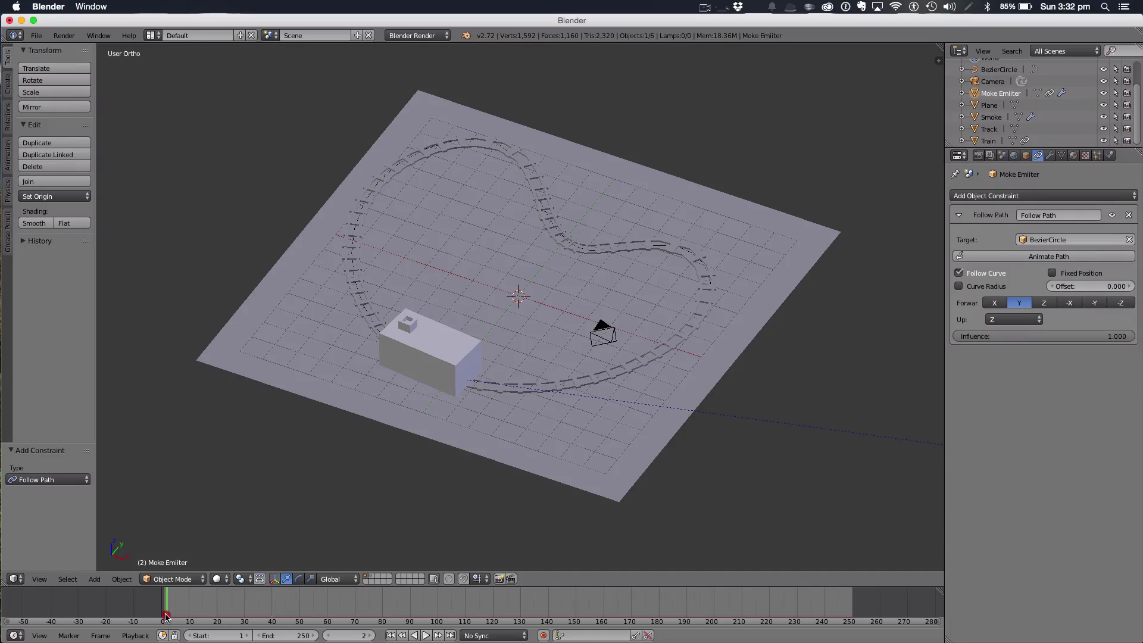
Move the smoke emitter over the train in top view, then up onto it in front view
key("7")
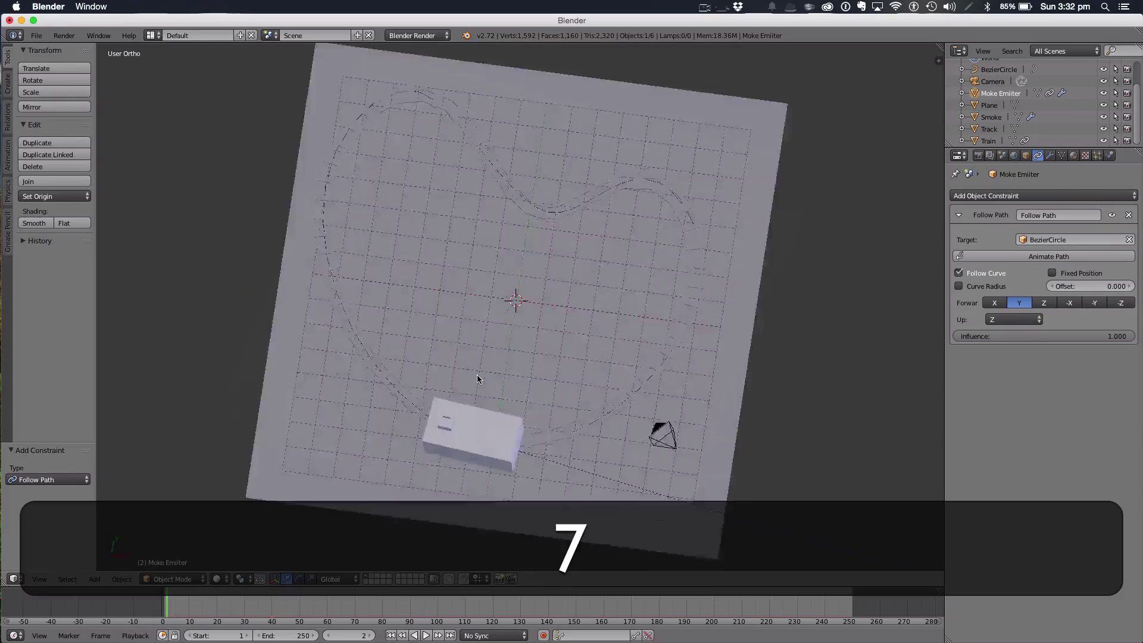
key("g")
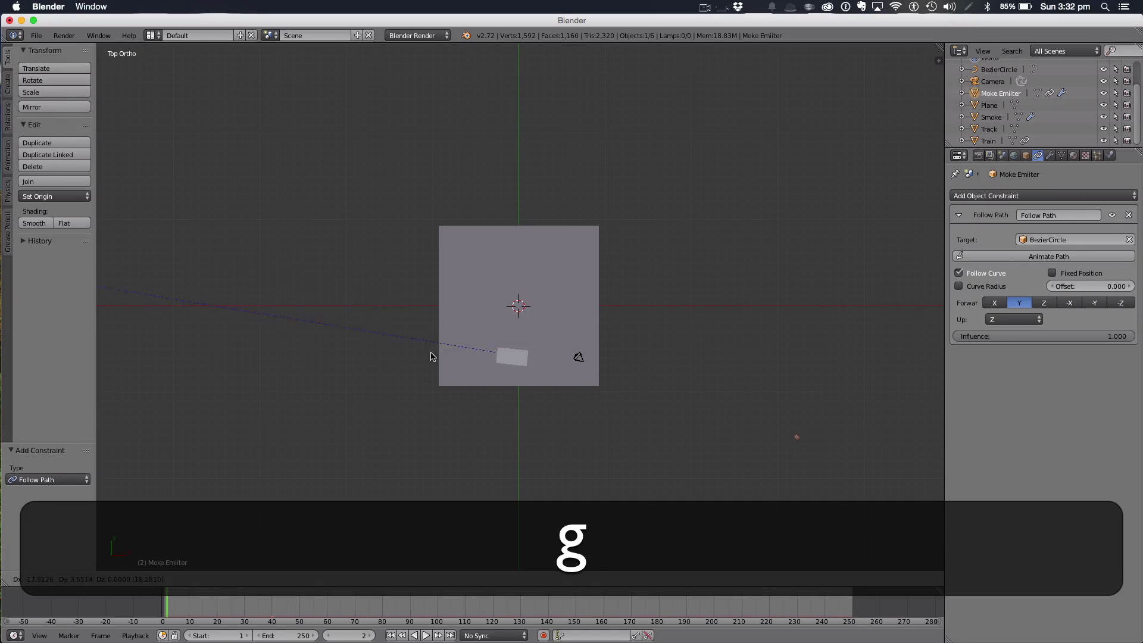
left_click(534, 369)
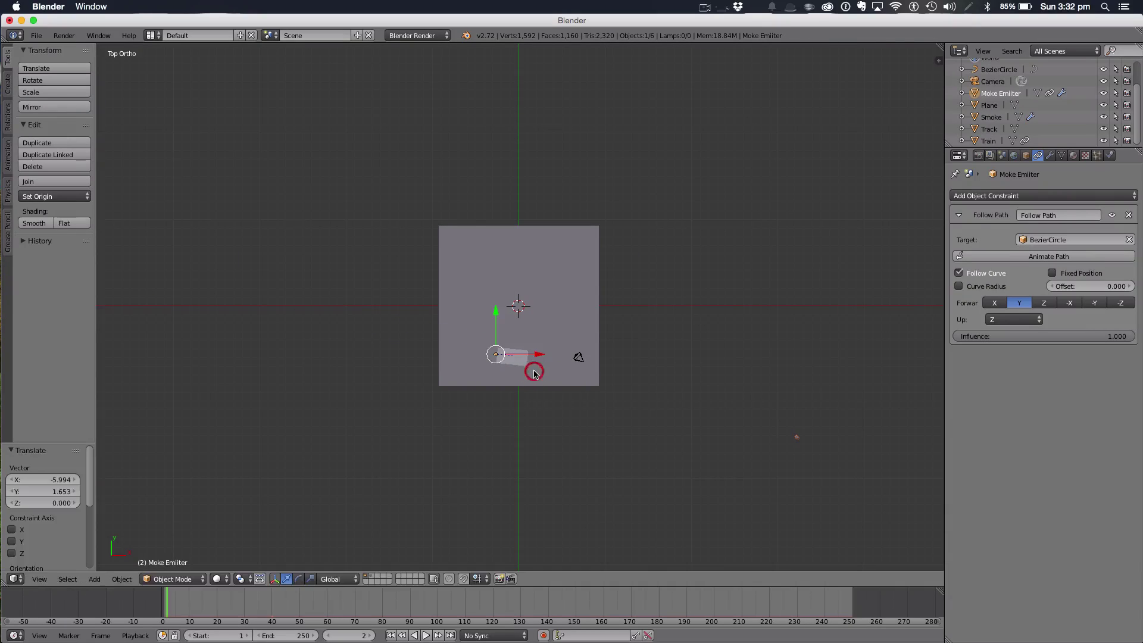
key("1")
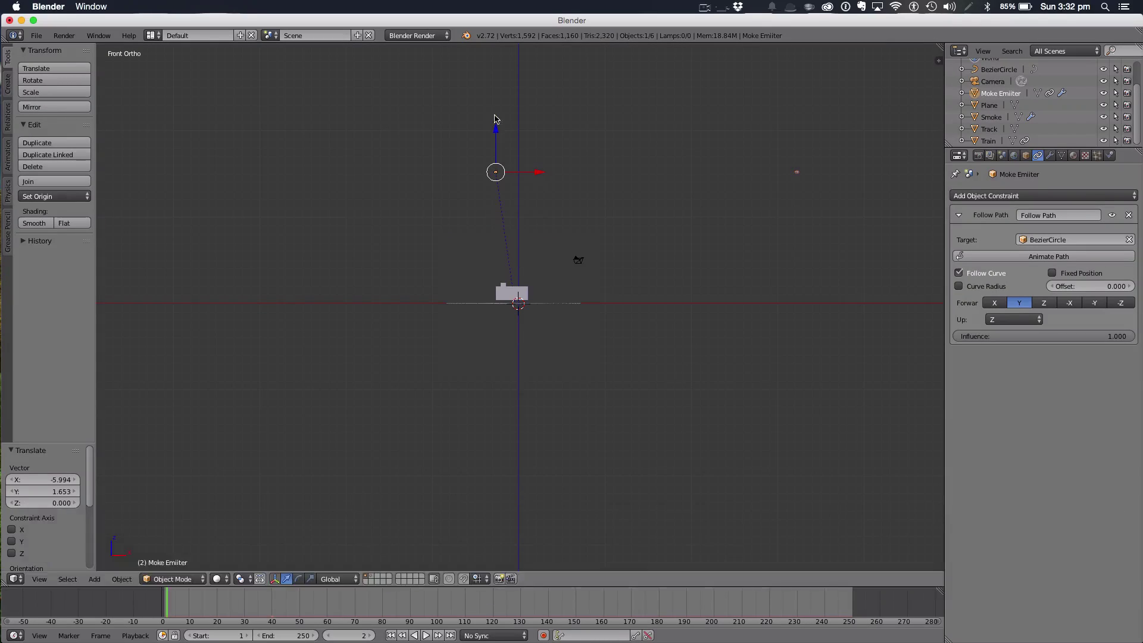
key("g")
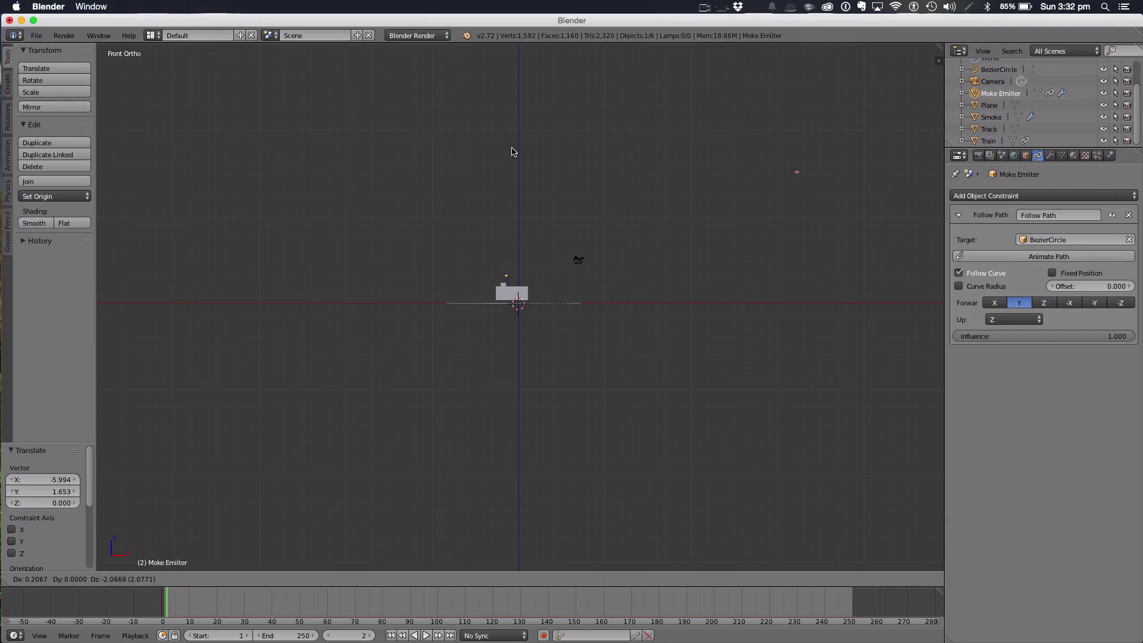
left_click(511, 154)
scroll(503, 156, "up", 7)
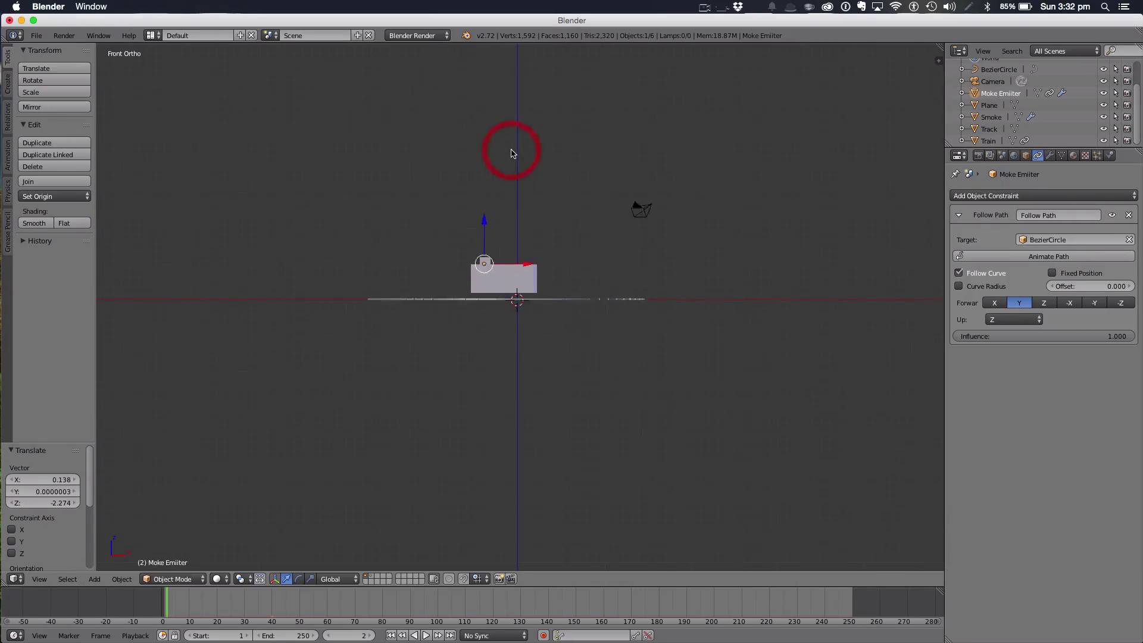
left_click_drag(463, 186, 460, 189)
Fine-tune the emitter onto the chimney in wireframe top view, then animate it along its path
key("g")
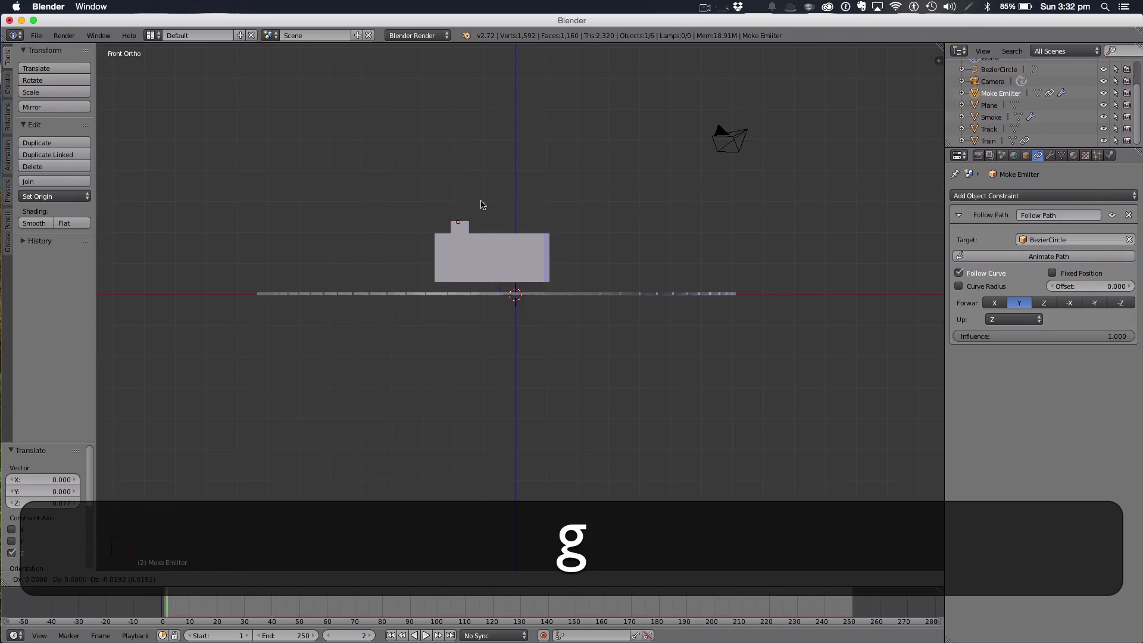
middle_click_drag(484, 203, 524, 256)
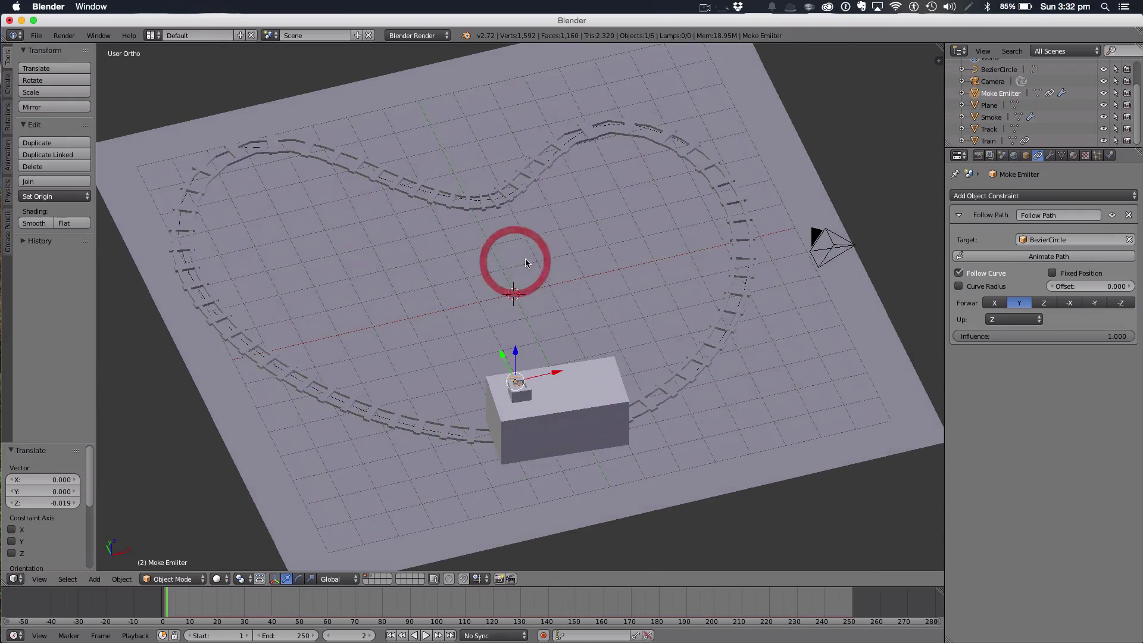
key("7")
key("z")
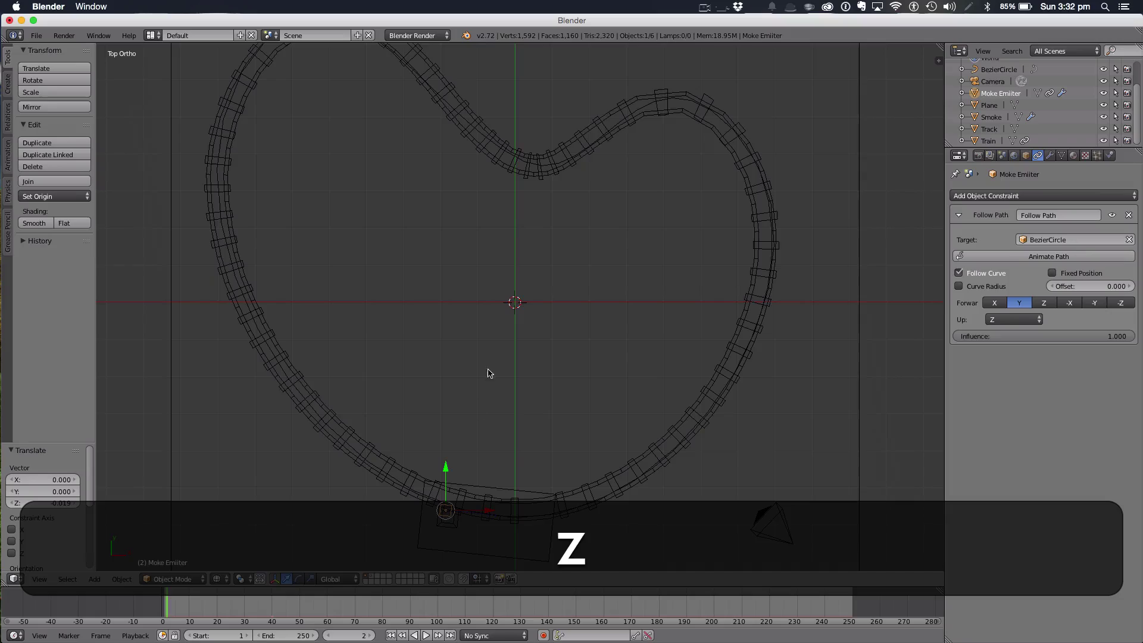
left_click(469, 452)
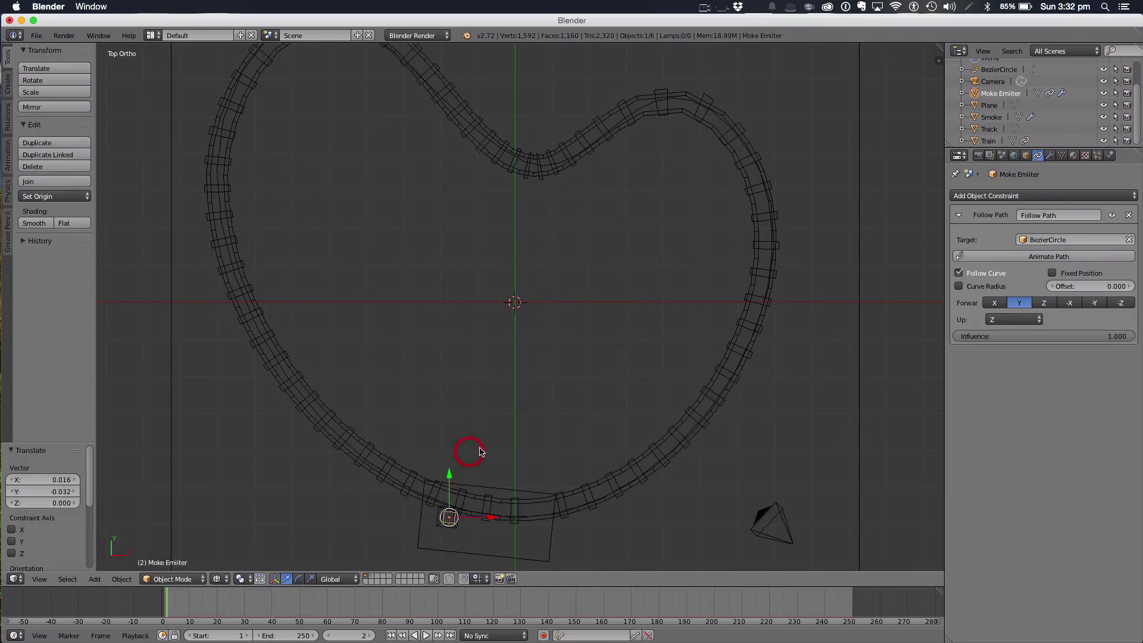
key("z")
middle_click_drag(505, 434, 563, 335)
left_click(982, 256)
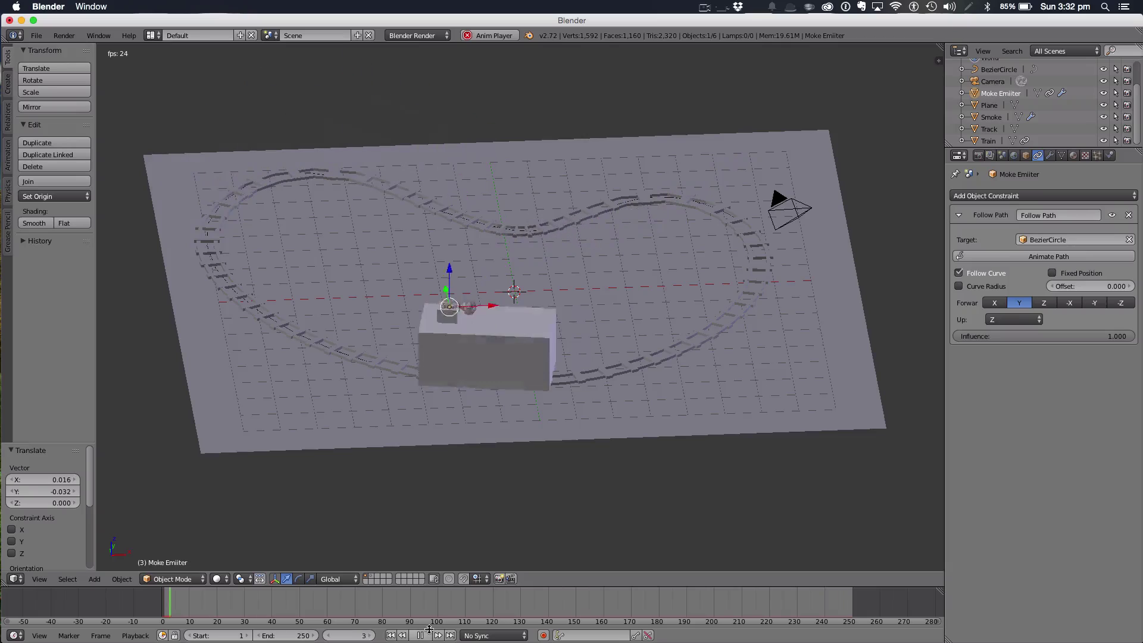
Stop playback, show the emitter's particle settings, and replay to watch the smoke trail
key("alt+a")
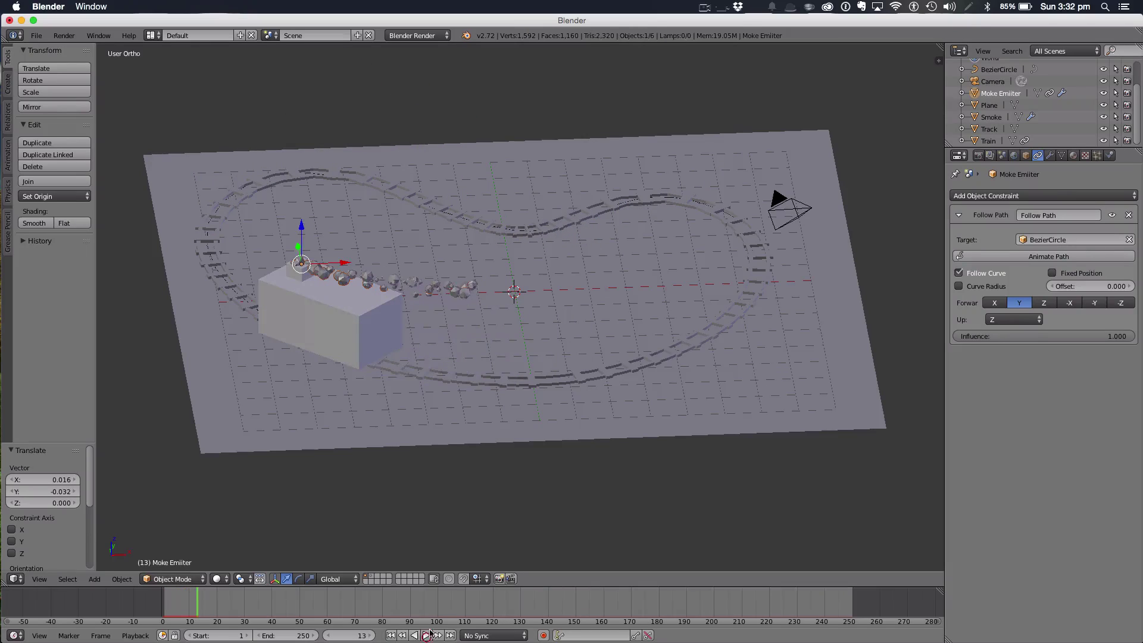
left_click(1086, 156)
left_click(1097, 155)
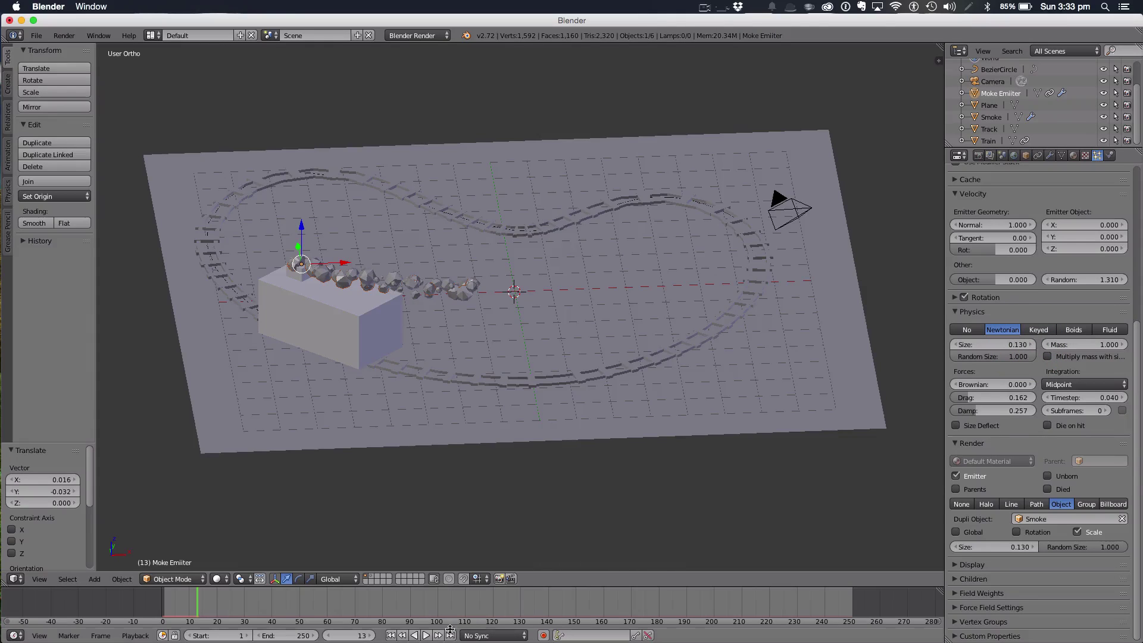
left_click(427, 635)
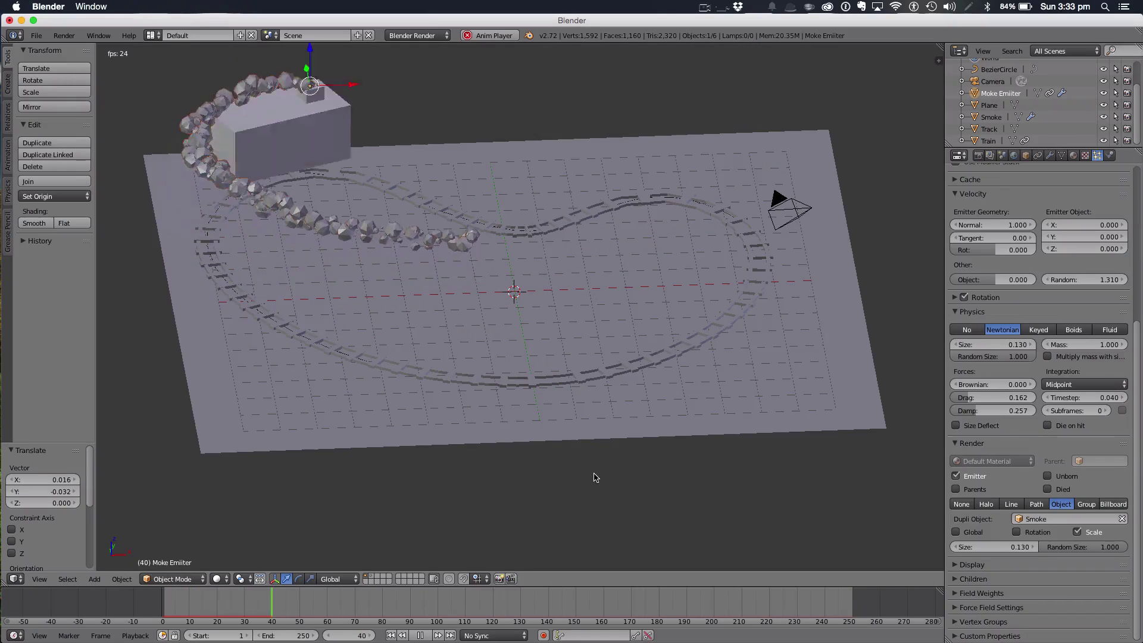
Pause at frame 74 and orbit and zoom around the train to inspect its smoke plume
left_click(417, 636)
middle_click_drag(572, 494, 600, 468)
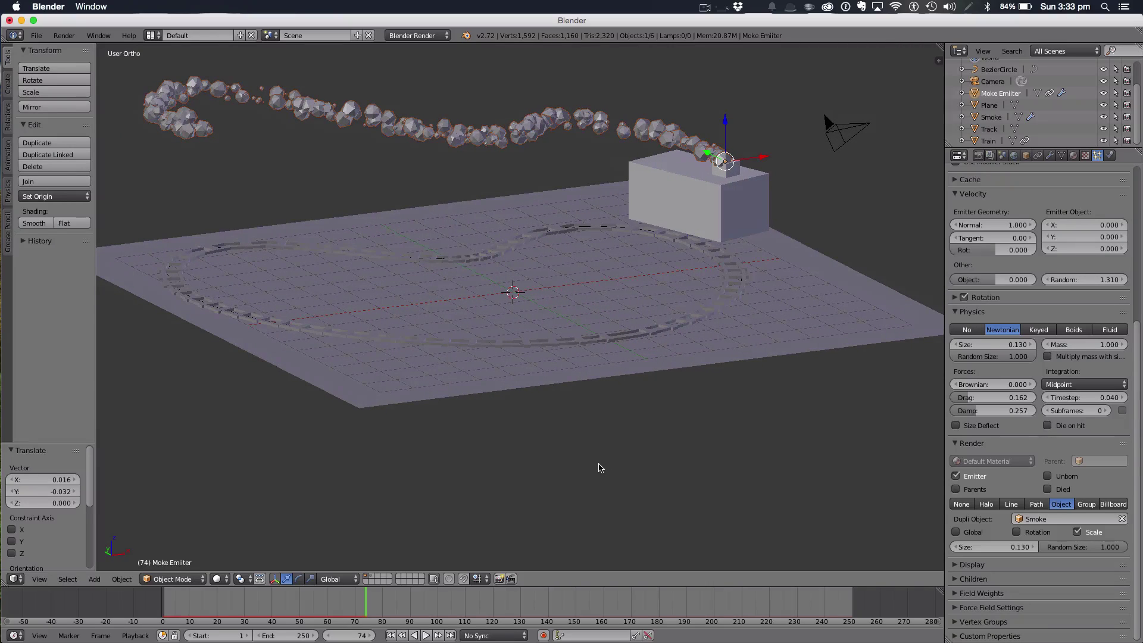
scroll(600, 468, "down", 2)
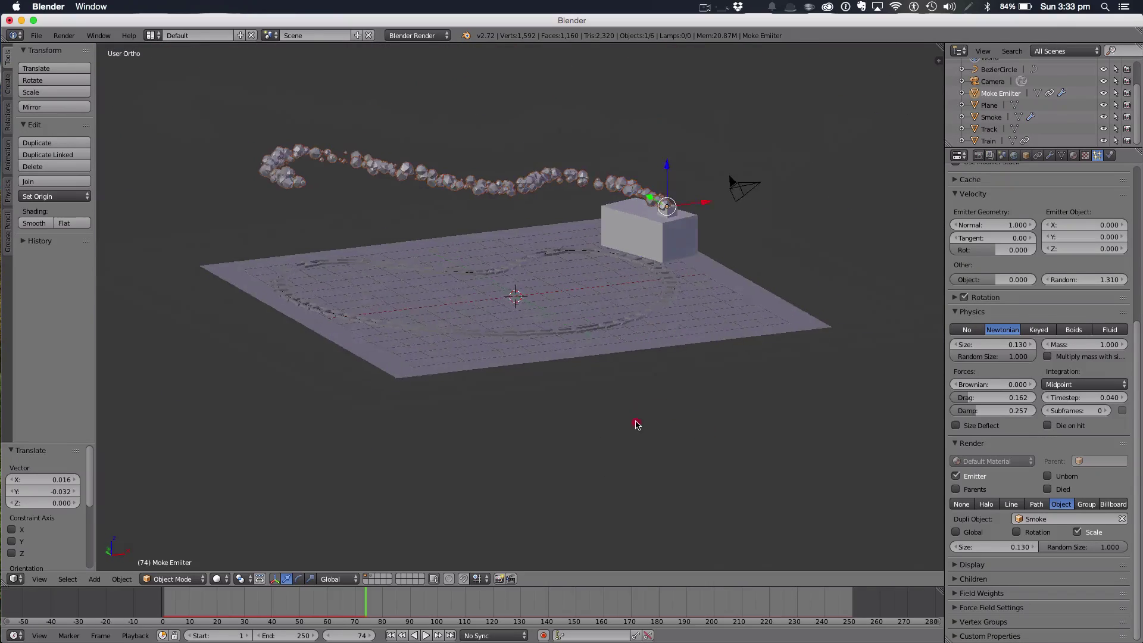
mouse_move(636, 423)
middle_mouse_down()
mouse_move(588, 436)
mouse_move(733, 406)
mouse_move(639, 418)
middle_mouse_up()
scroll(589, 437, "up", 3)
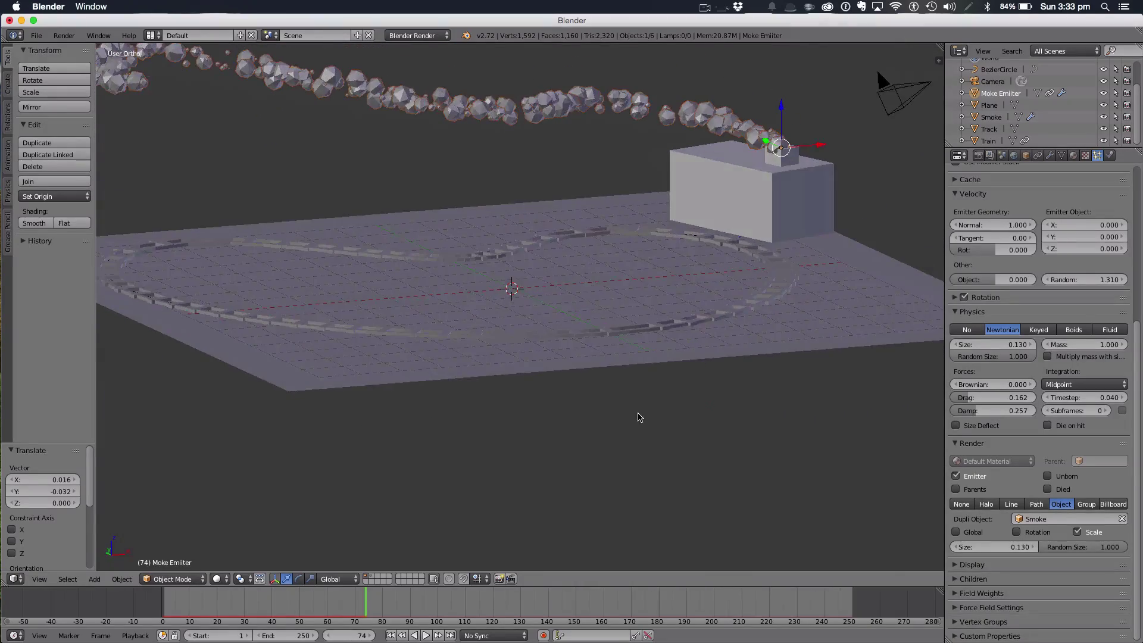